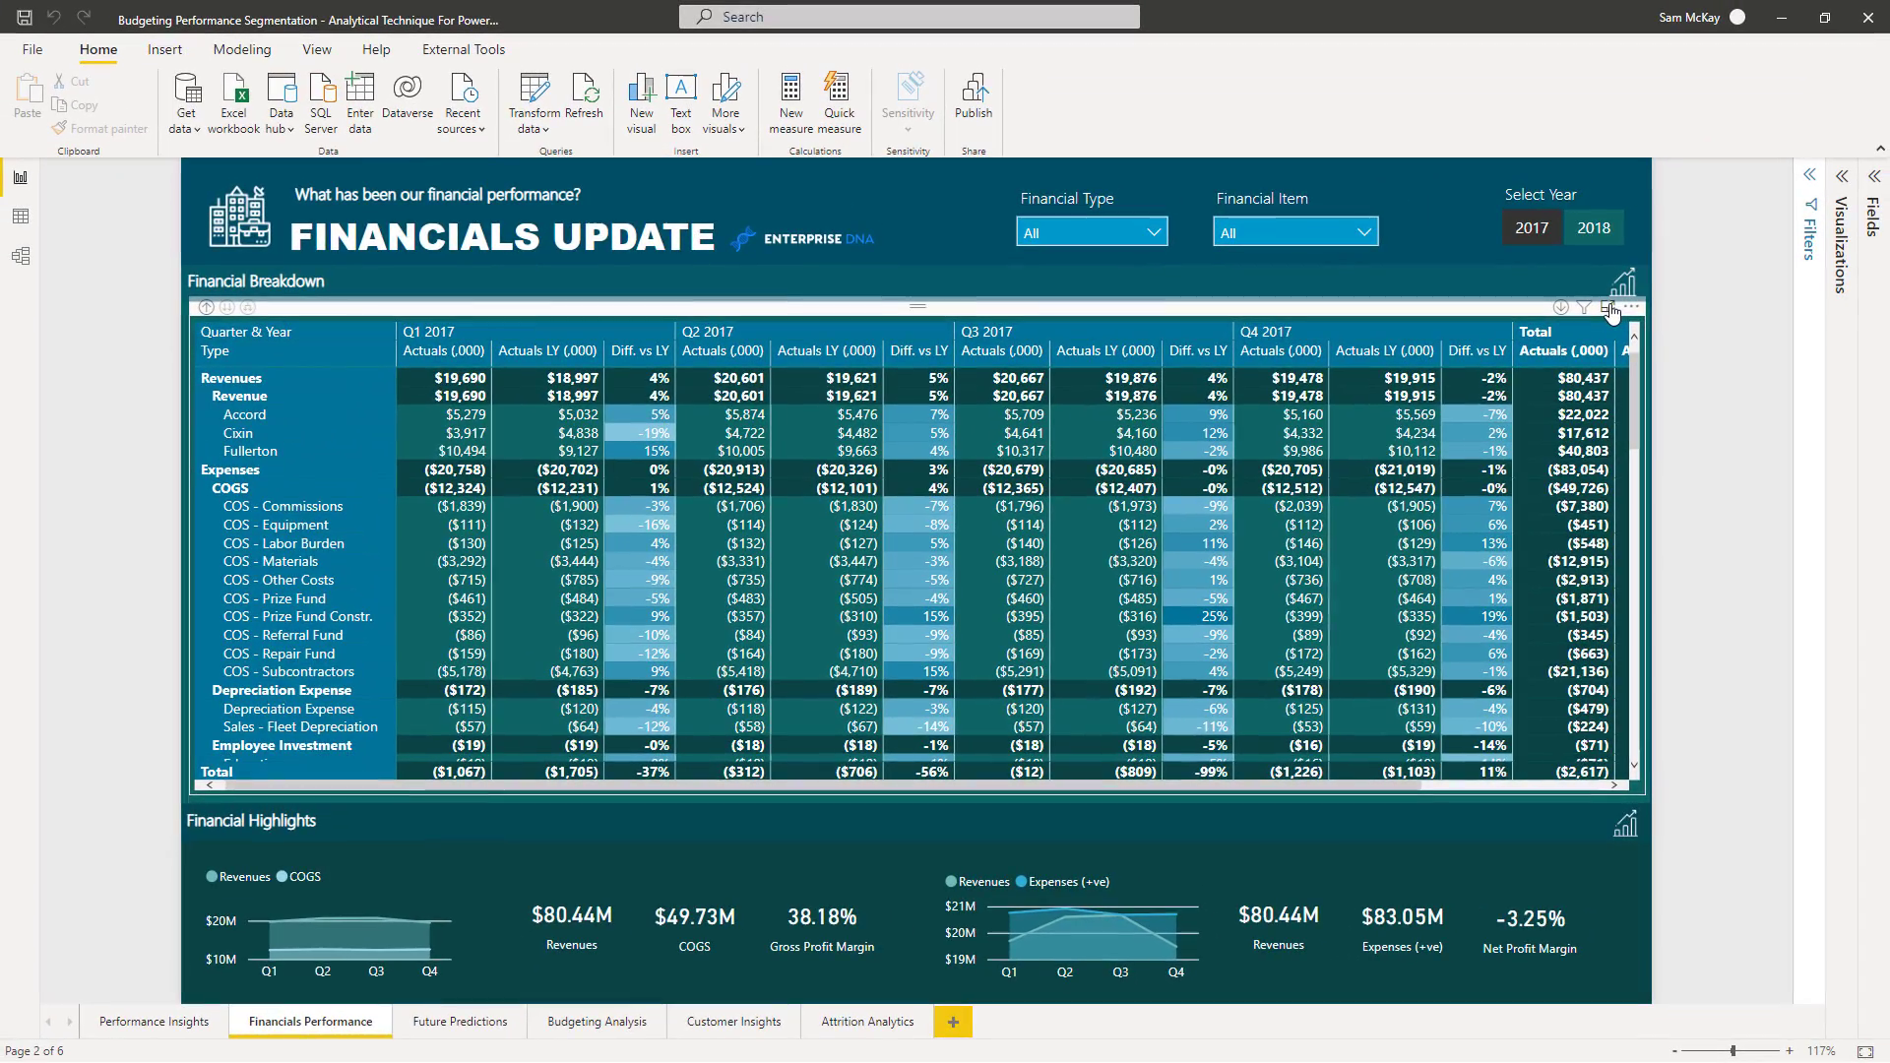
View the Financial Breakdown matrix enlarged on its own and return to the report page.
left_click(1837, 185)
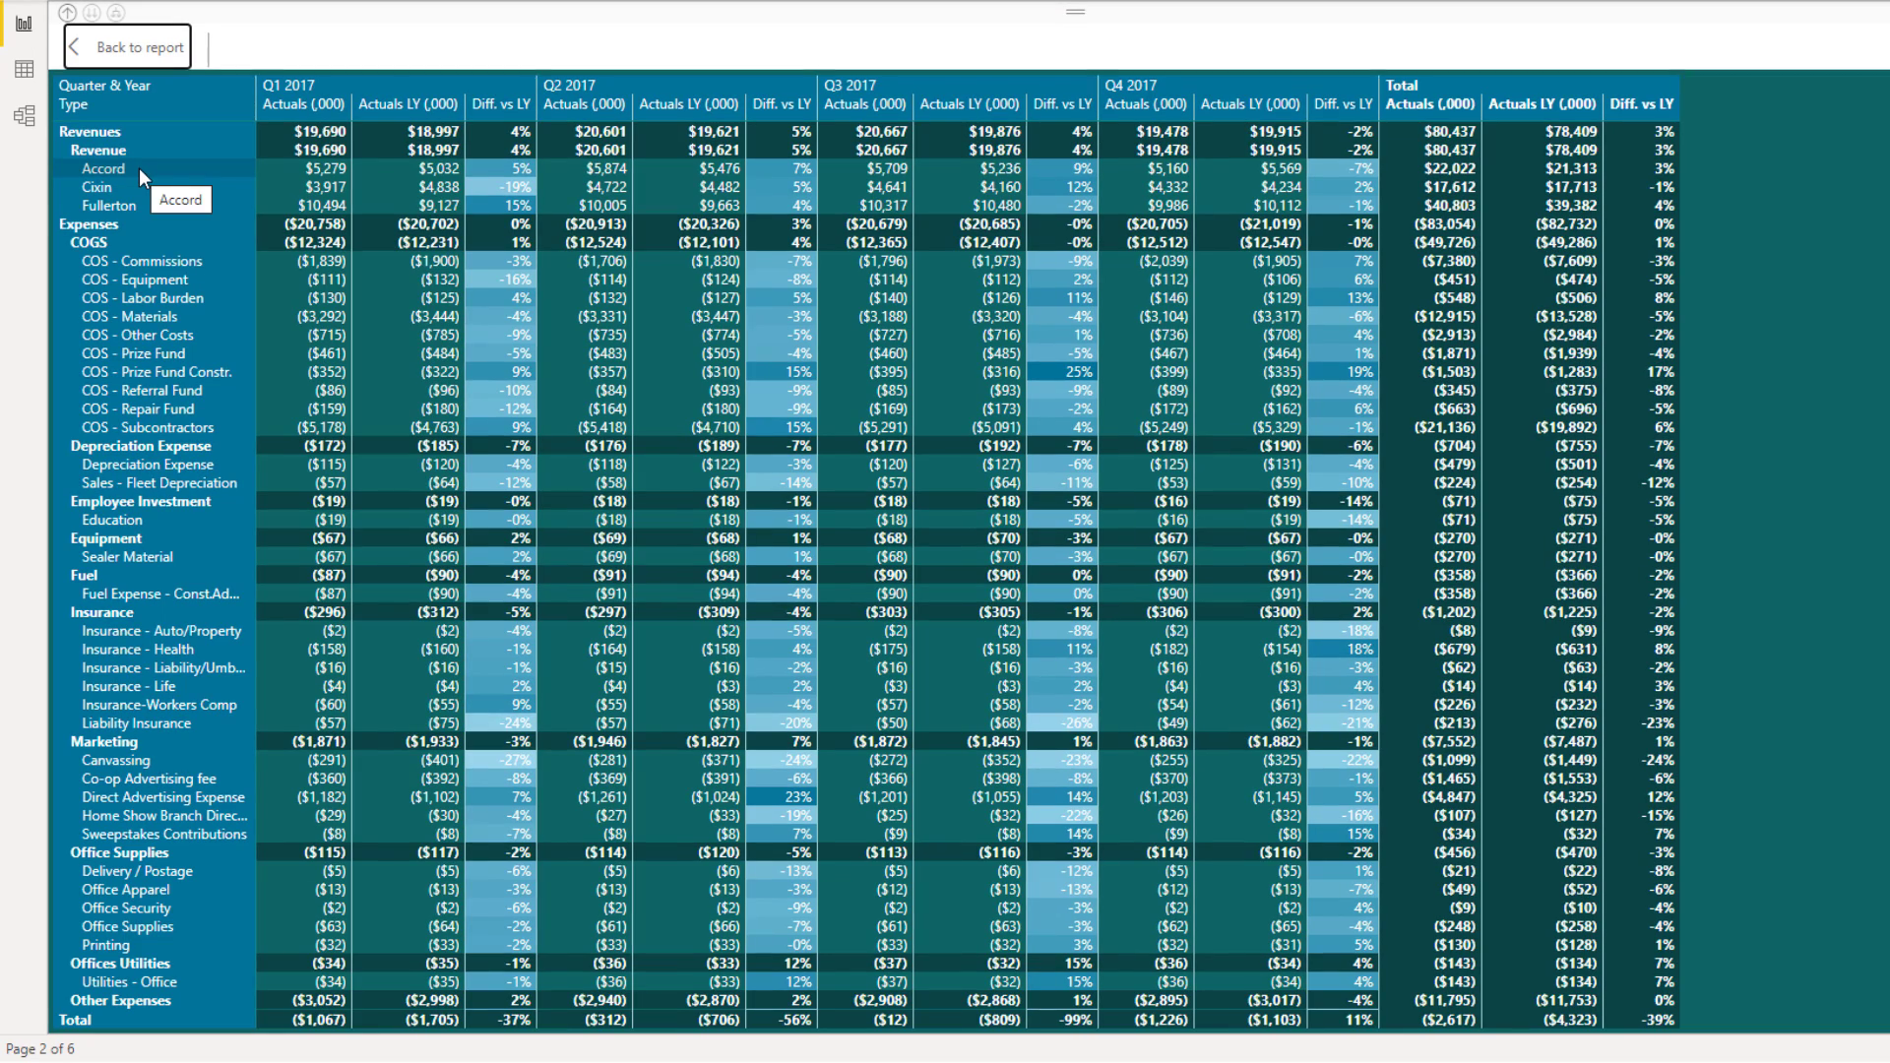
left_click(99, 64)
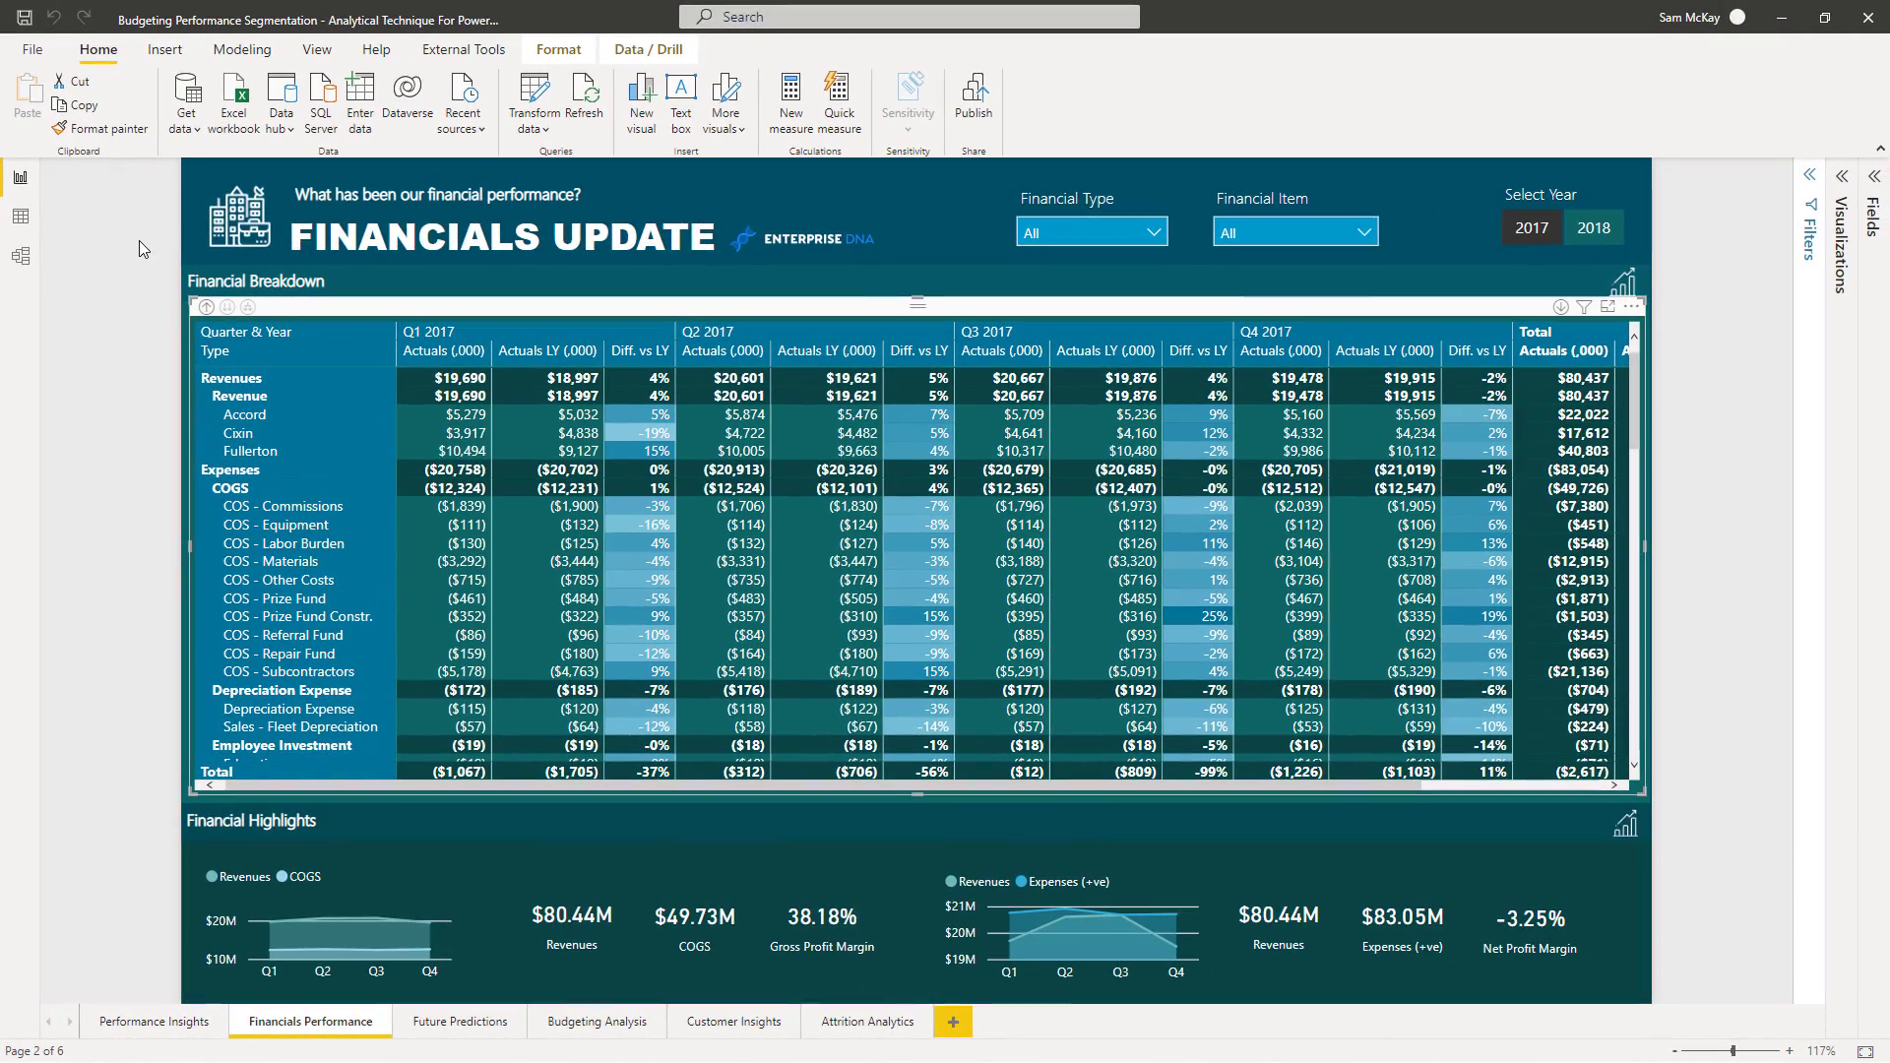
Display the Sales table's data and examine its Order Quantity and Unit Price columns.
left_click(19, 215)
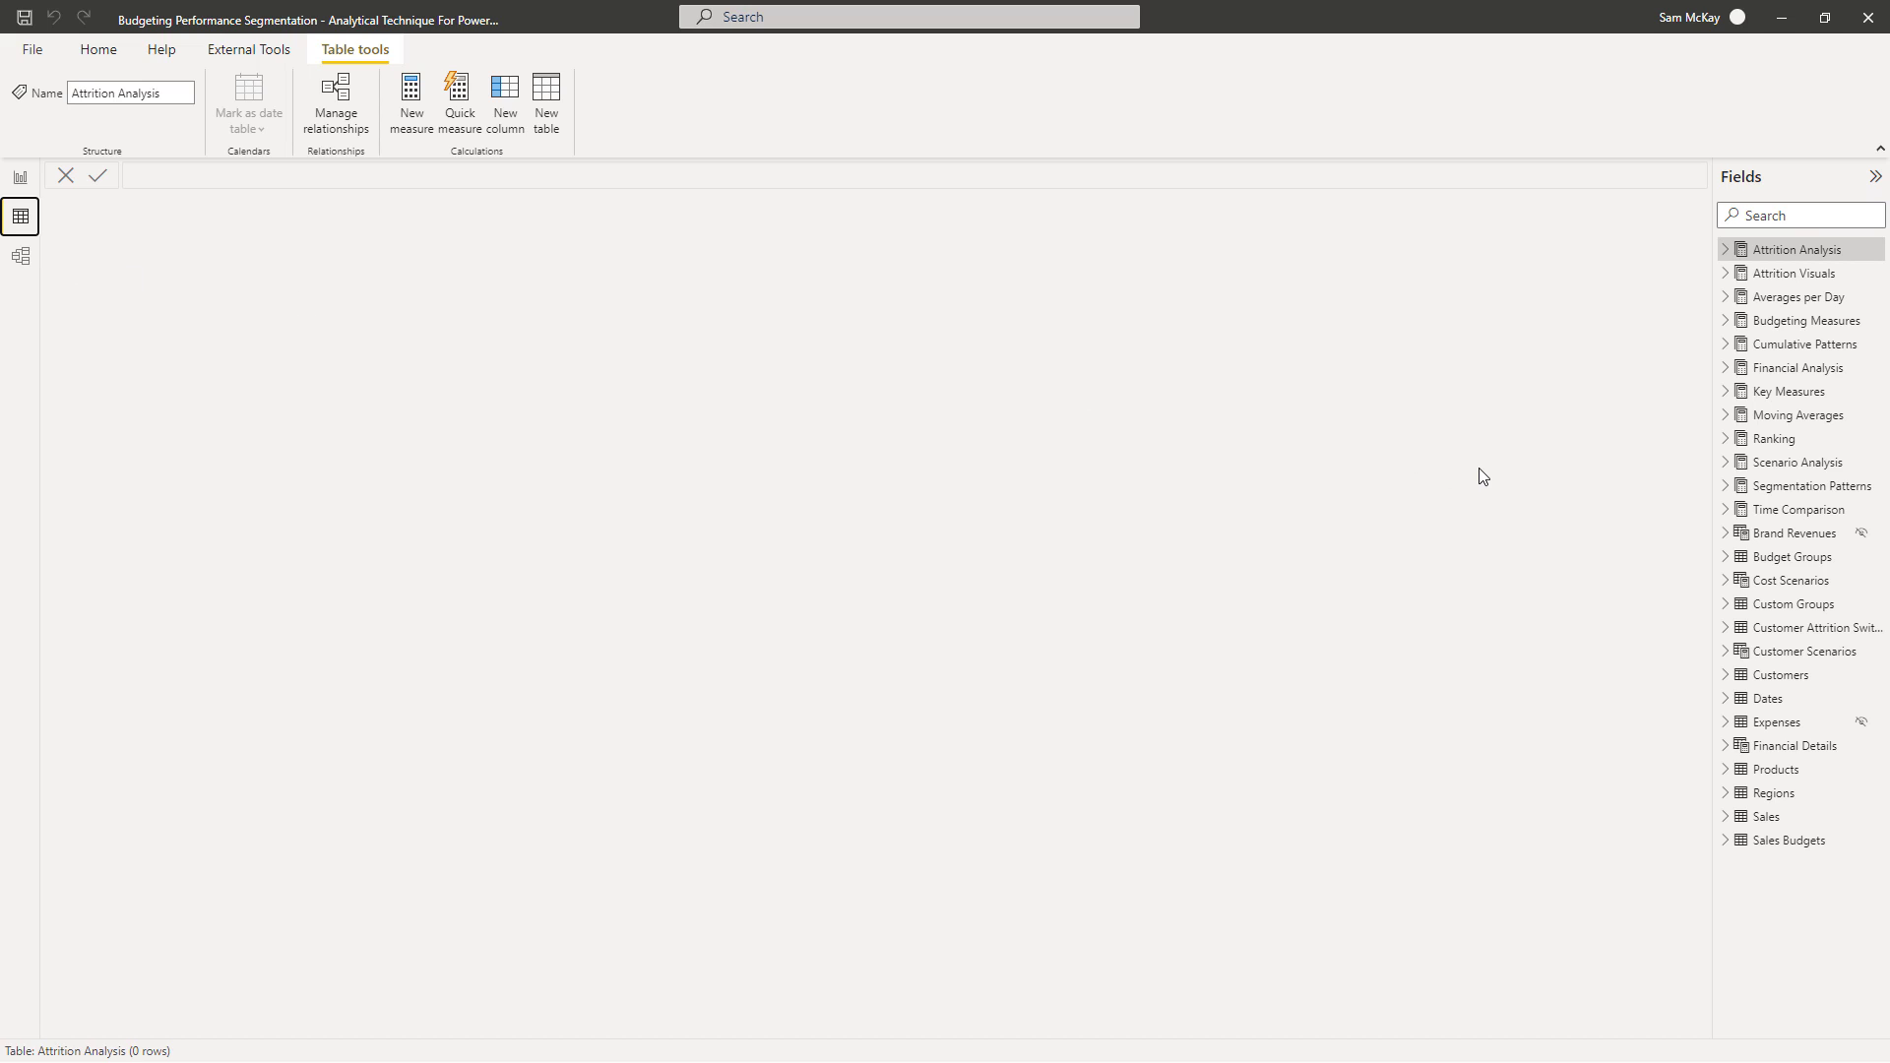
left_click(1757, 536)
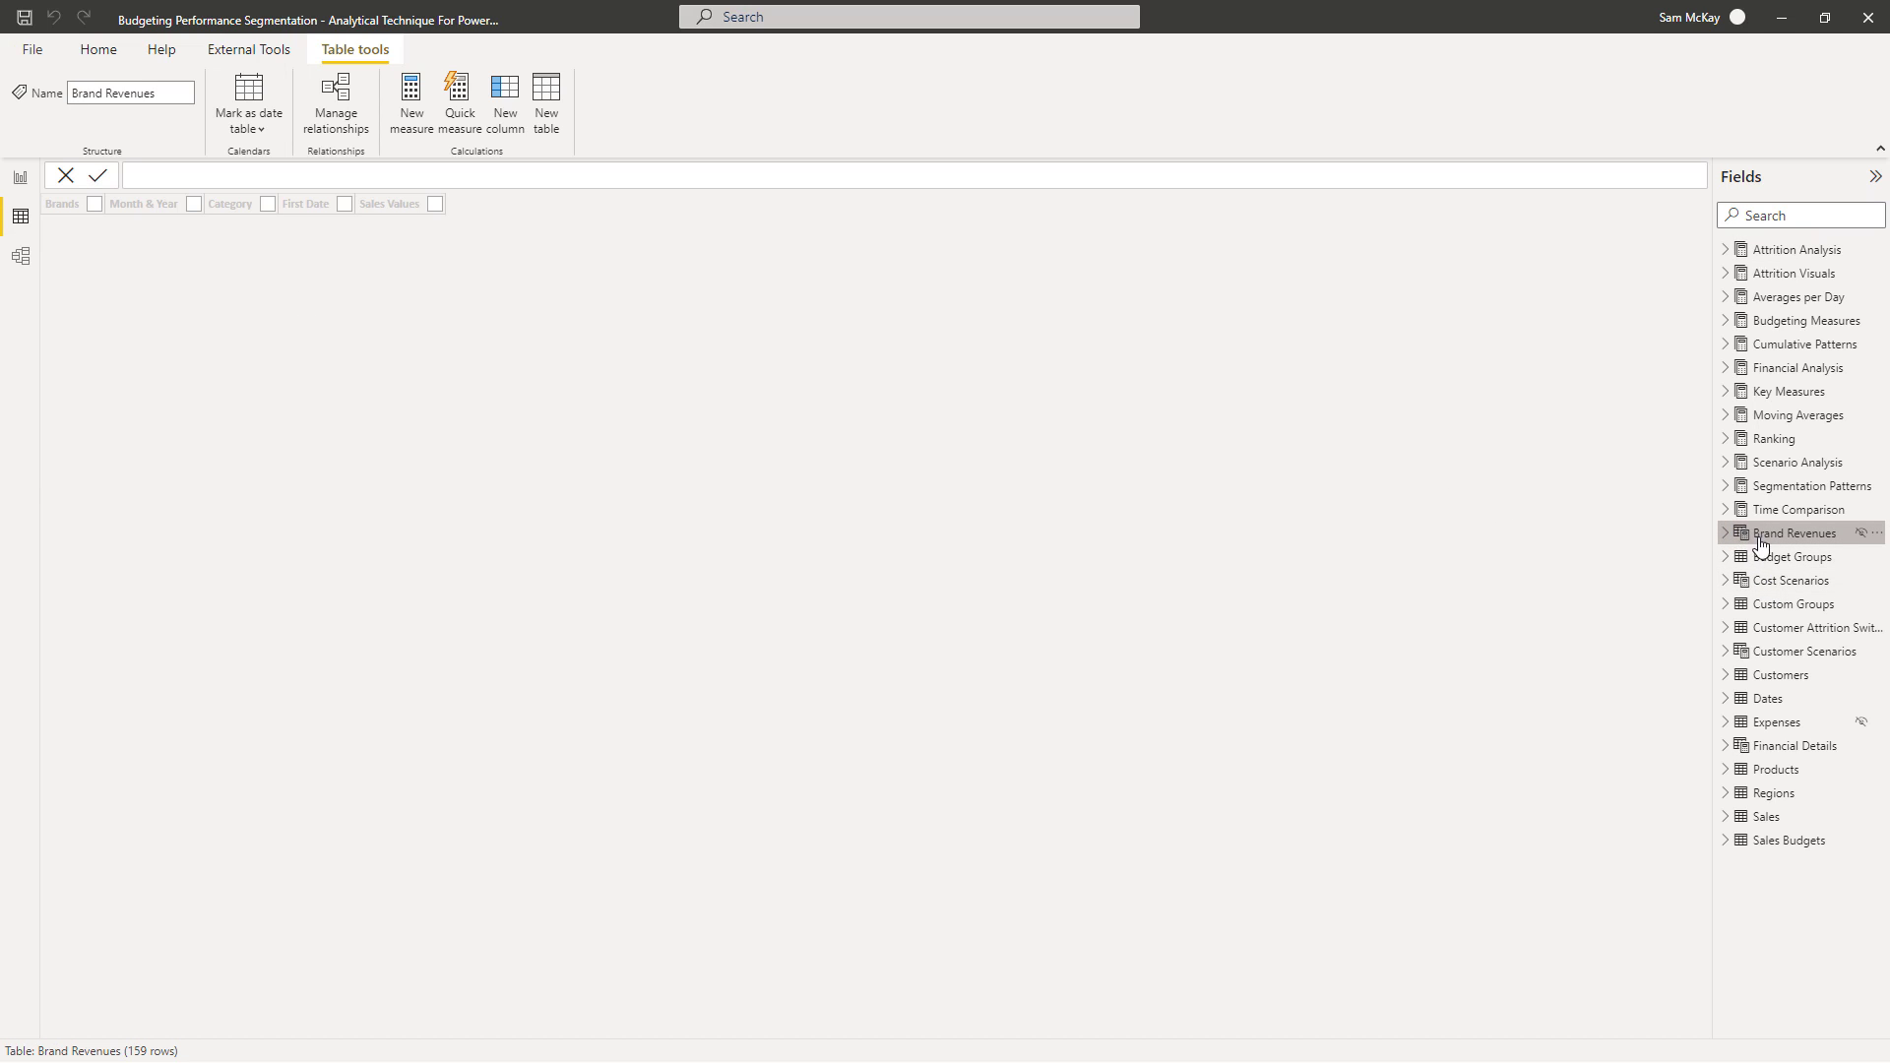
left_click(1776, 370)
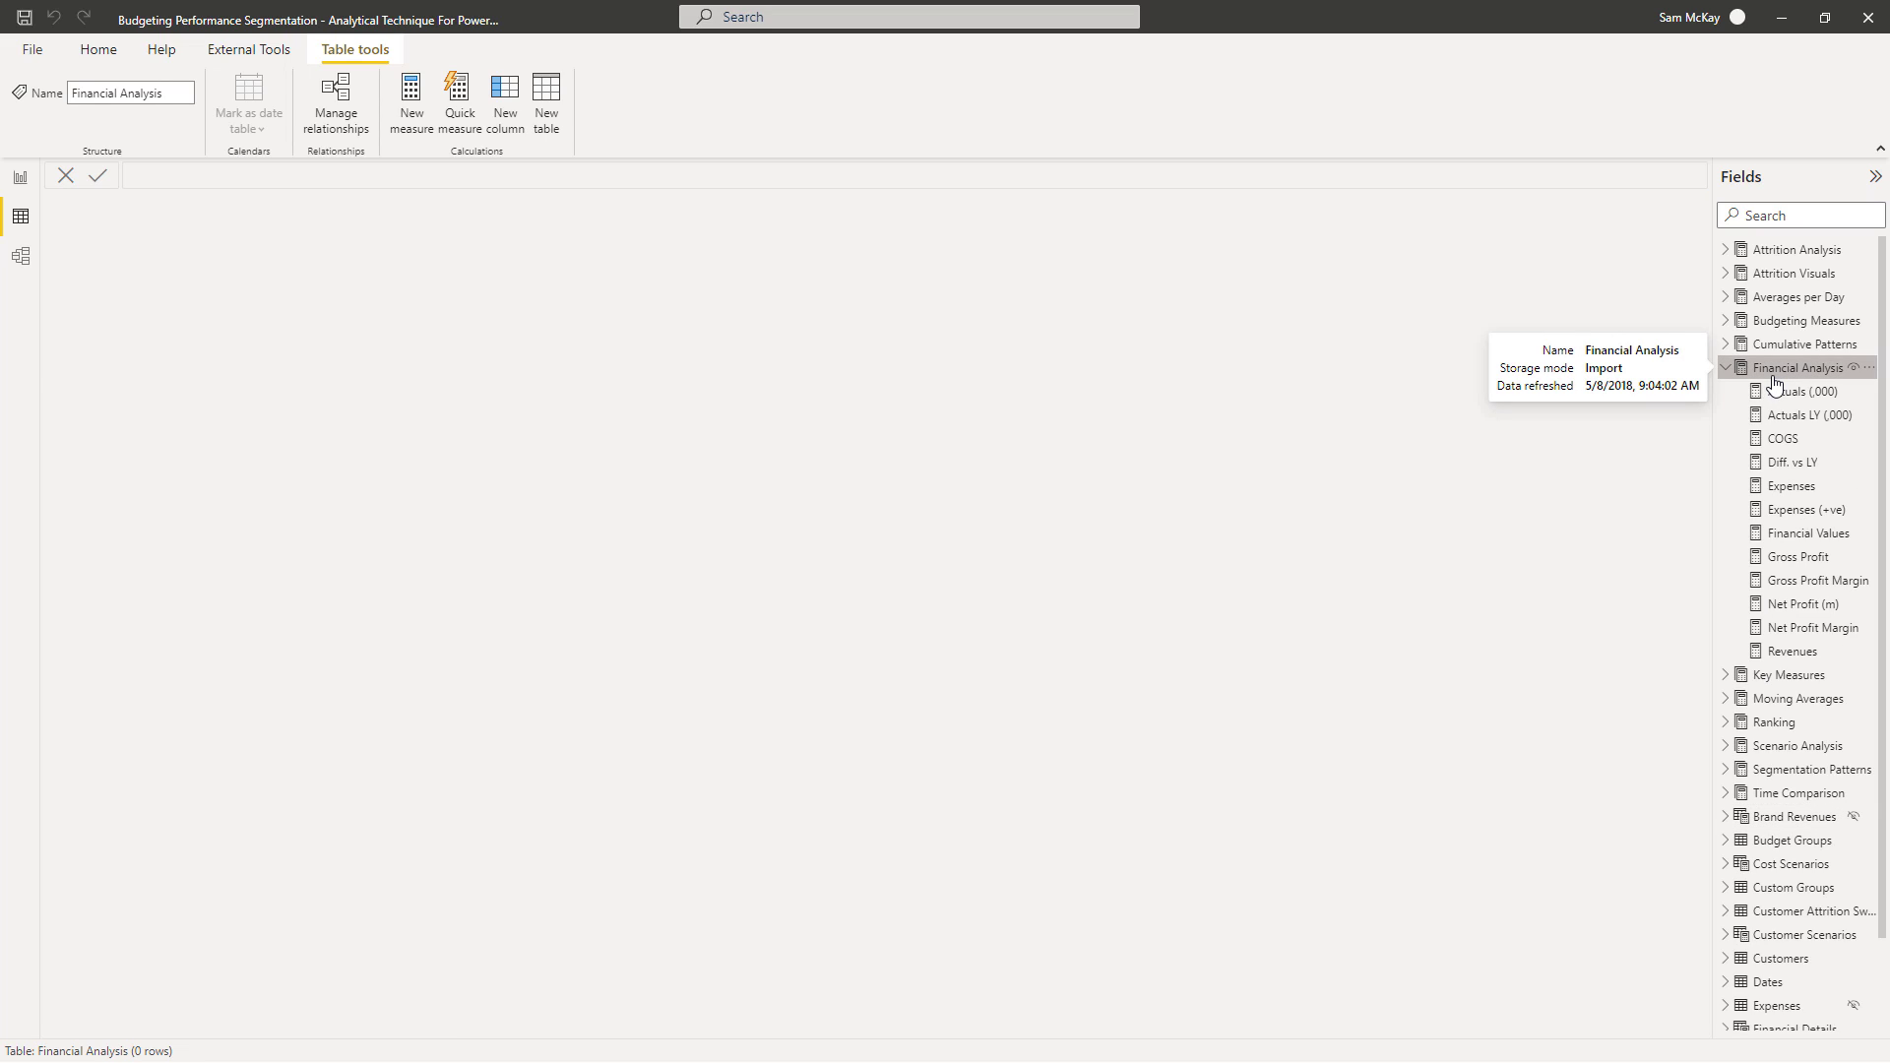
scroll(1812, 994, "down", 2)
left_click(1780, 997)
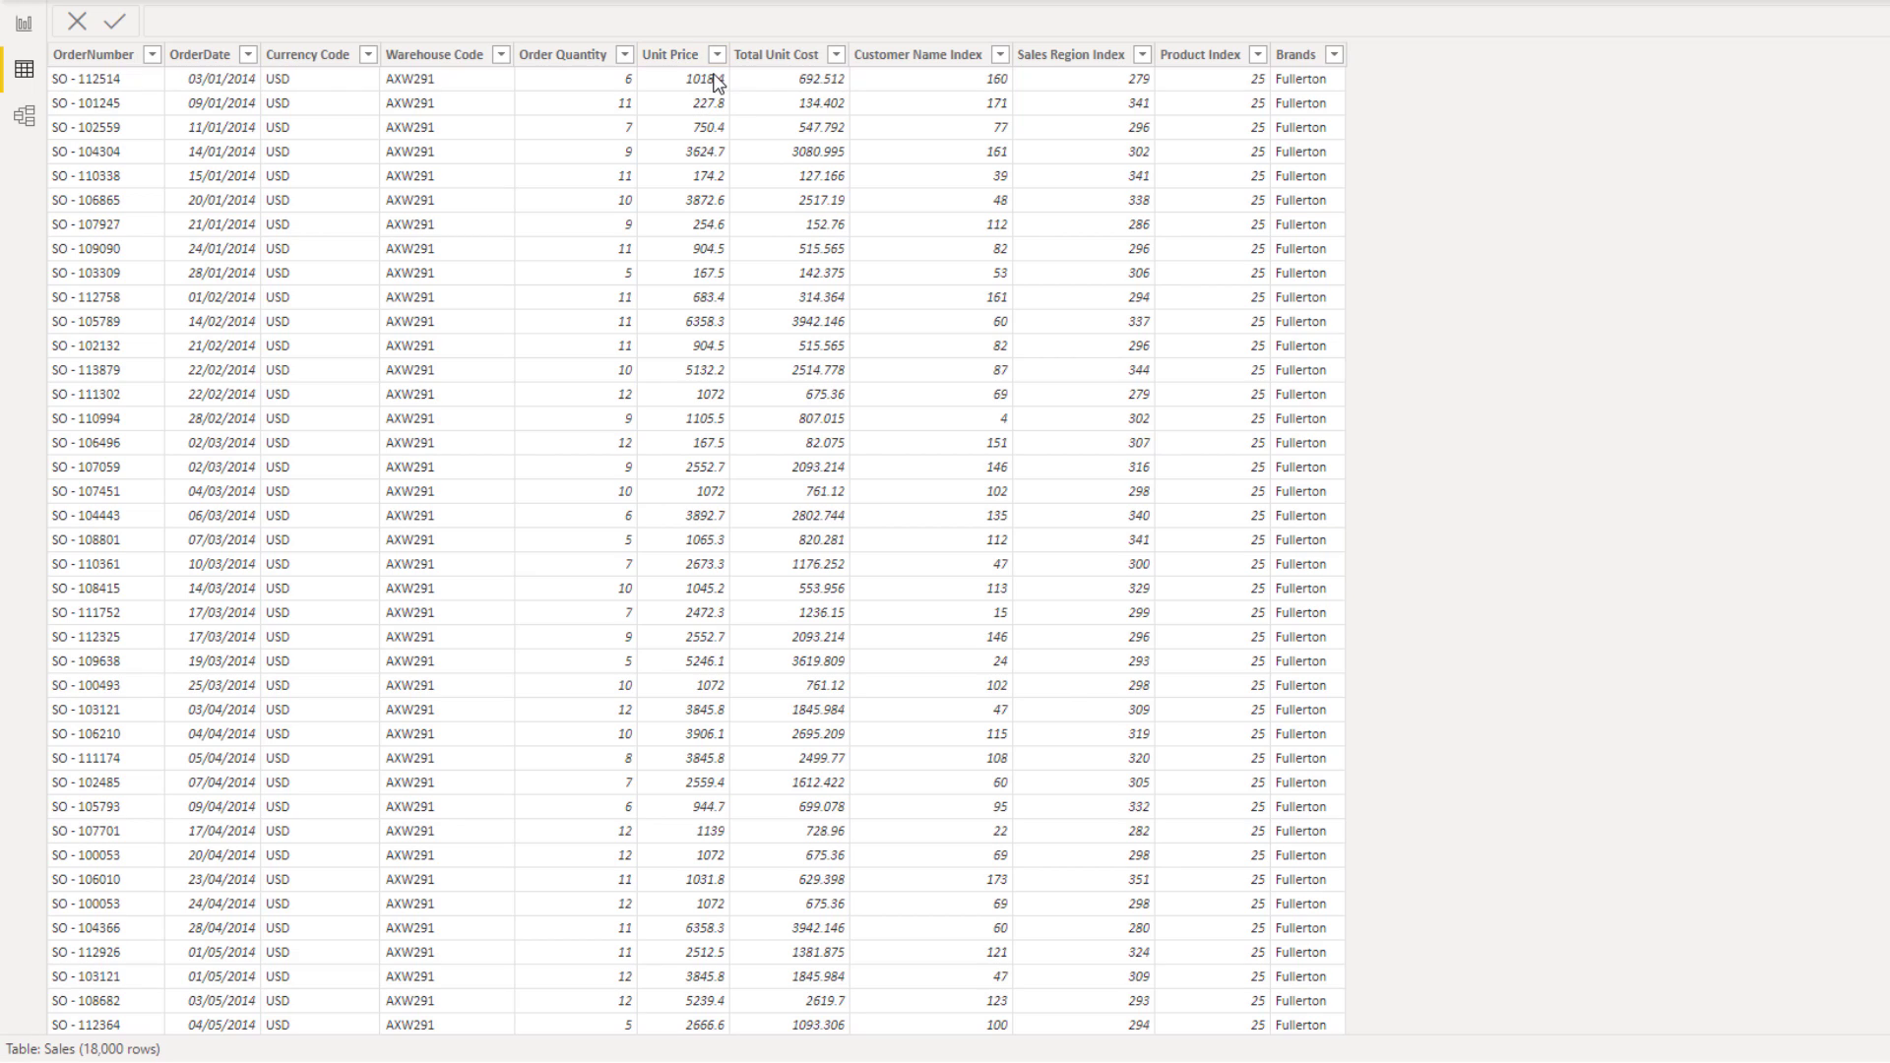
left_click(576, 59)
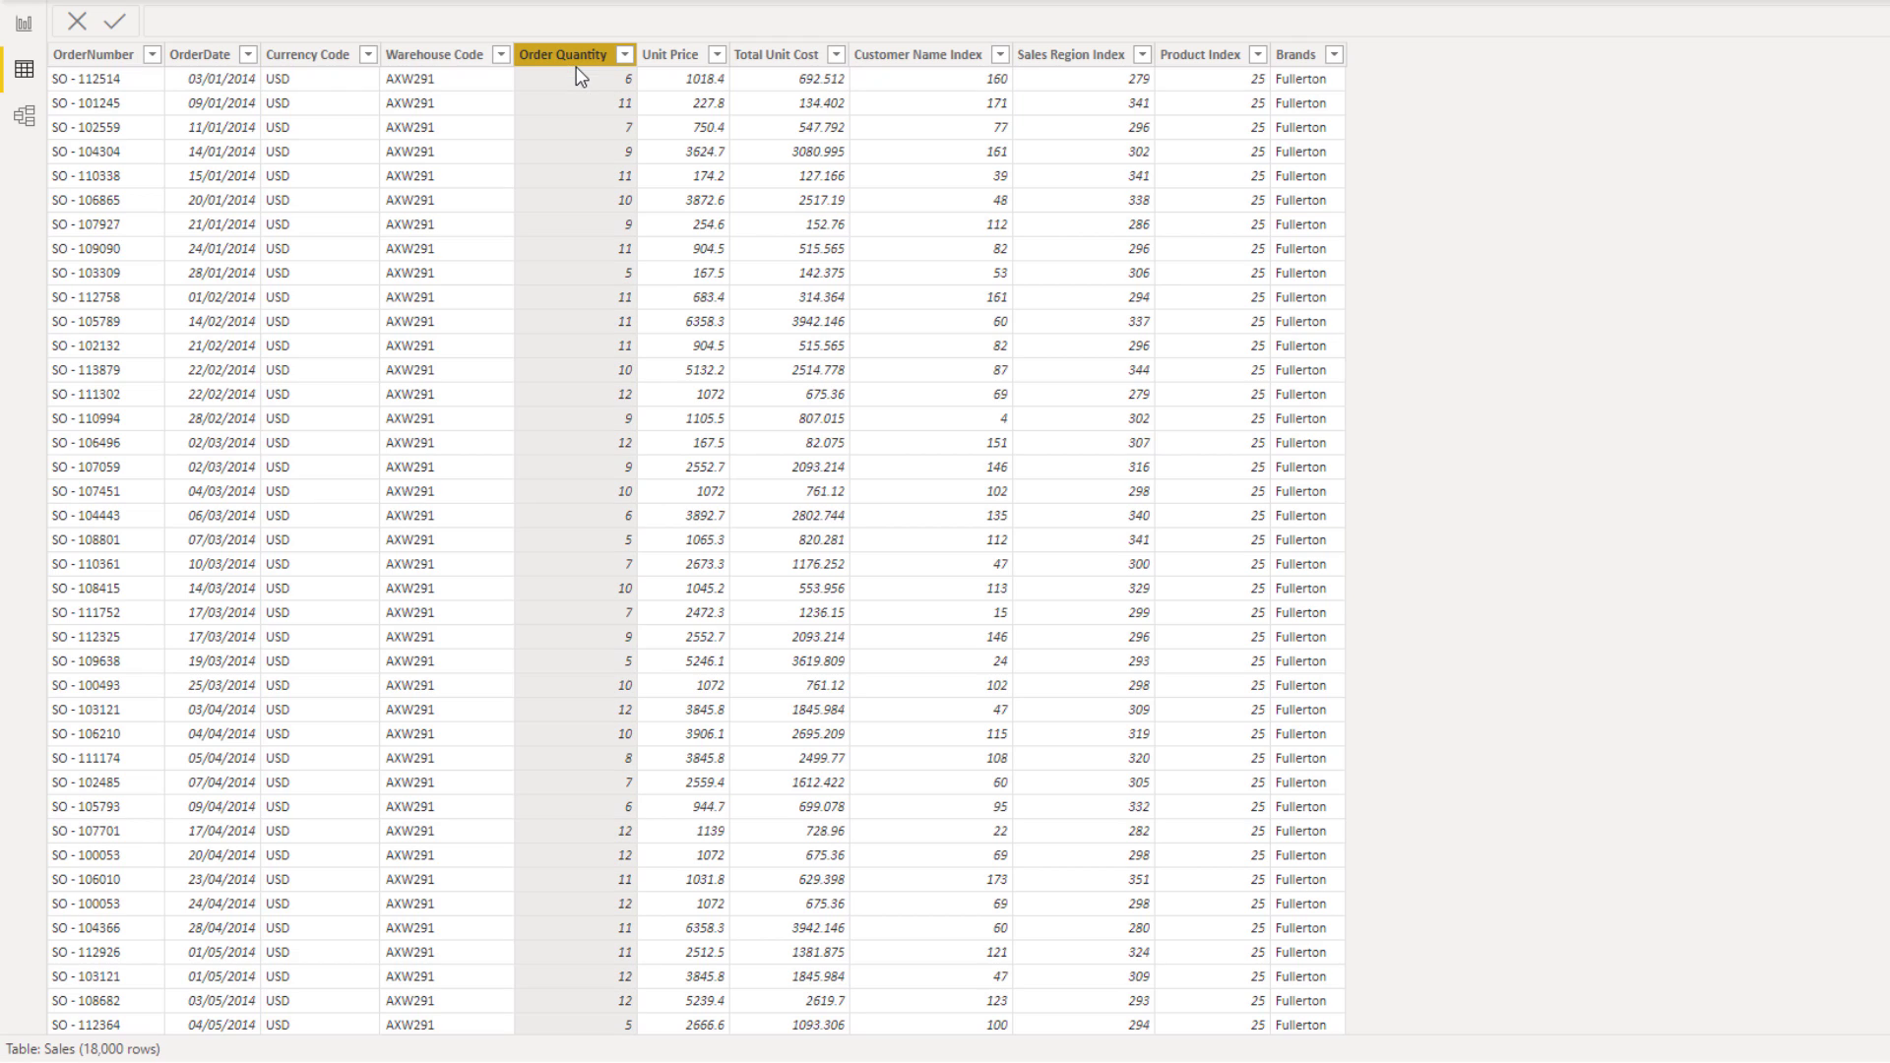
left_click(675, 59)
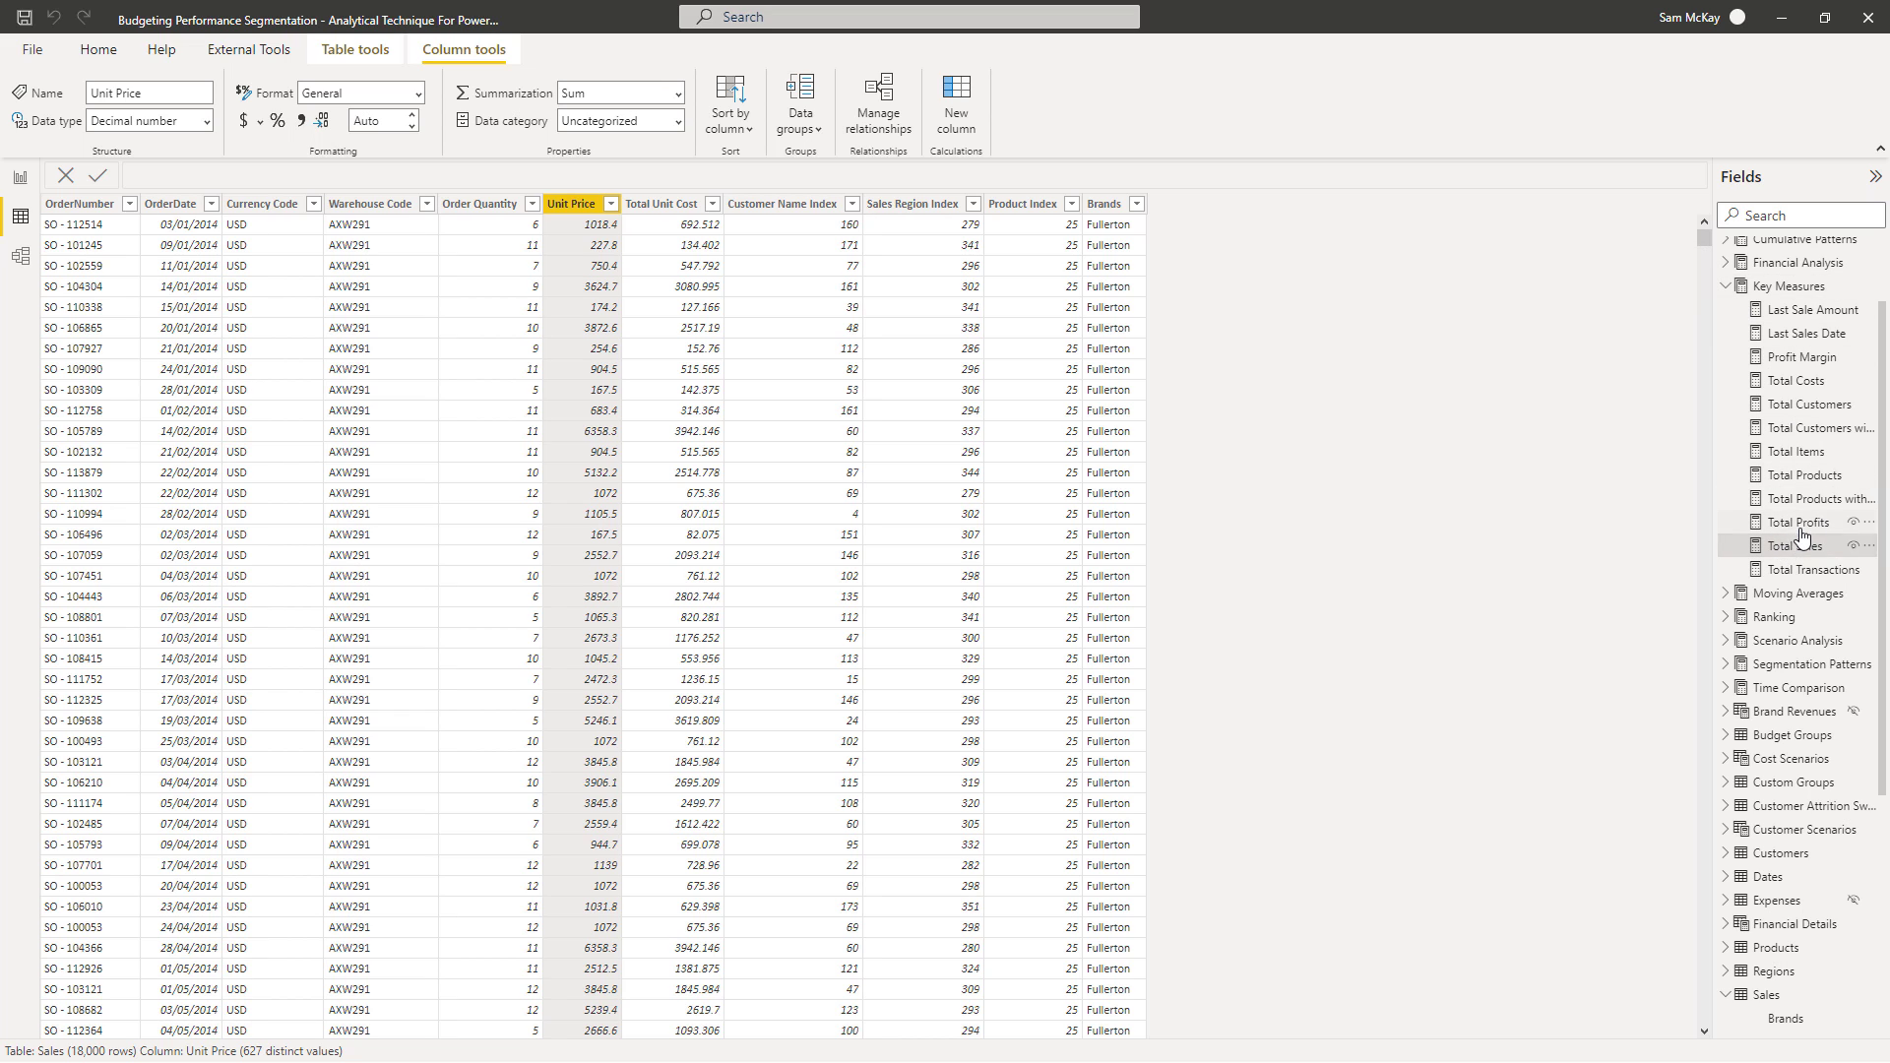
Review the full formula of the Total Sales measure in the Key Measures group.
left_click(1800, 547)
left_click(515, 190)
key("ctrl+a")
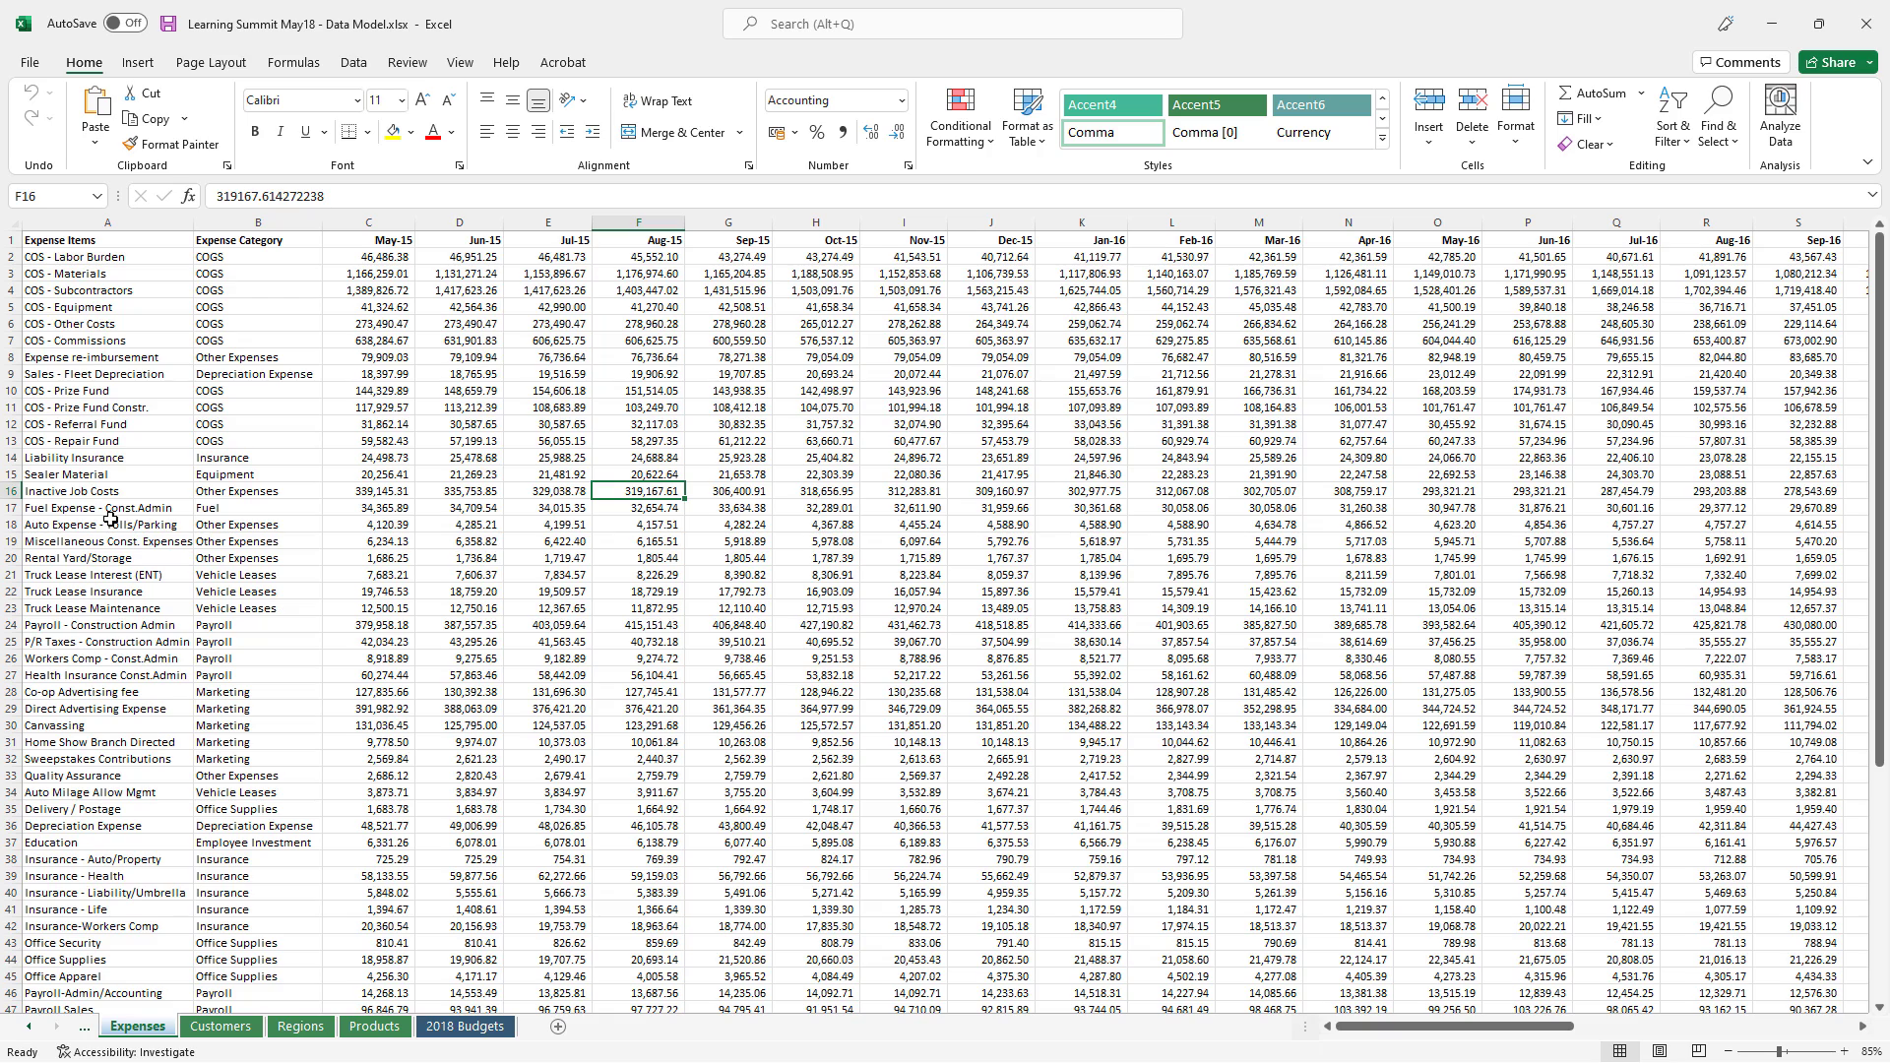
Examine the expense items, categories and monthly value columns on the Expenses sheet of the Excel data model workbook.
left_click(120, 459)
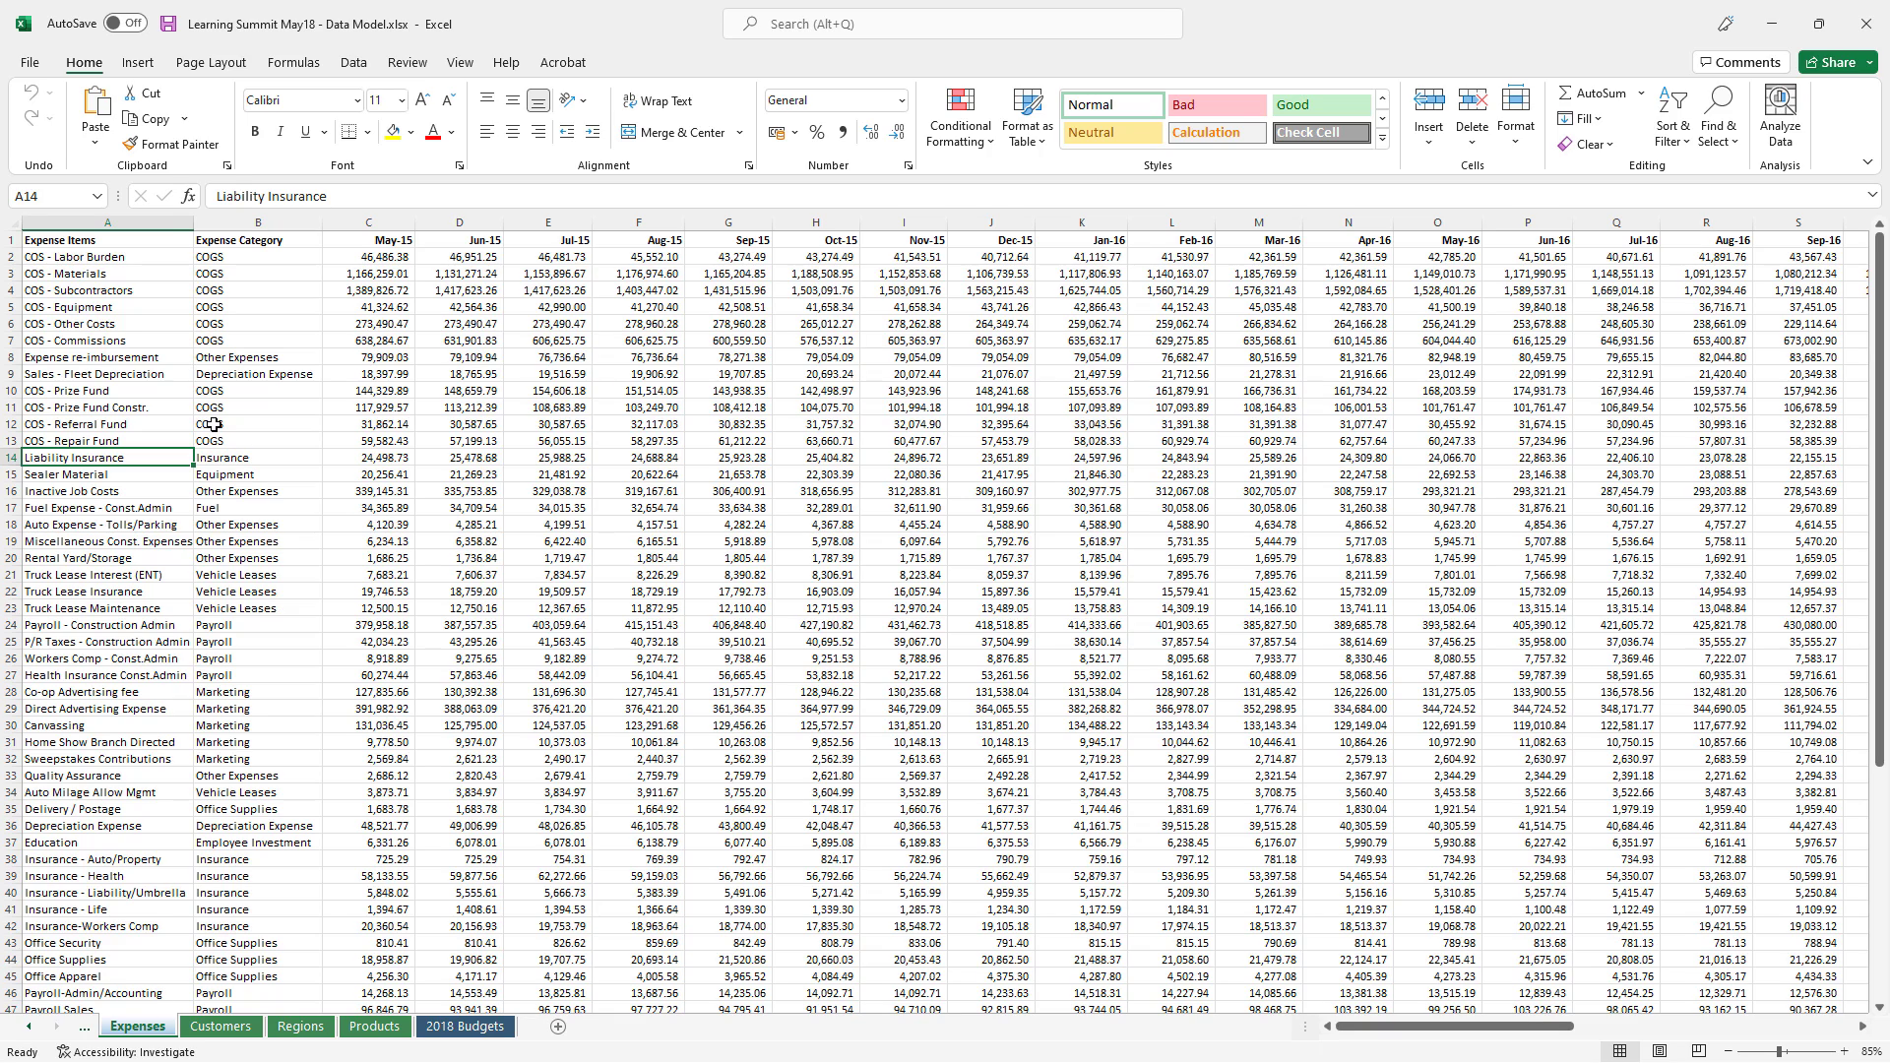
left_click(232, 441)
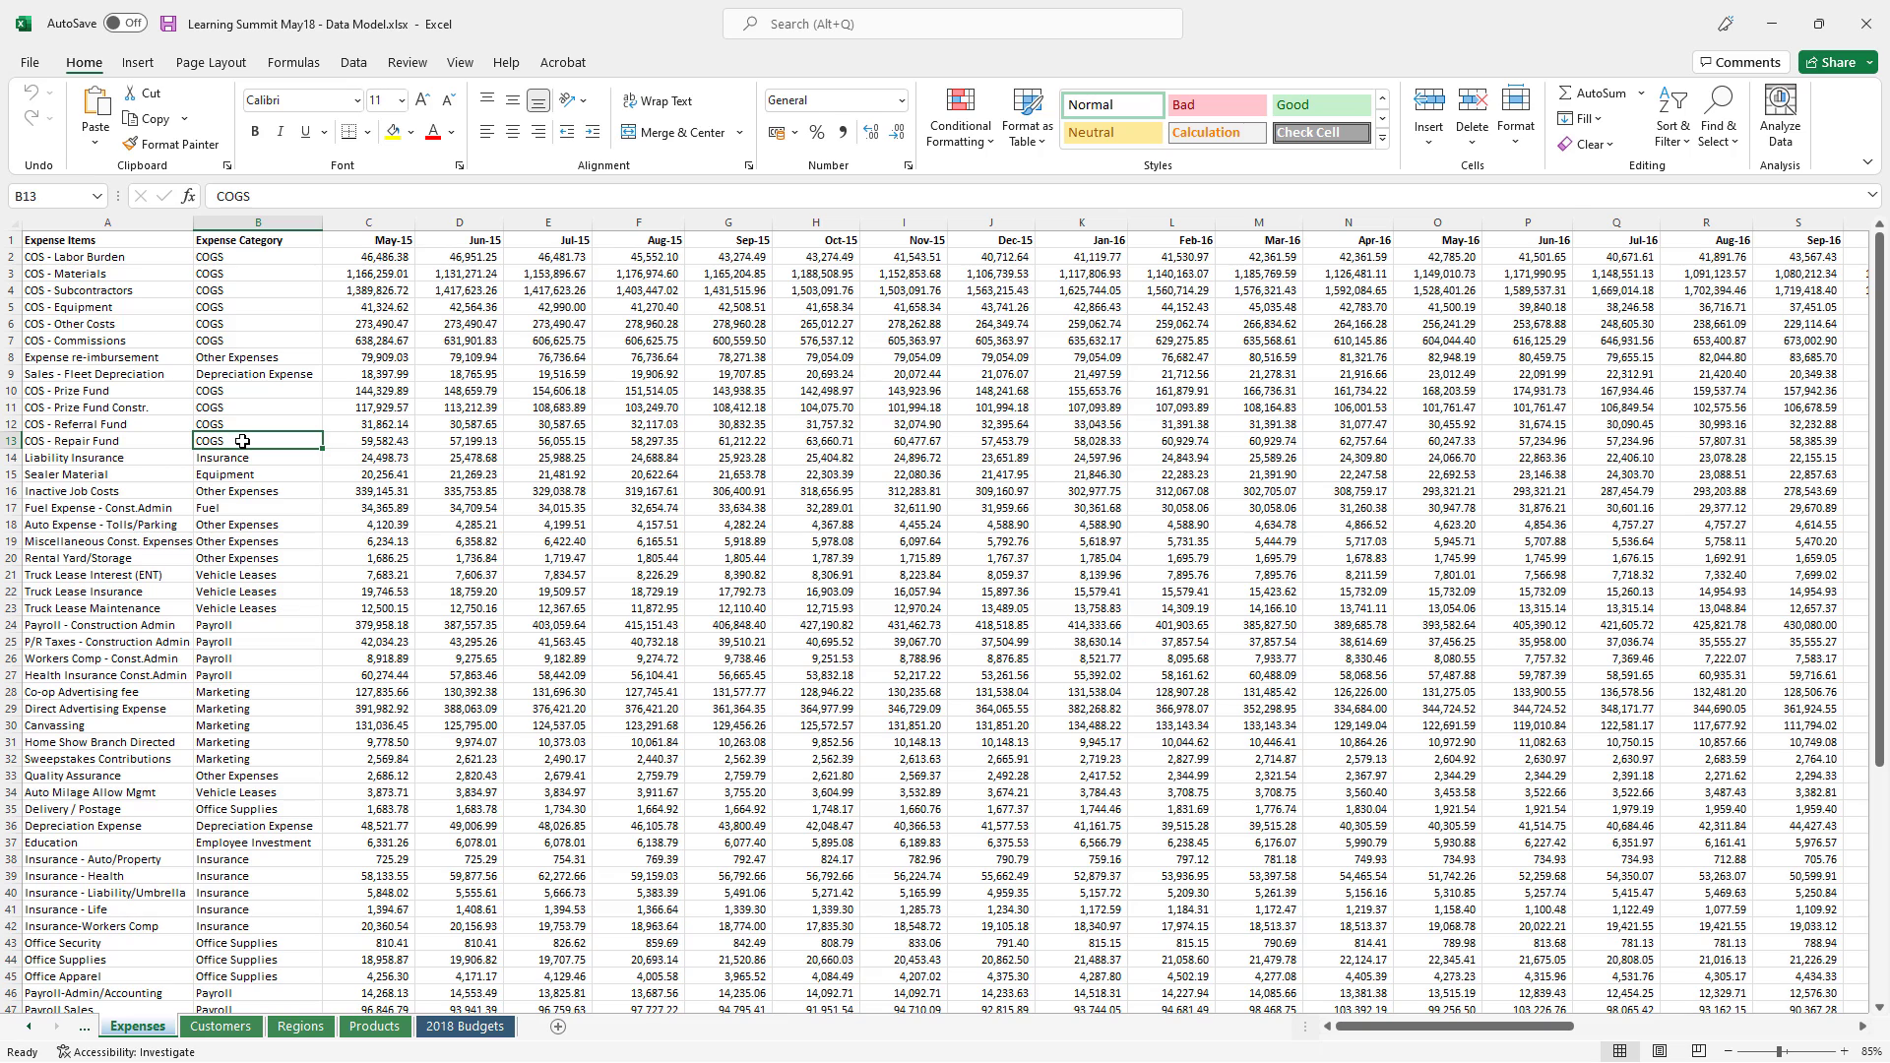
left_click_drag(246, 341, 940, 593)
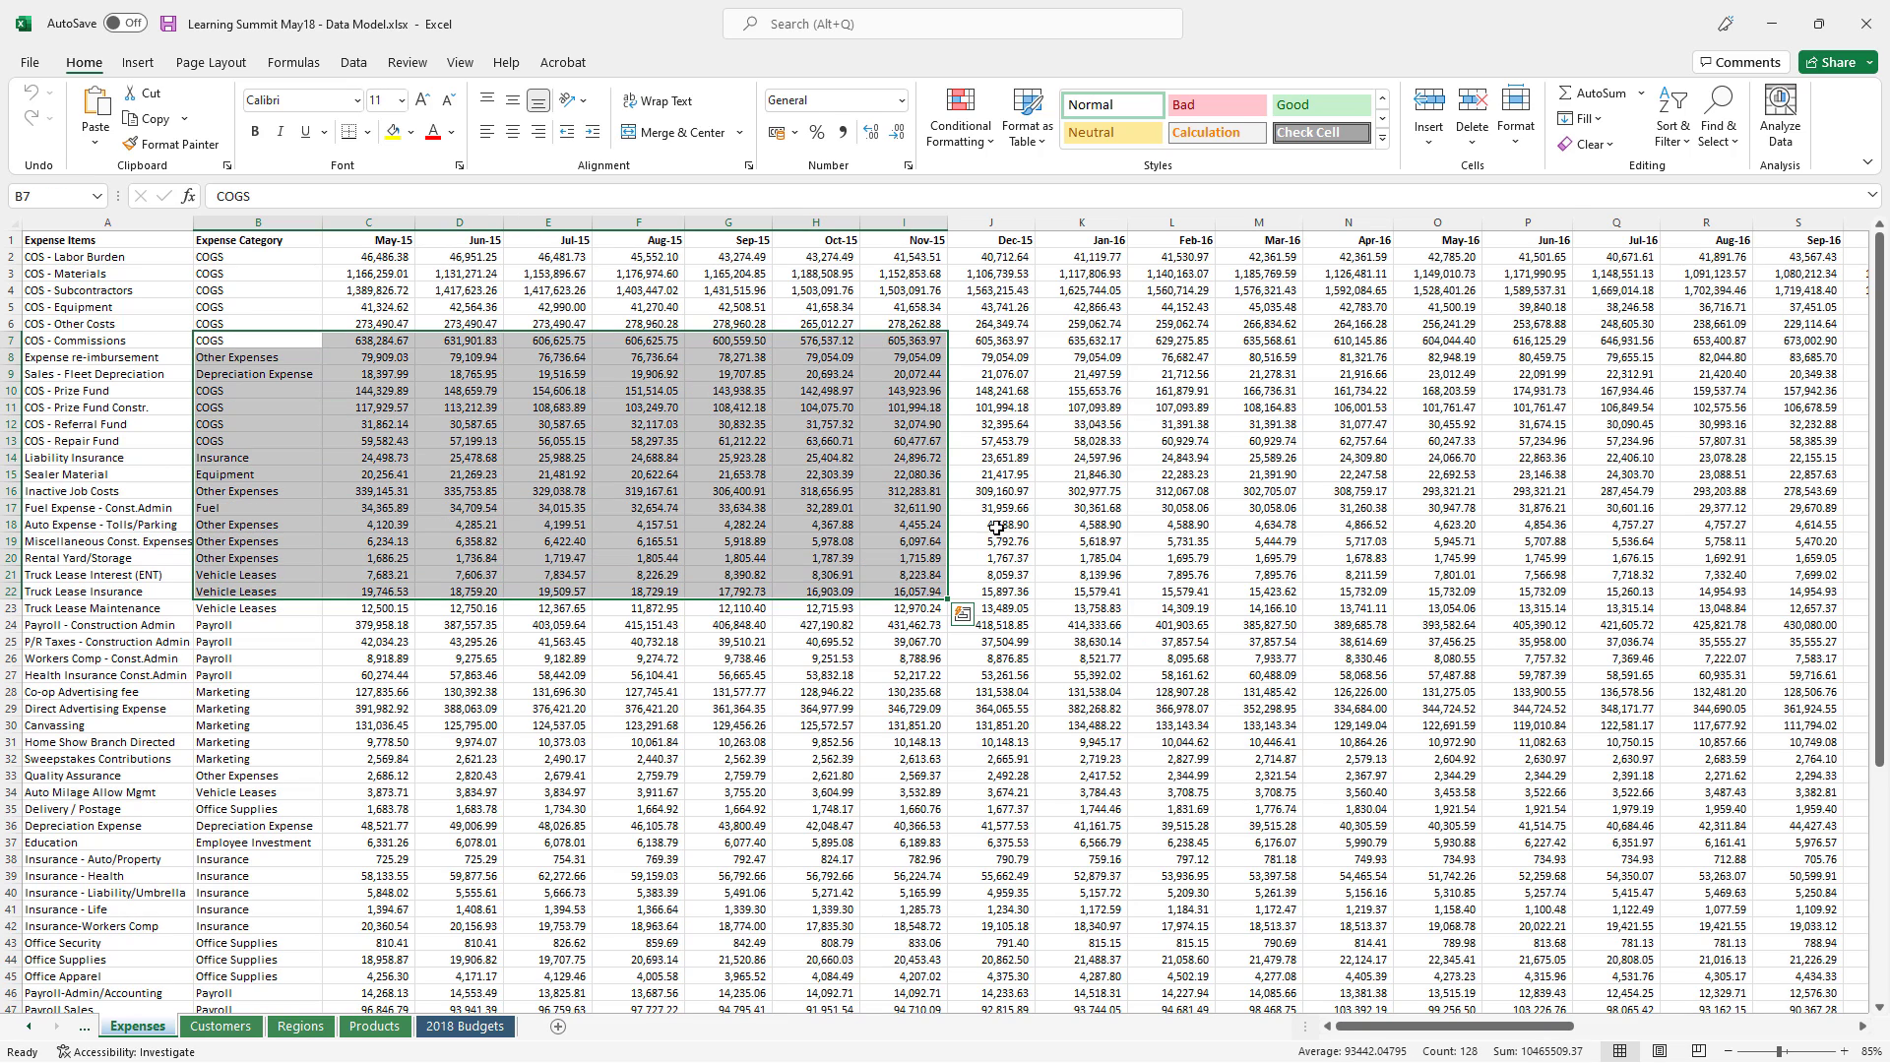
left_click_drag(369, 222, 1400, 568)
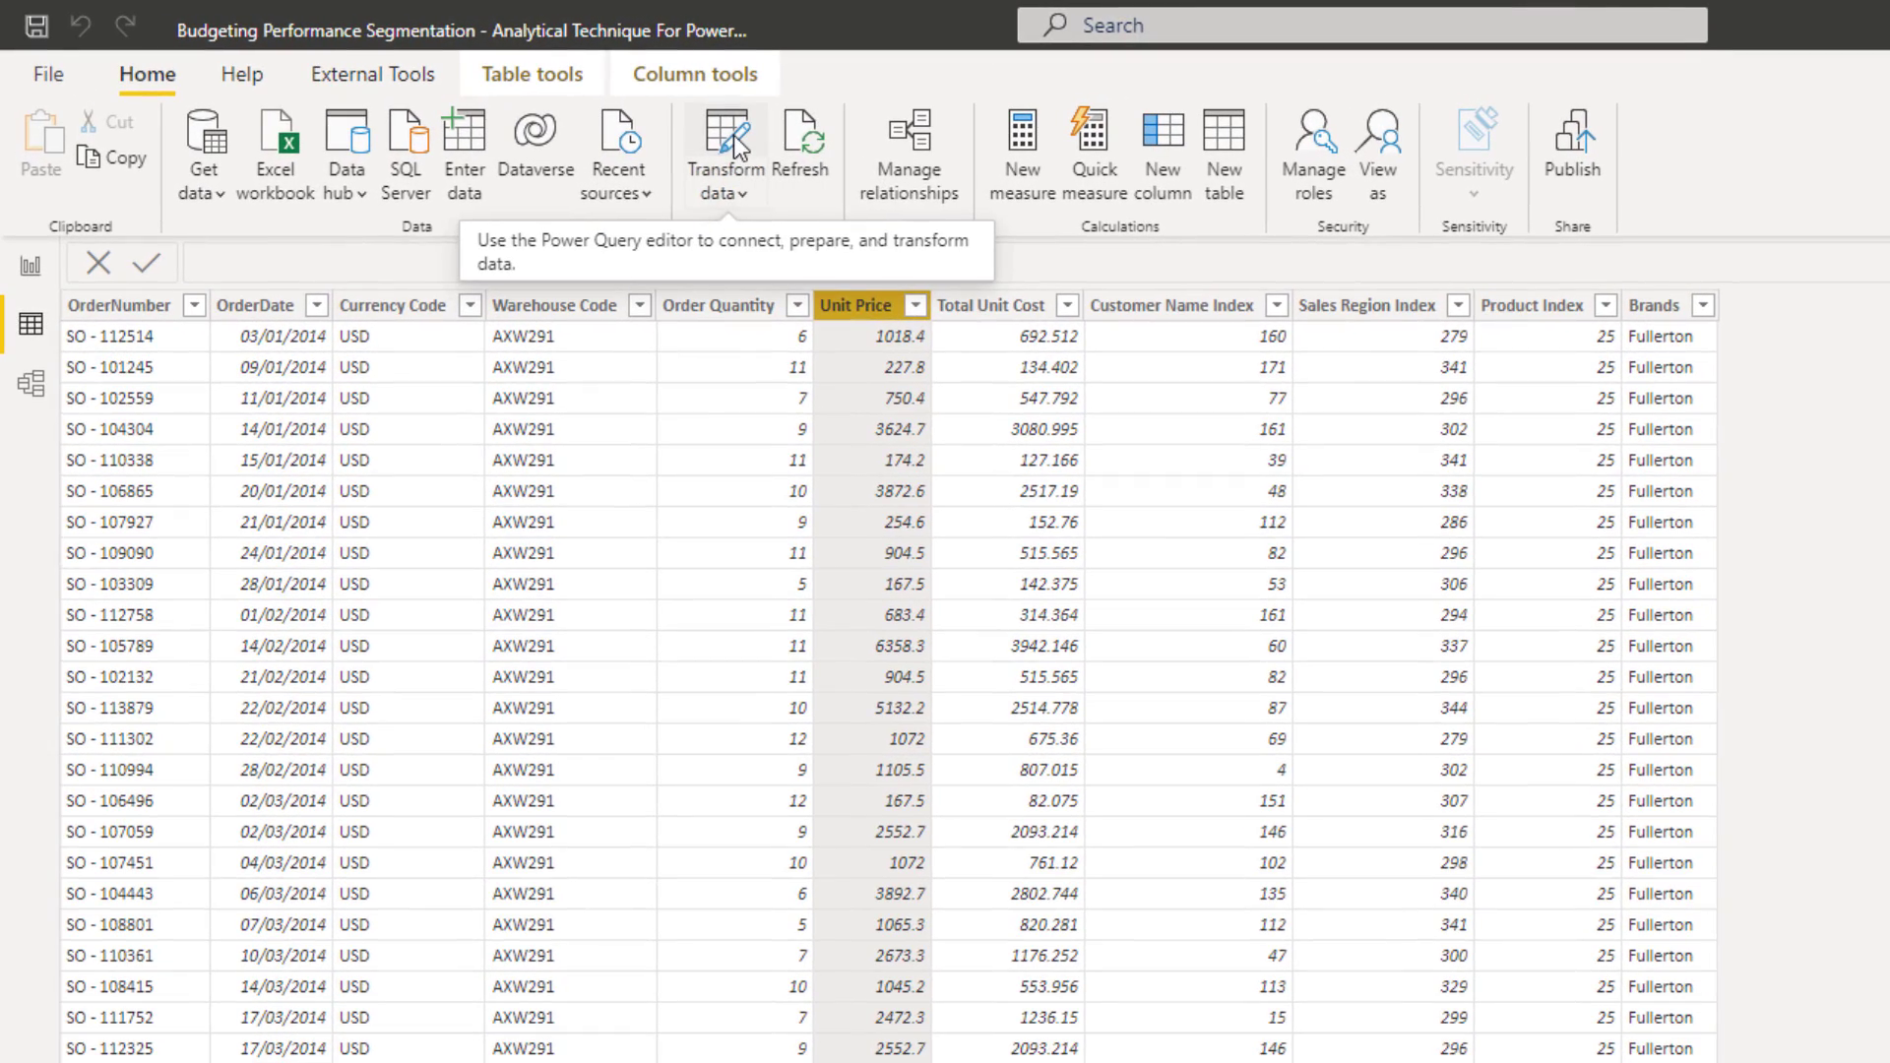
In the Power Query Editor, compare the Expenses query's Navigation and Changed Type with Locale steps and refresh its preview.
left_click(583, 123)
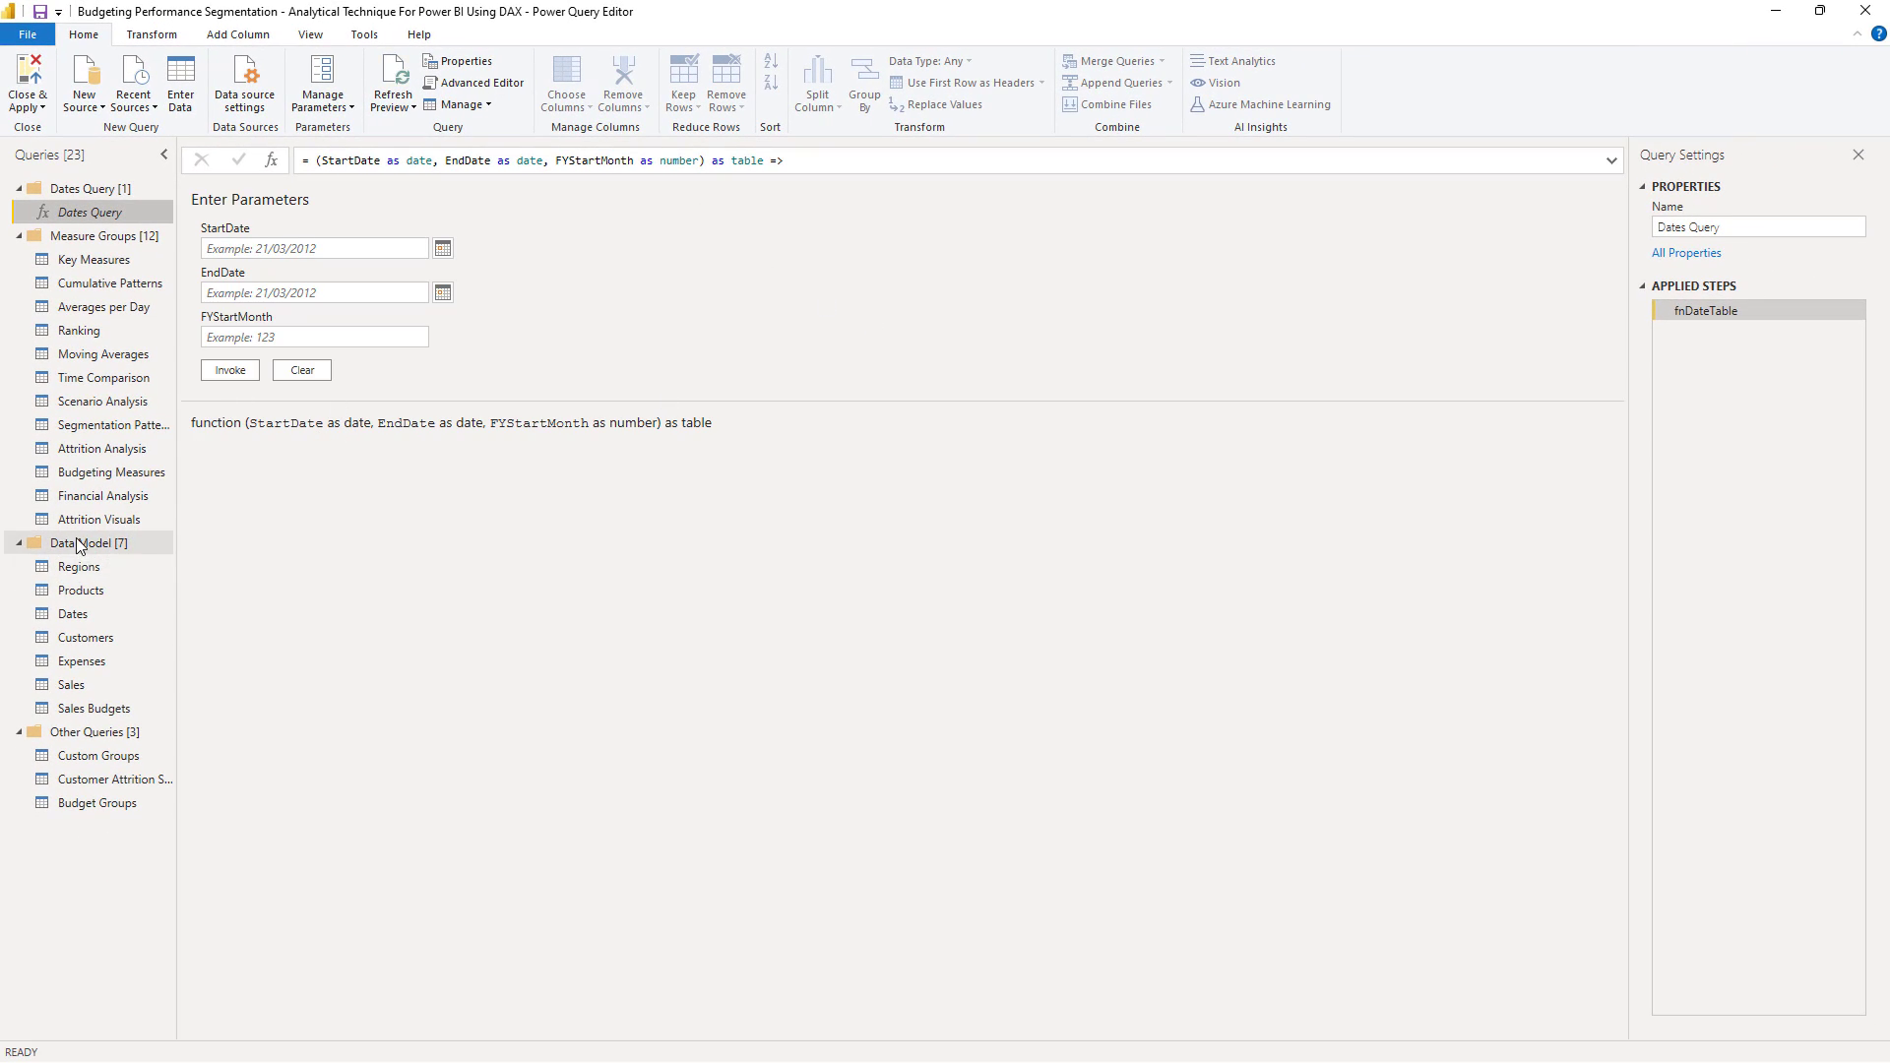
left_click(108, 661)
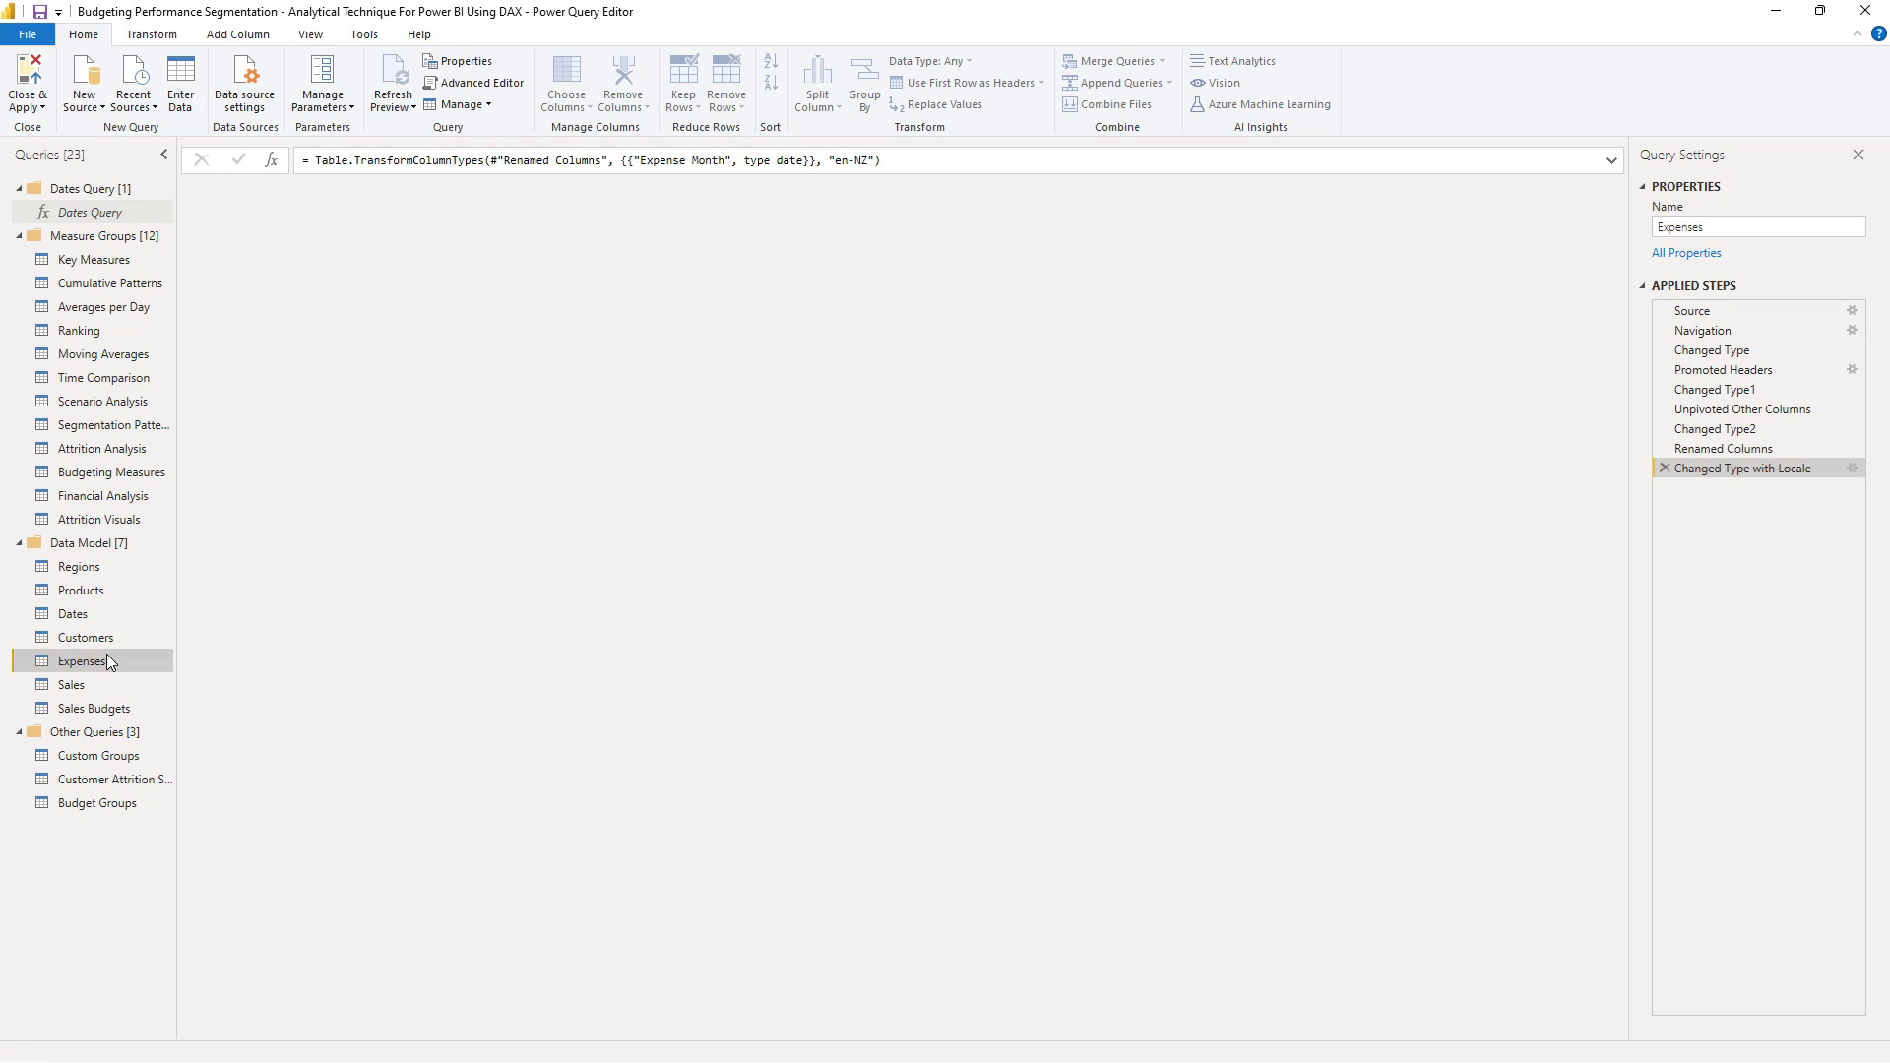
left_click(1705, 332)
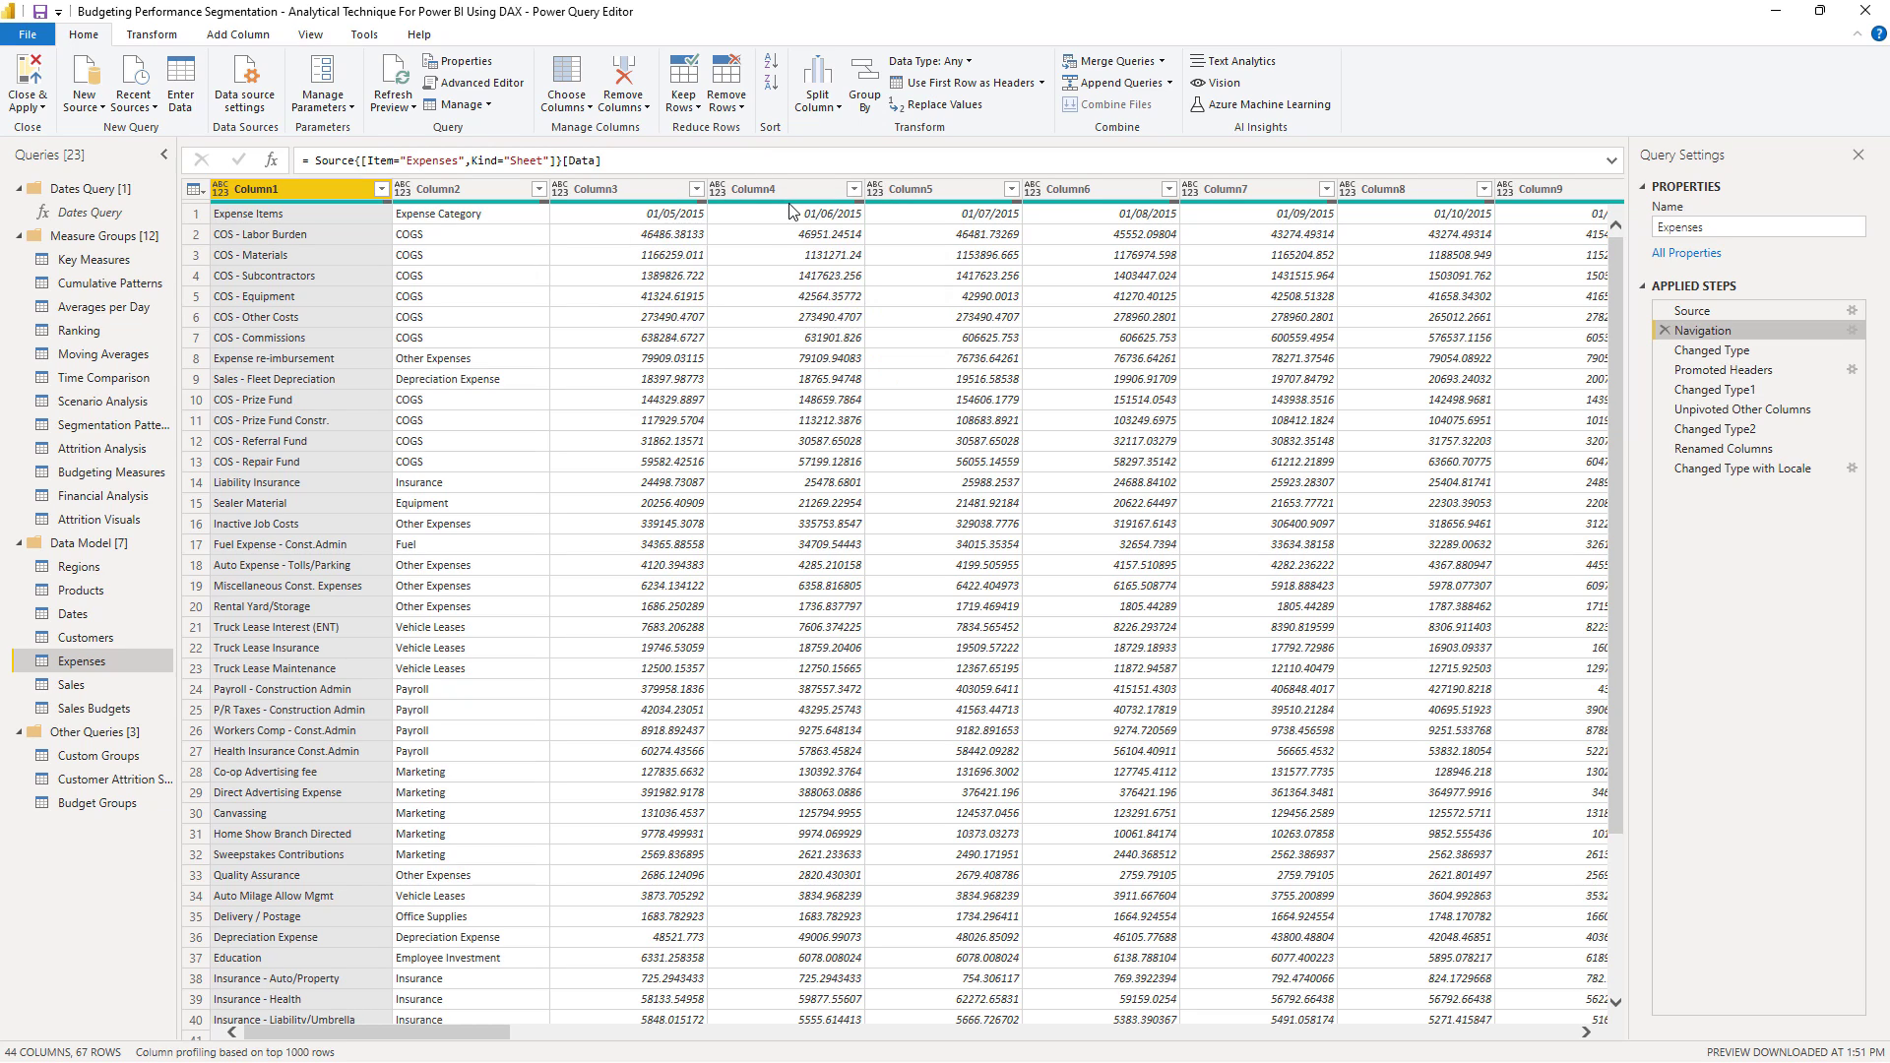
left_click(1679, 470)
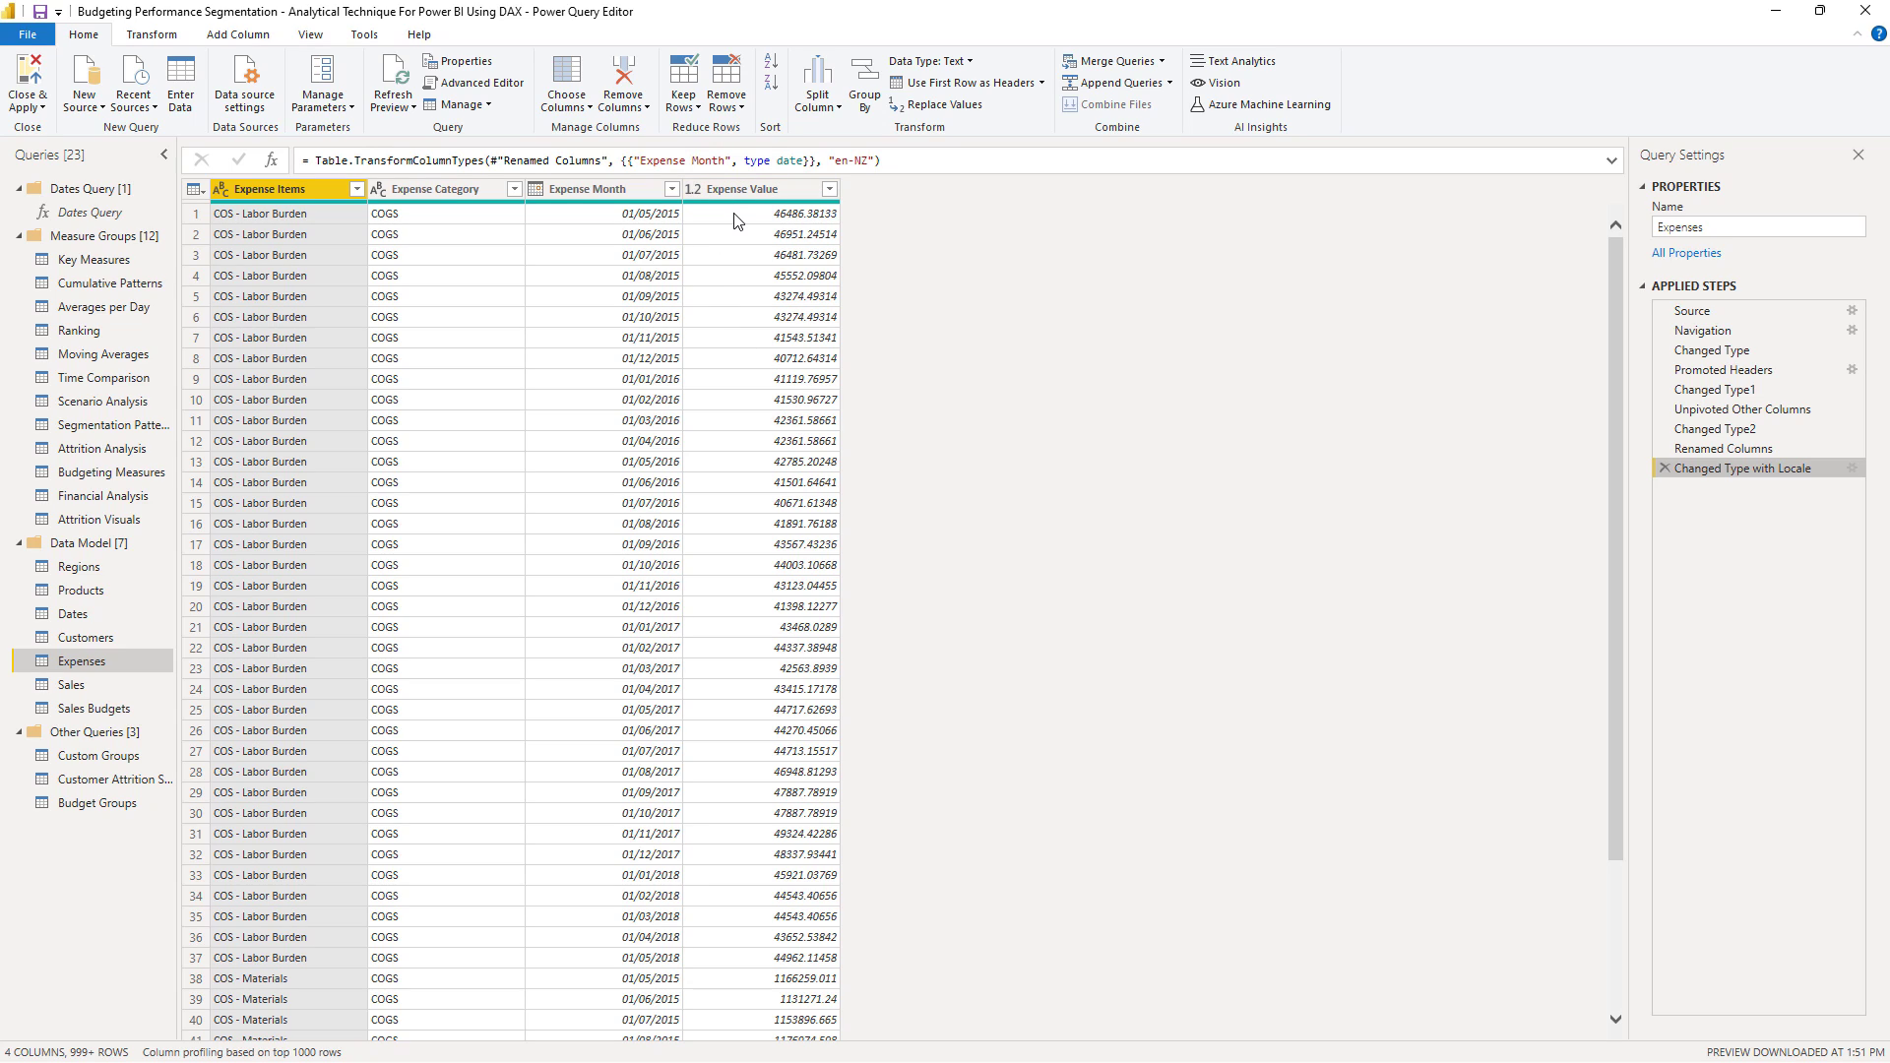
left_click(392, 84)
Examine the Sales query's columns against the Expenses query, and close the query editor with its changes applied.
left_click(71, 685)
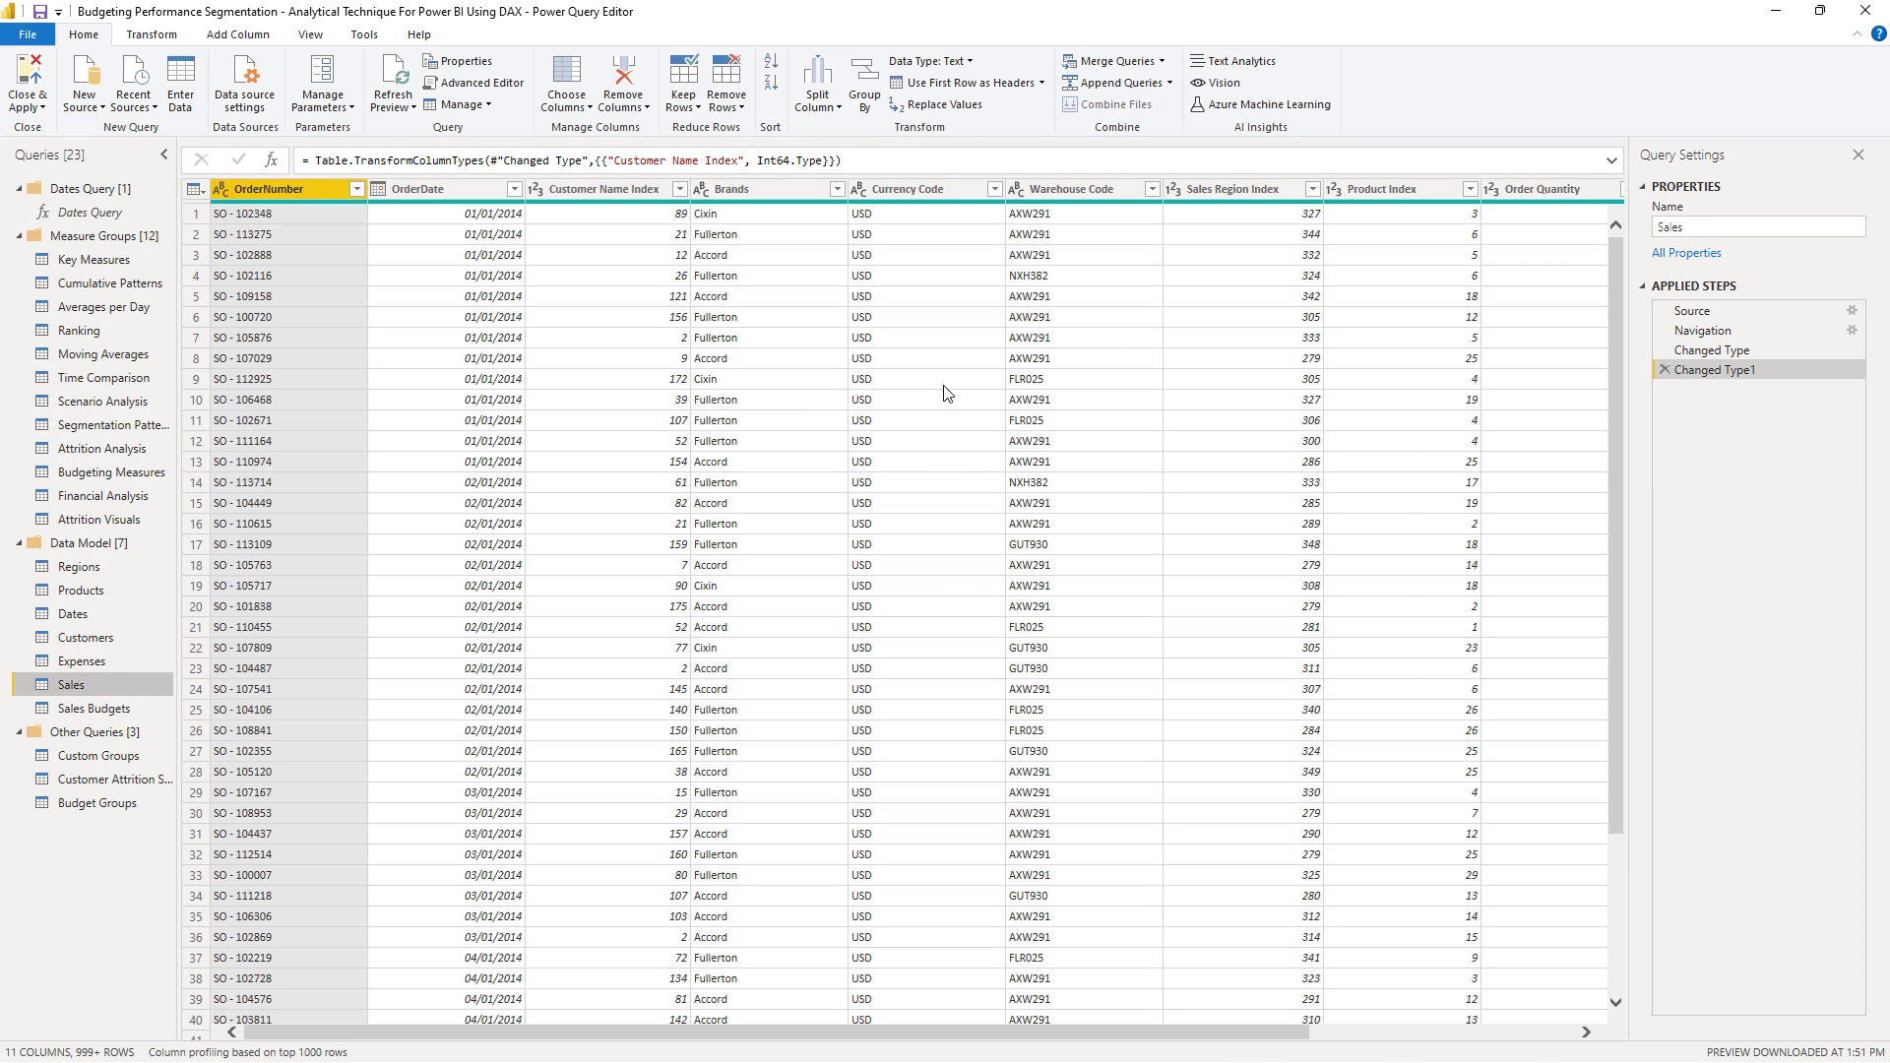
left_click_drag(946, 1038, 1220, 1046)
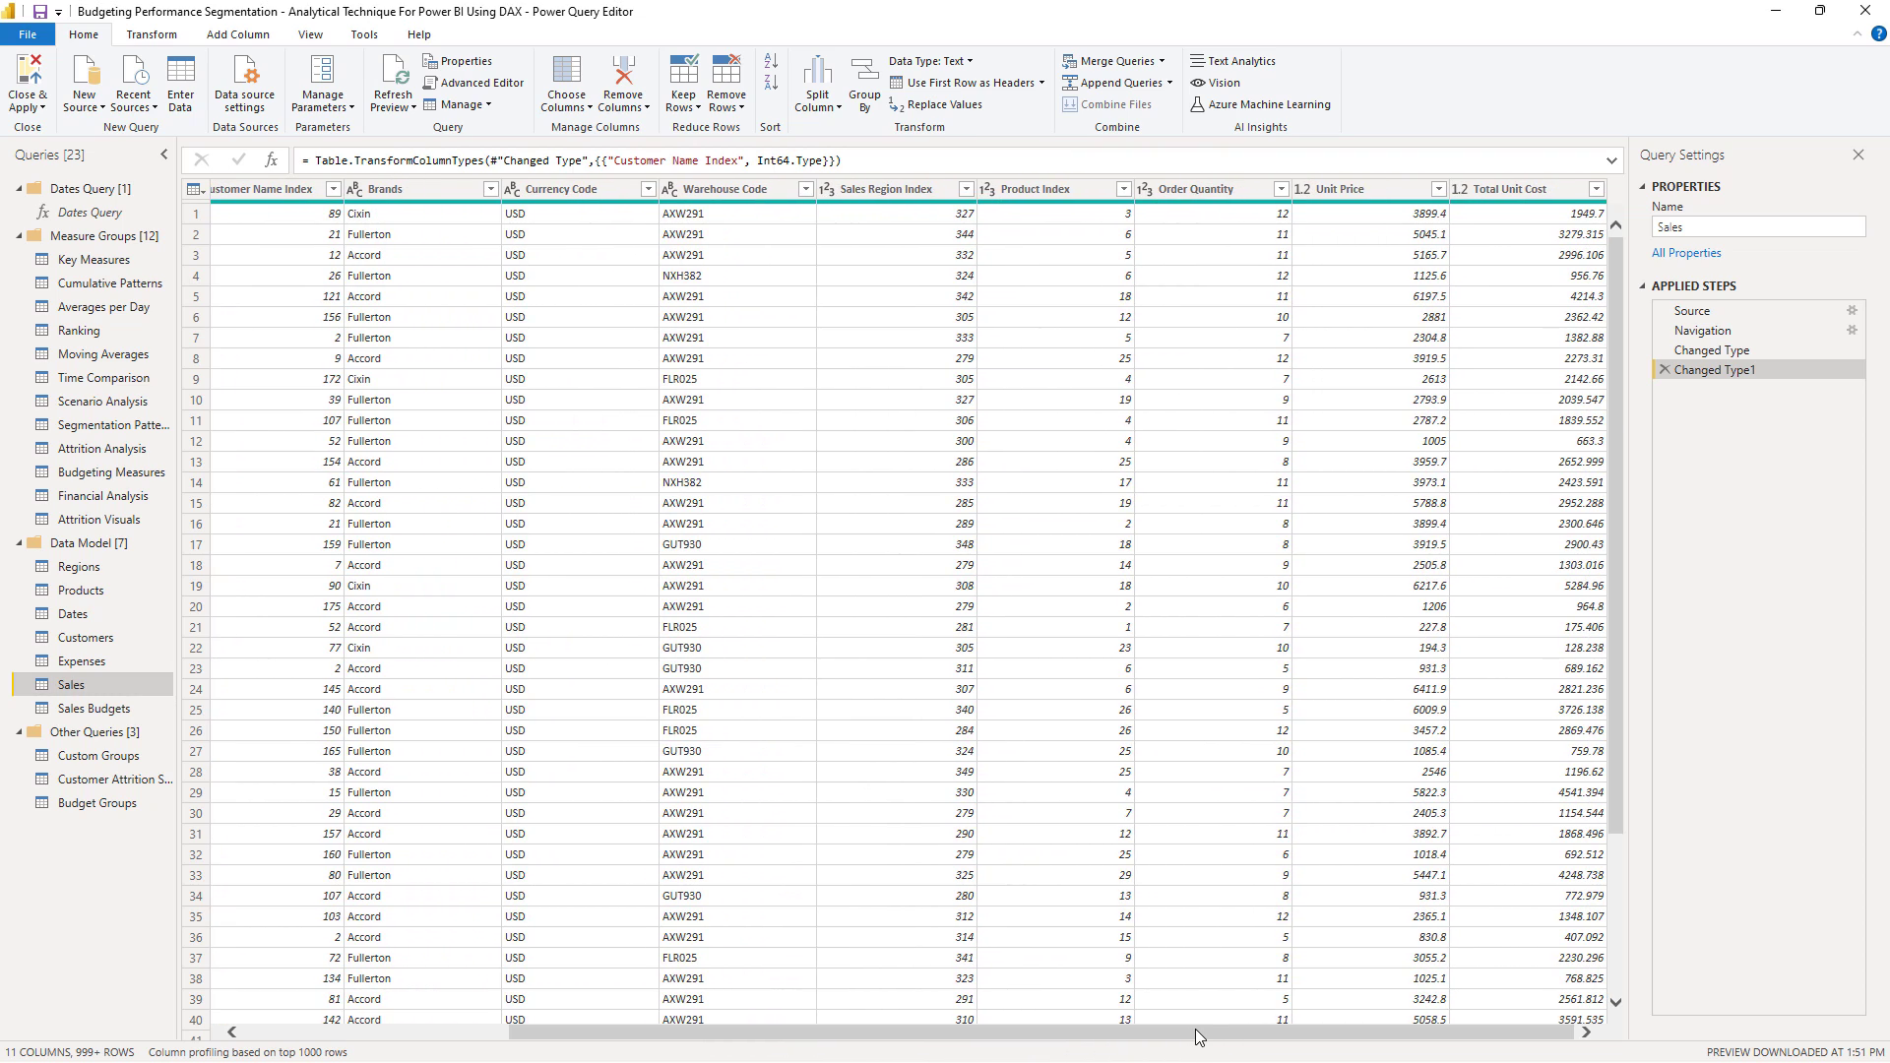
left_click(83, 662)
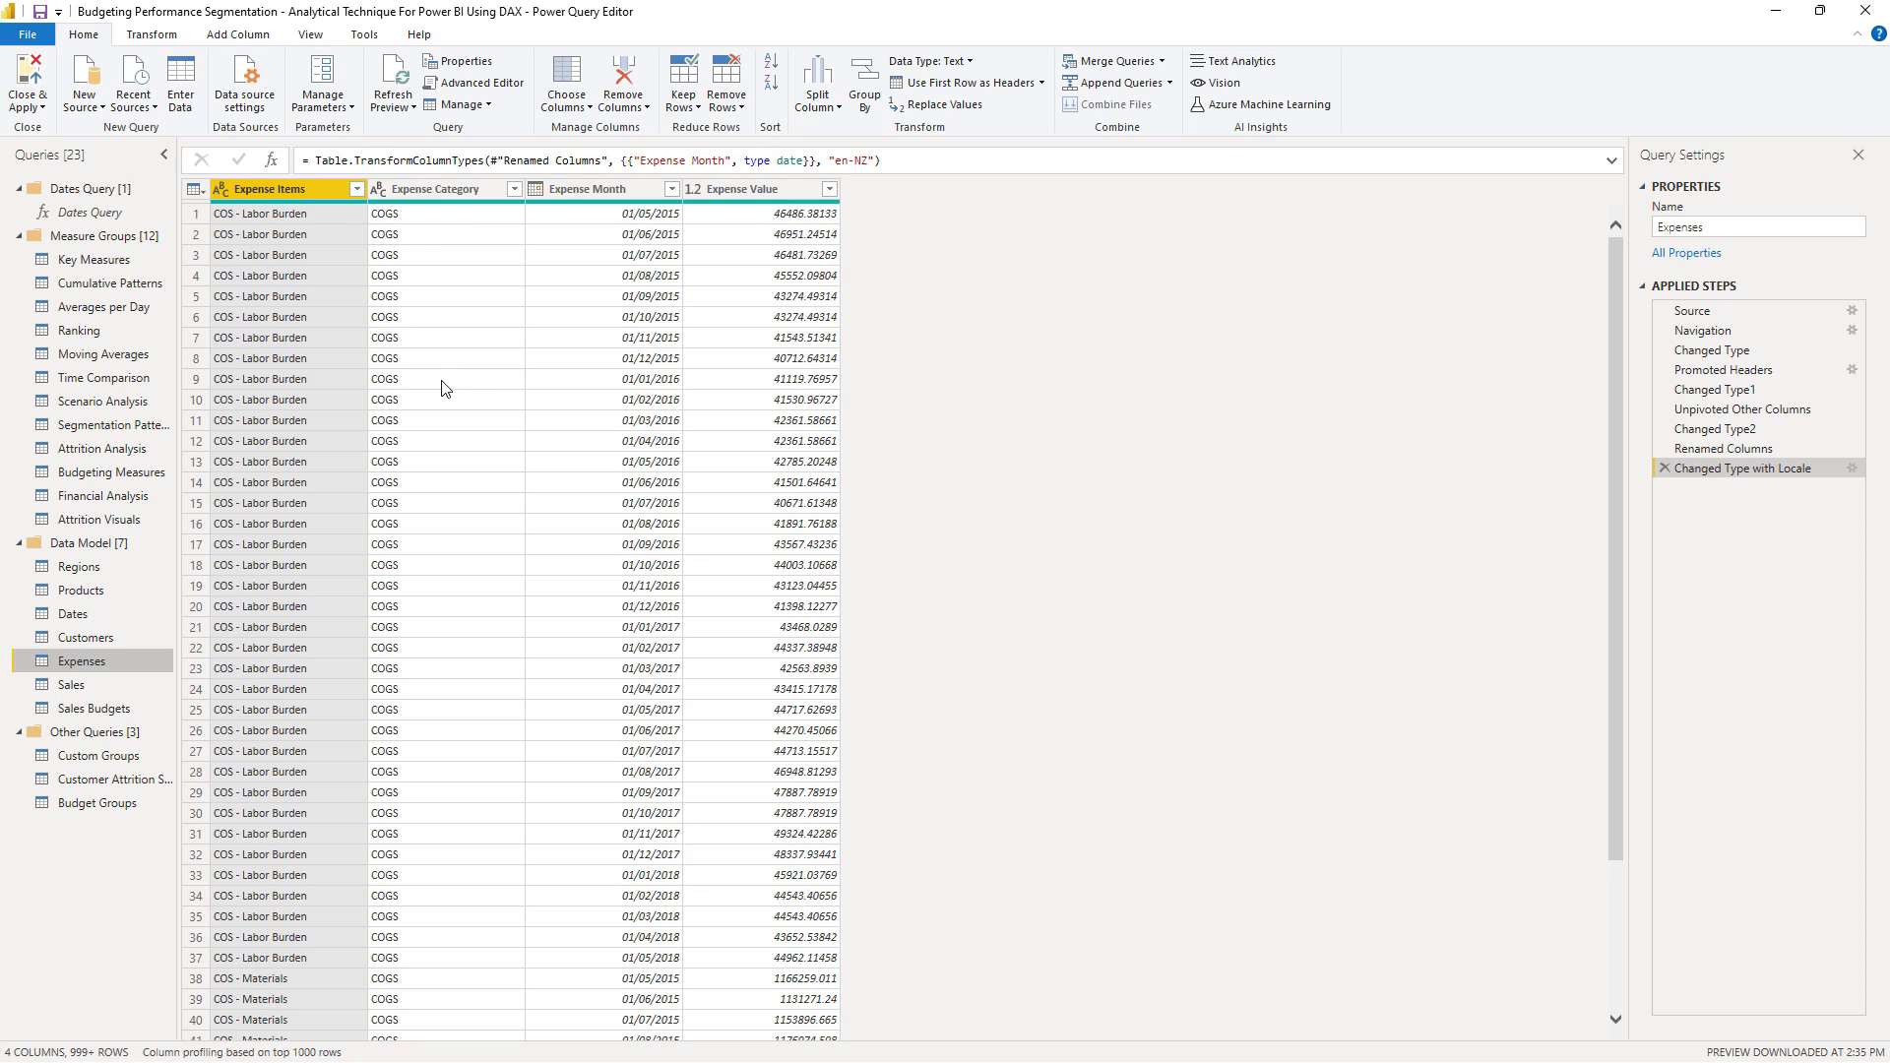
left_click(39, 67)
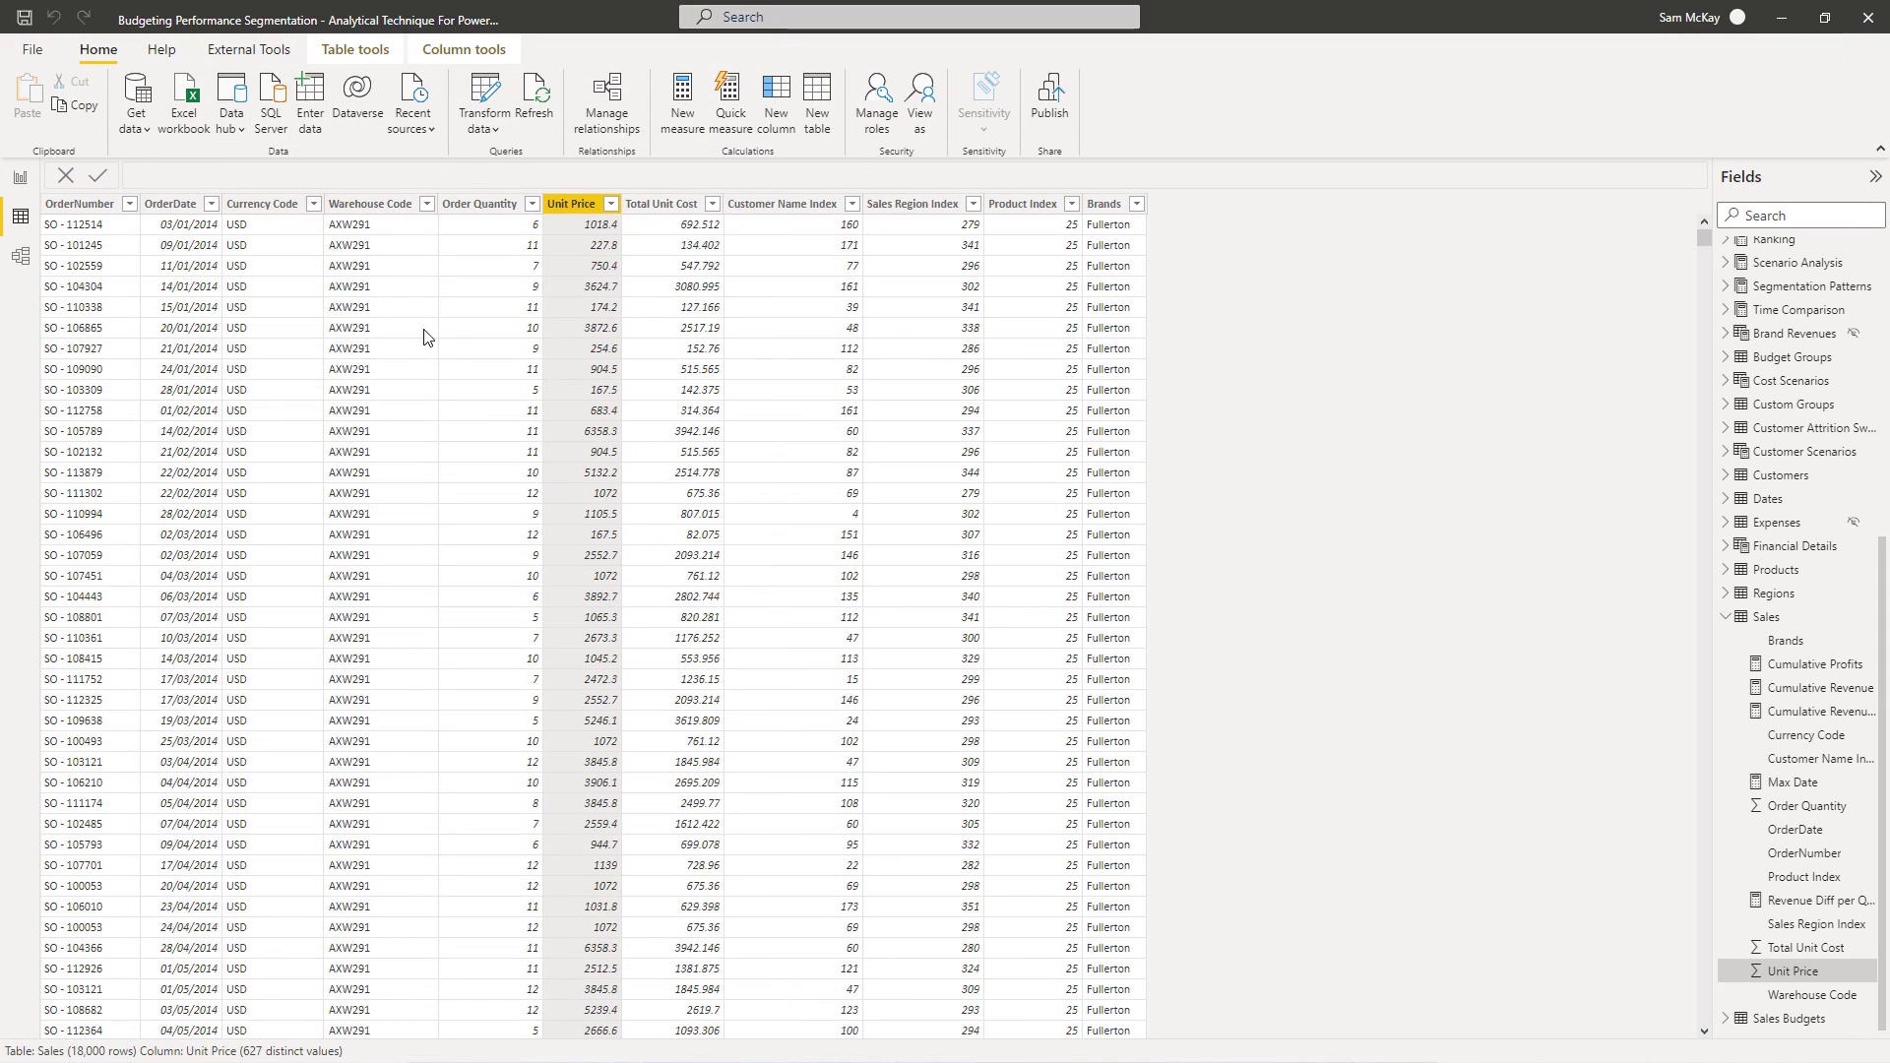
Revisit the Financials Update report page and open the Brand Revenues table in the data view with Key Measures collapsed.
left_click(20, 177)
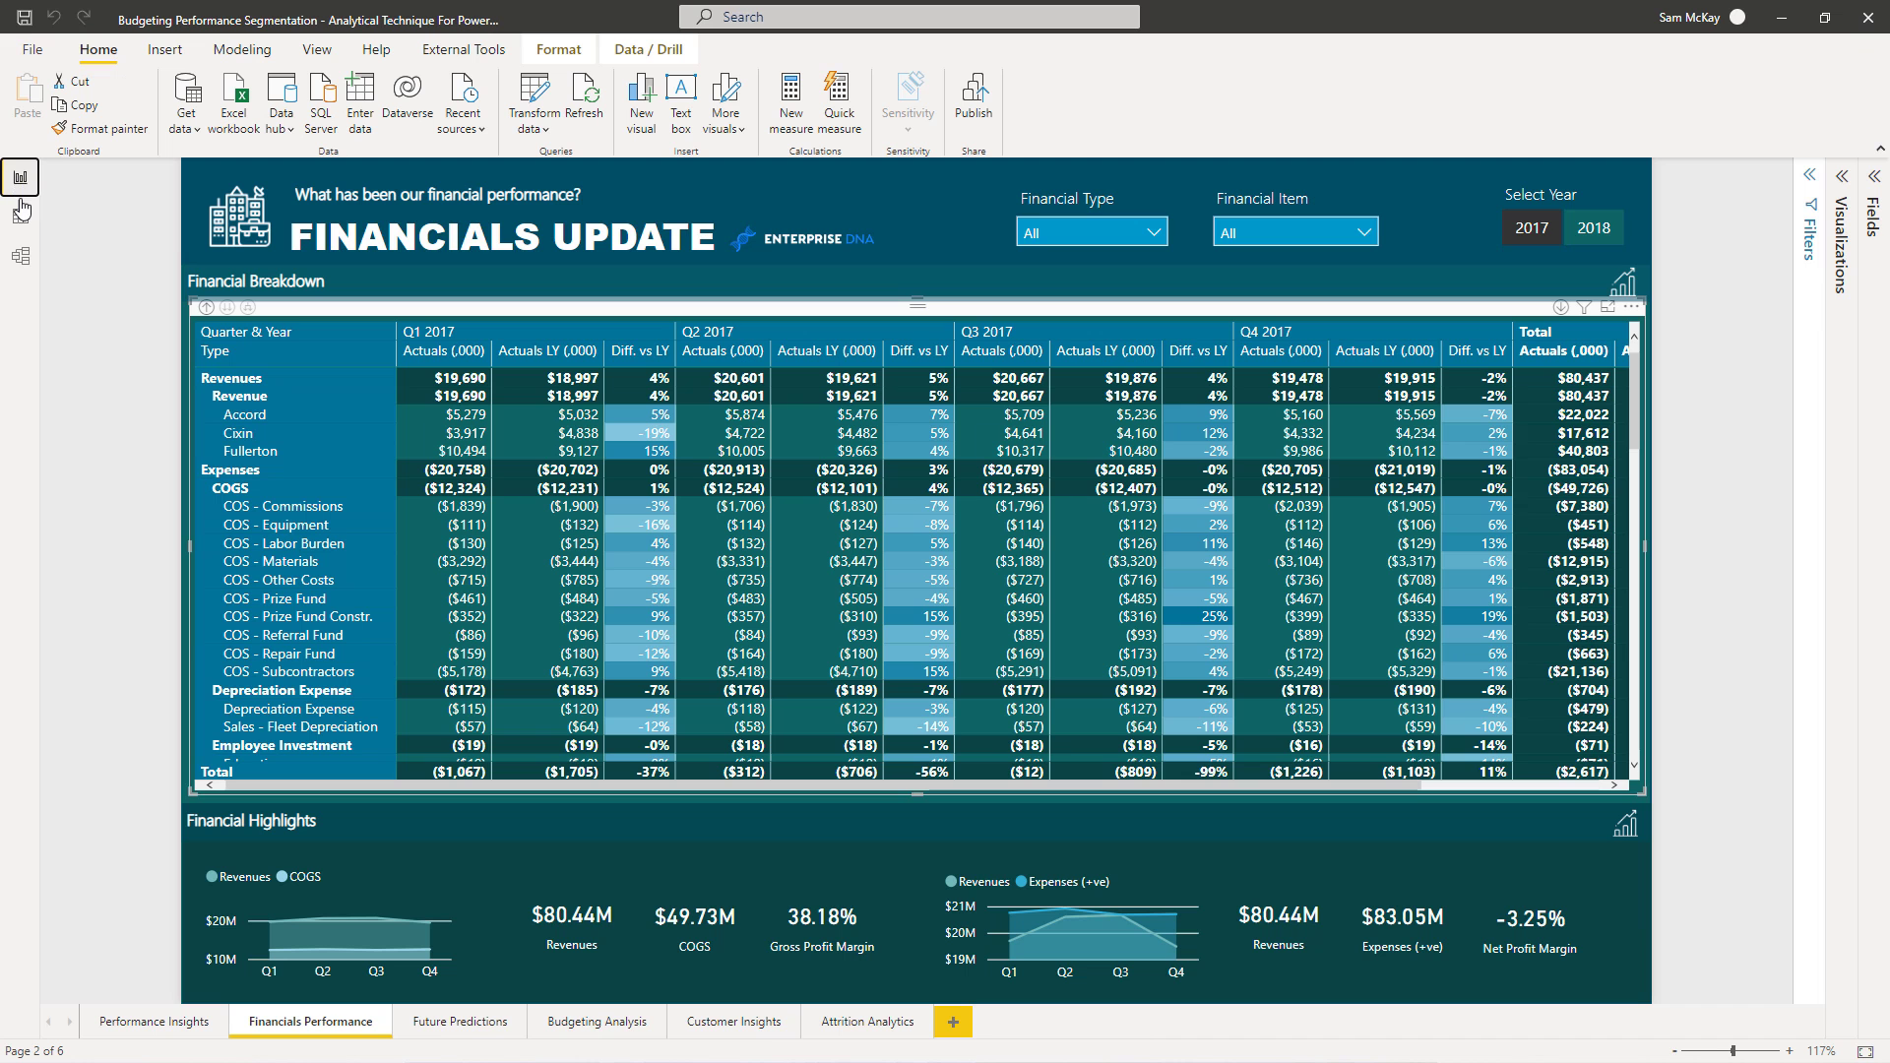
left_click(20, 218)
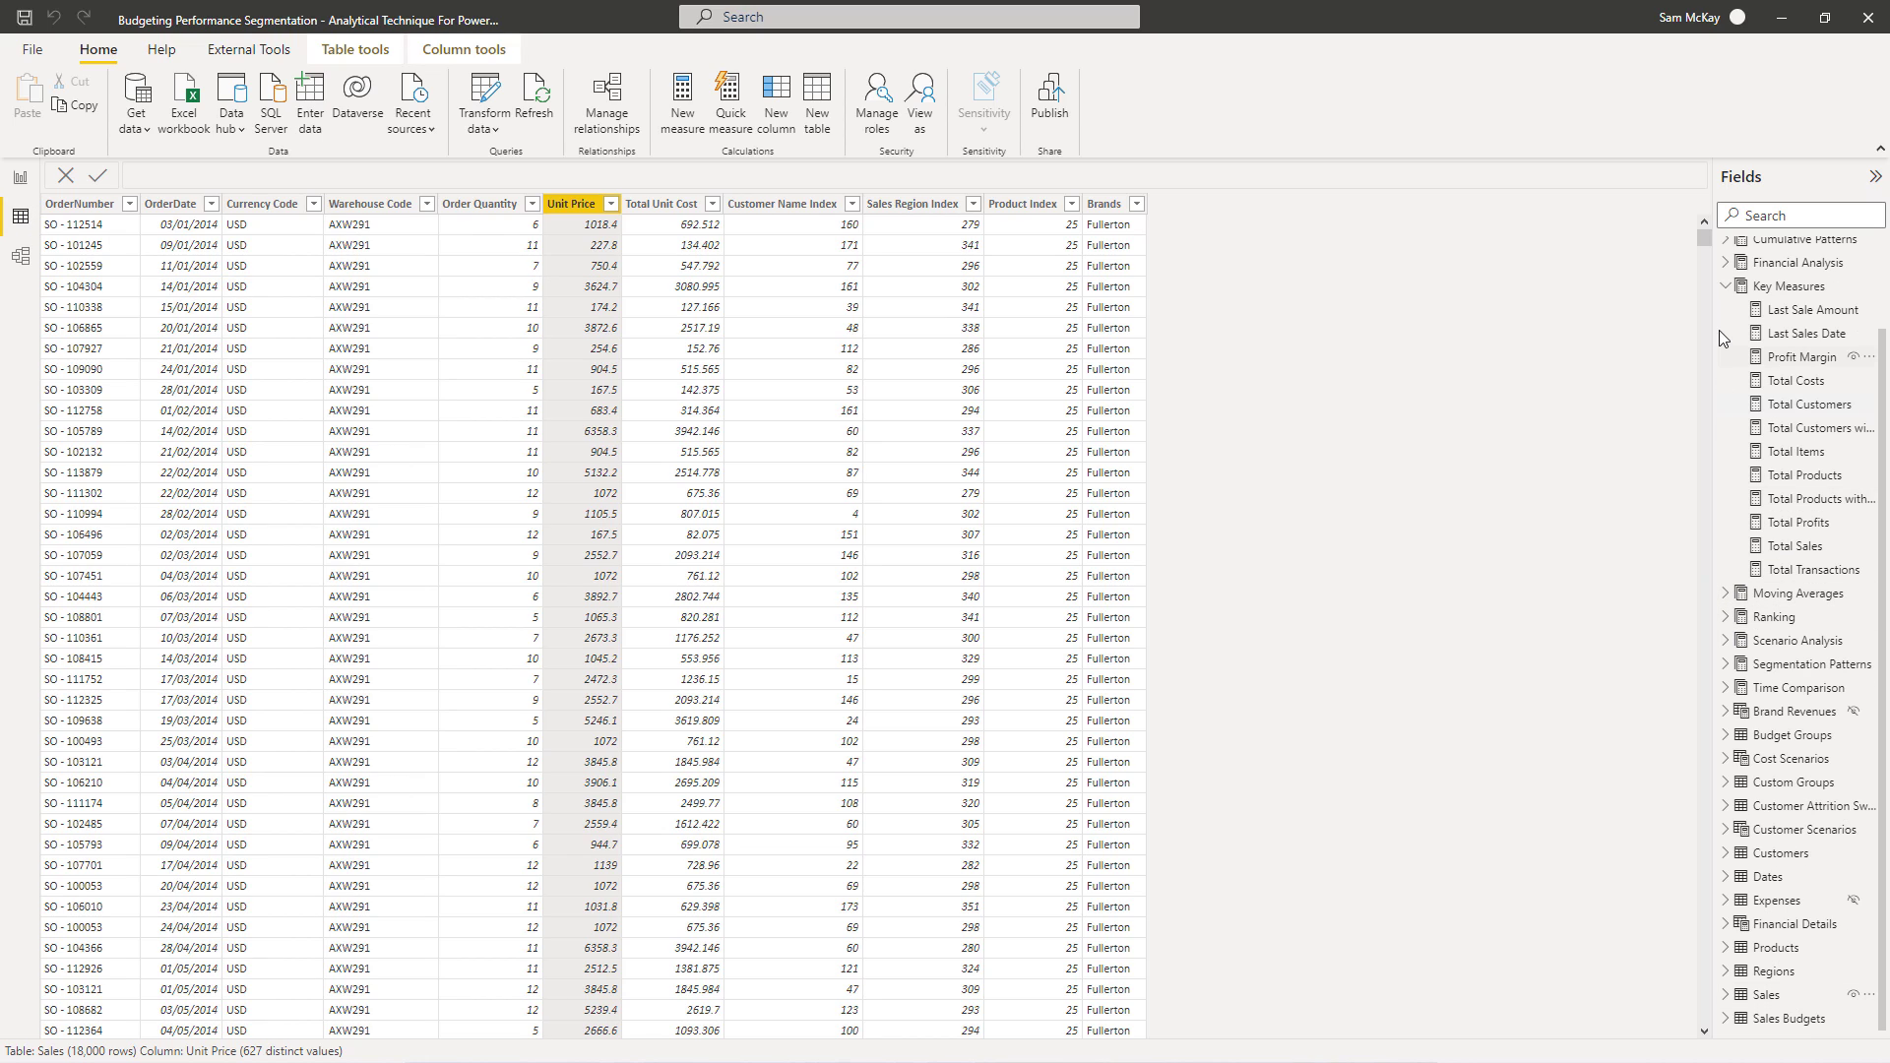
left_click(1726, 286)
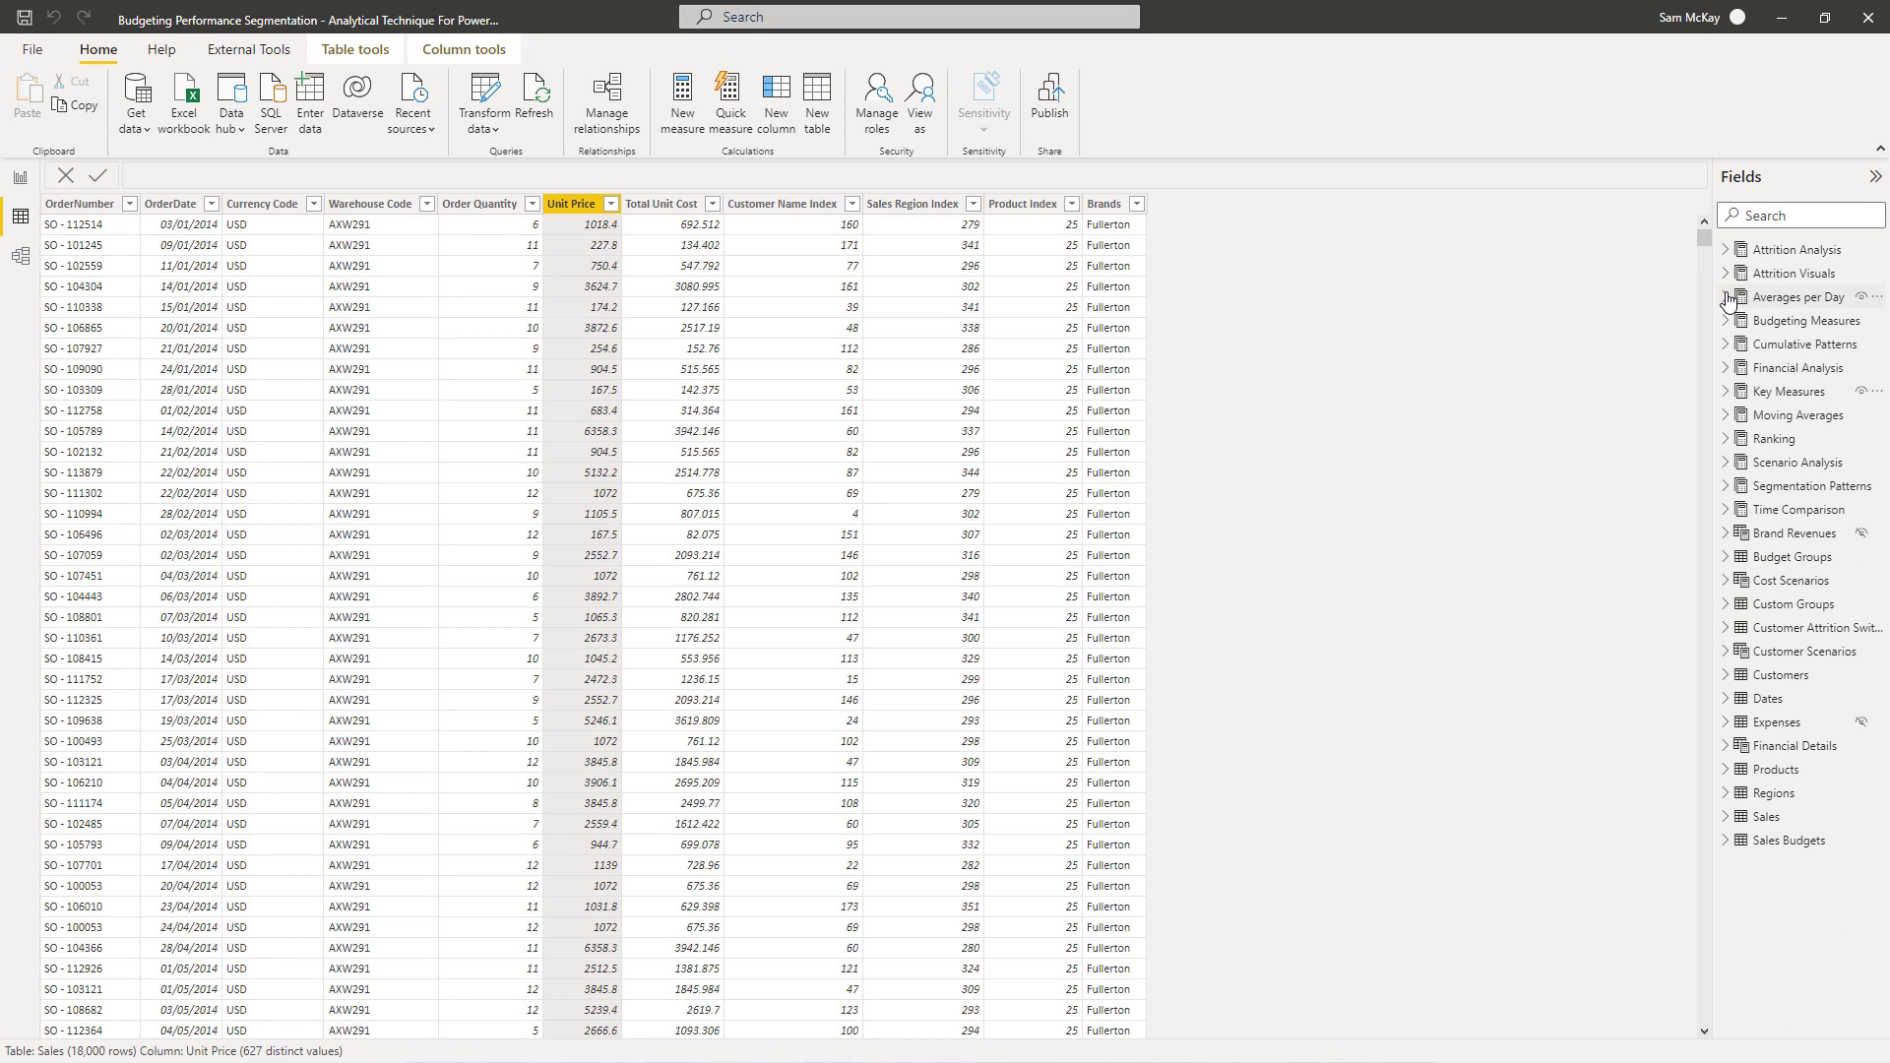
left_click(1737, 534)
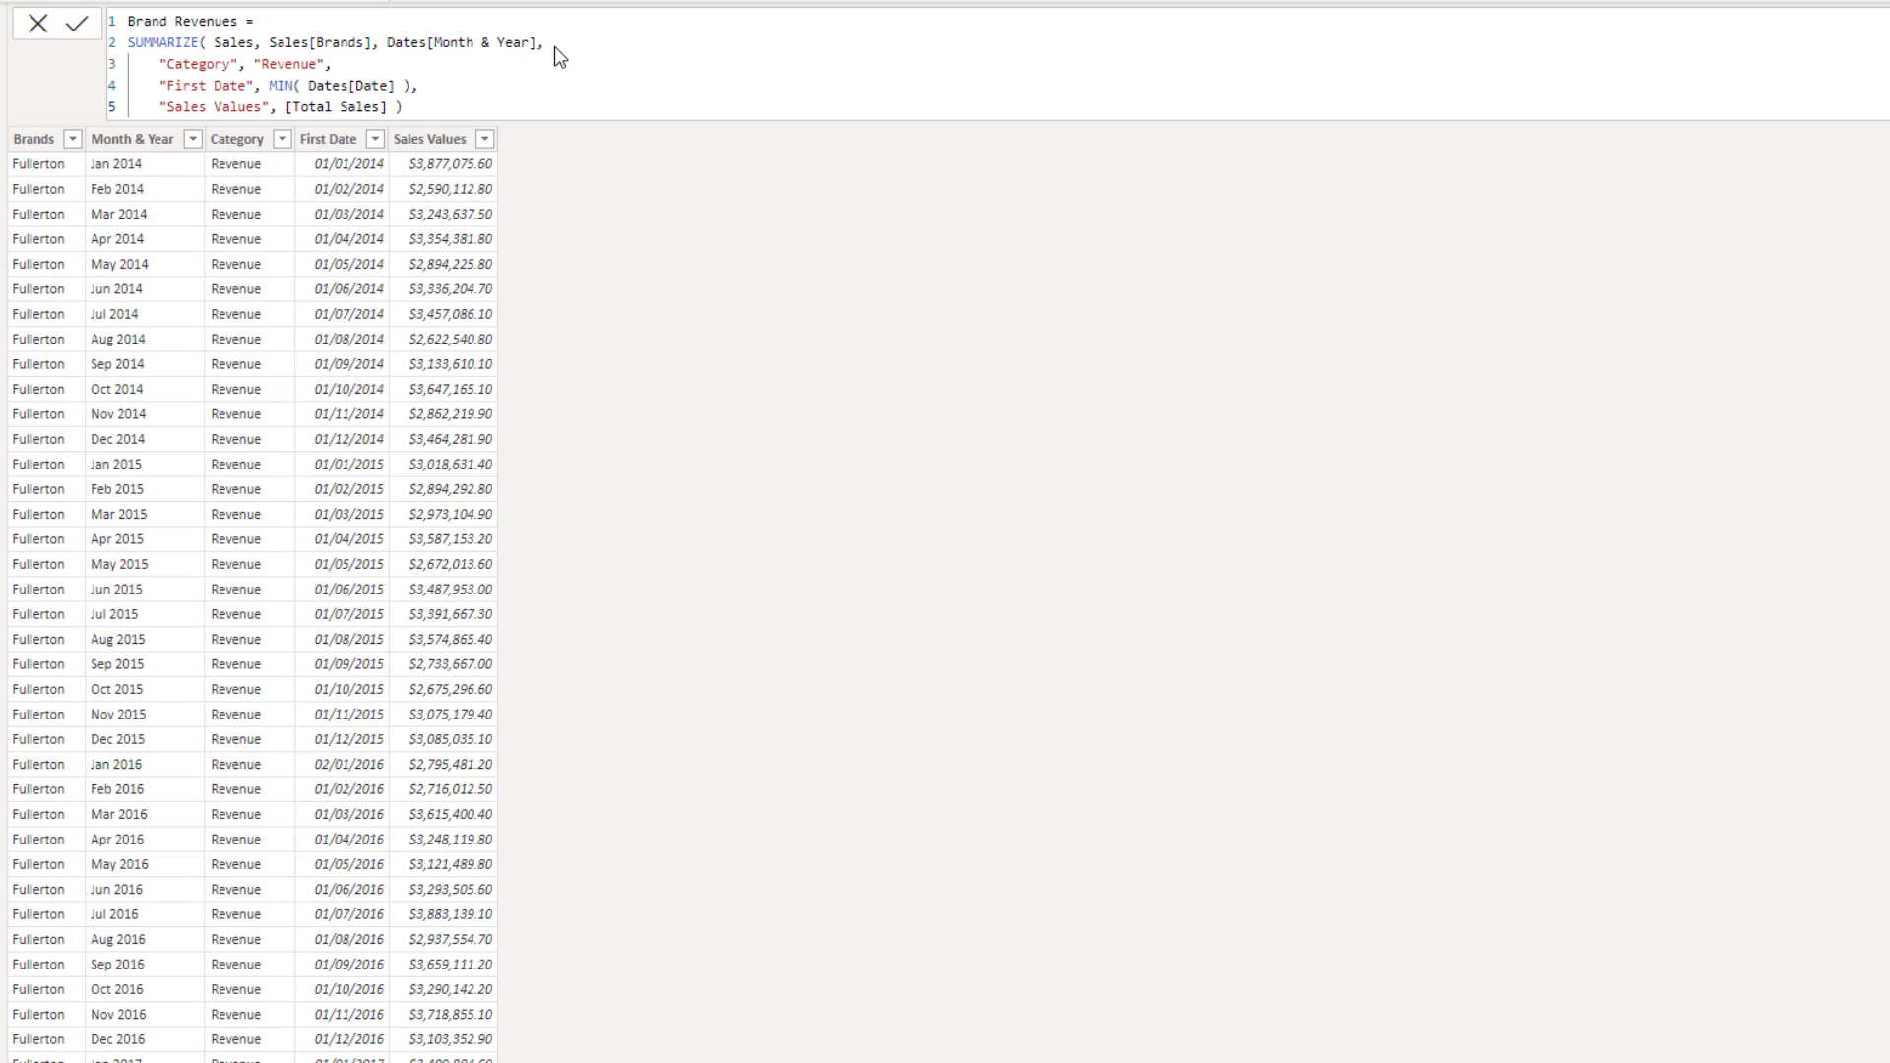
Review the Brand Revenues formula's SUMMARIZE grouping by Sales[Brands] and Dates[Month & Year] and its "Category", "Revenue" pair.
left_click_drag(546, 42, 128, 44)
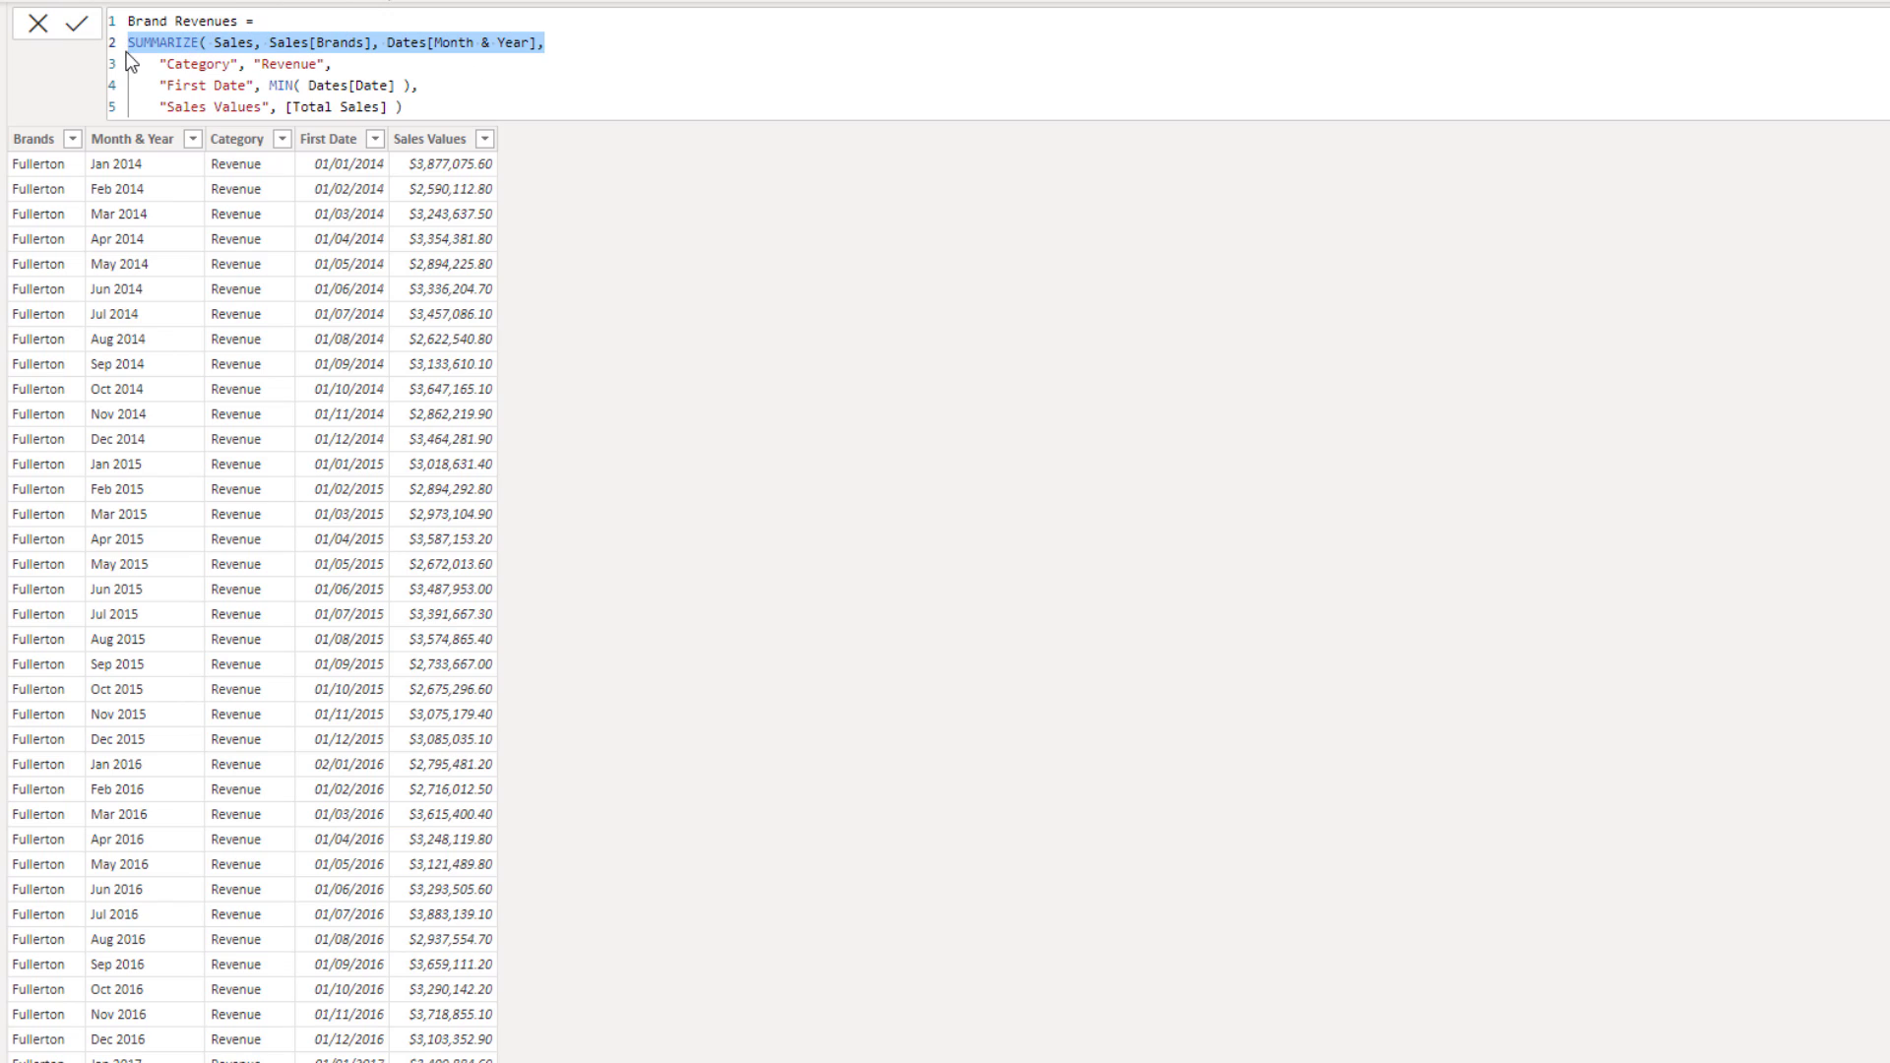
left_click_drag(270, 42, 380, 42)
left_click(544, 43)
left_click_drag(544, 42, 160, 64)
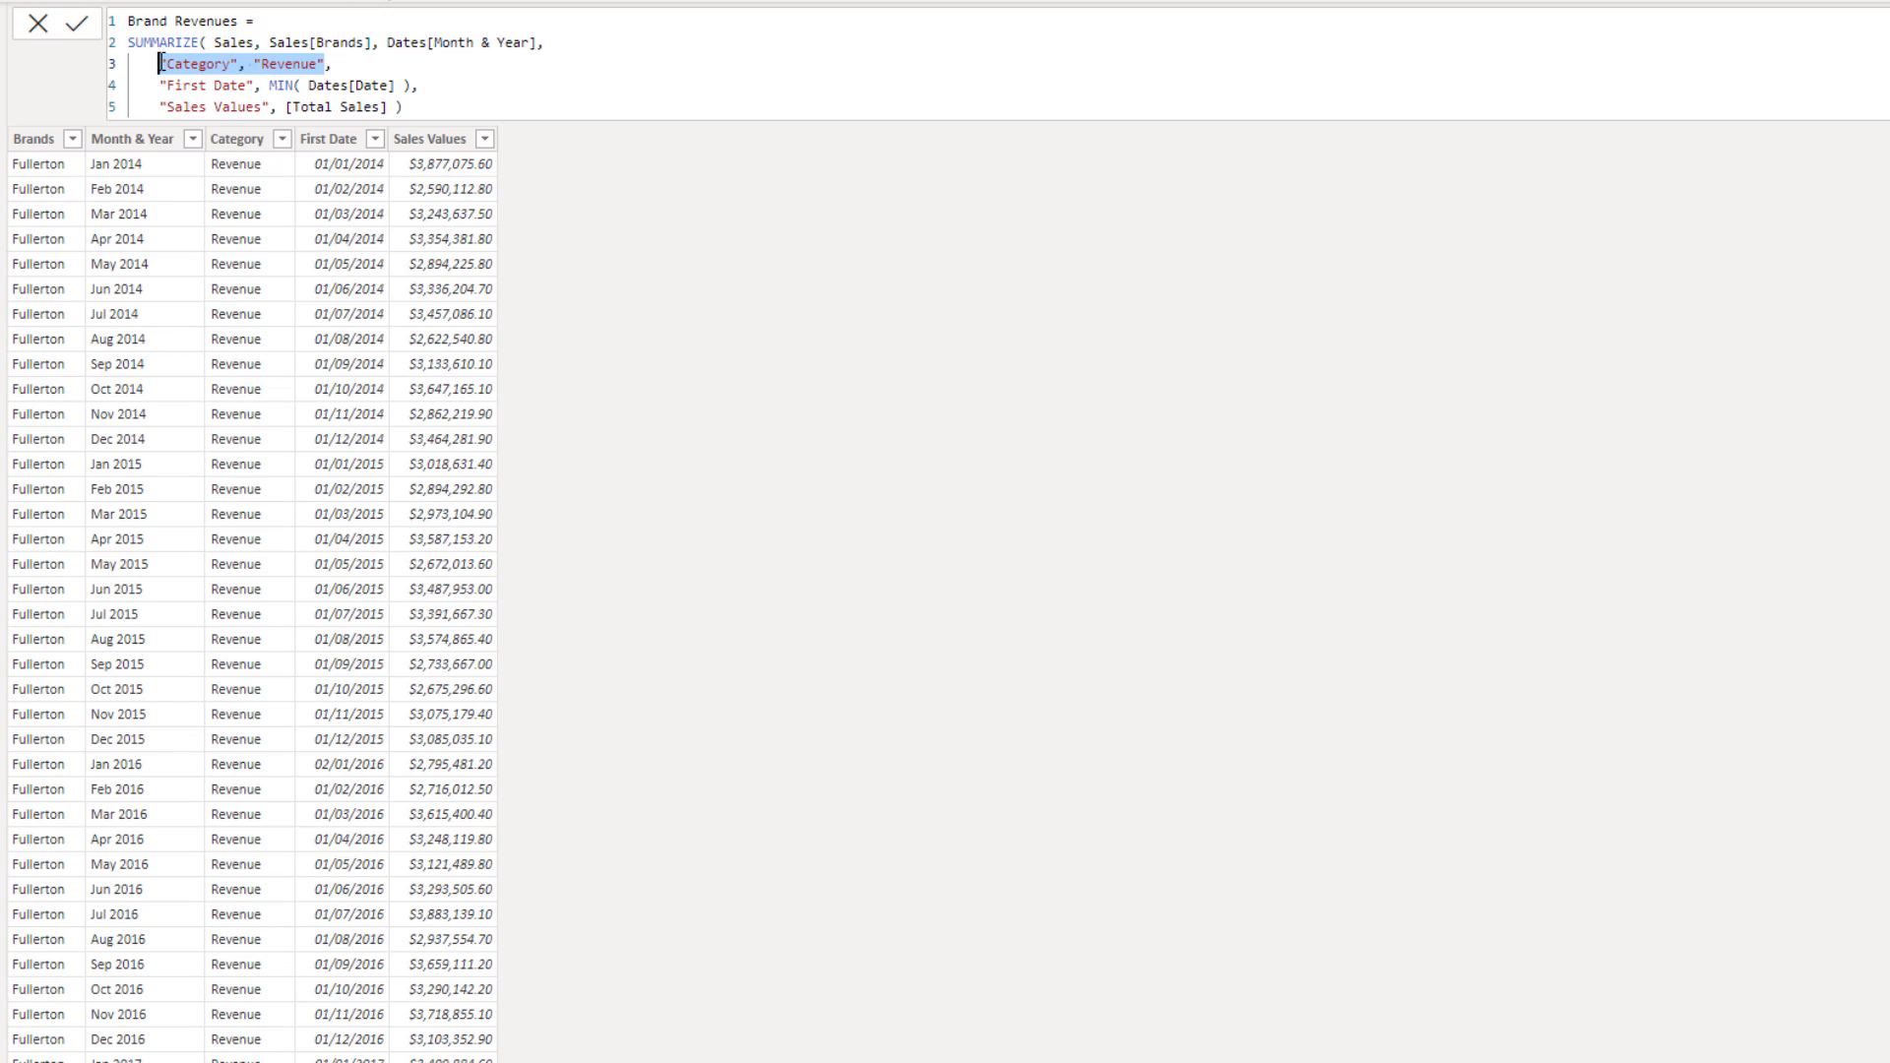
Review the "First Date" expression with its resulting column and the "Sales Values" expression using [Total Sales] in the formula.
left_click(419, 89)
key("shift+Home")
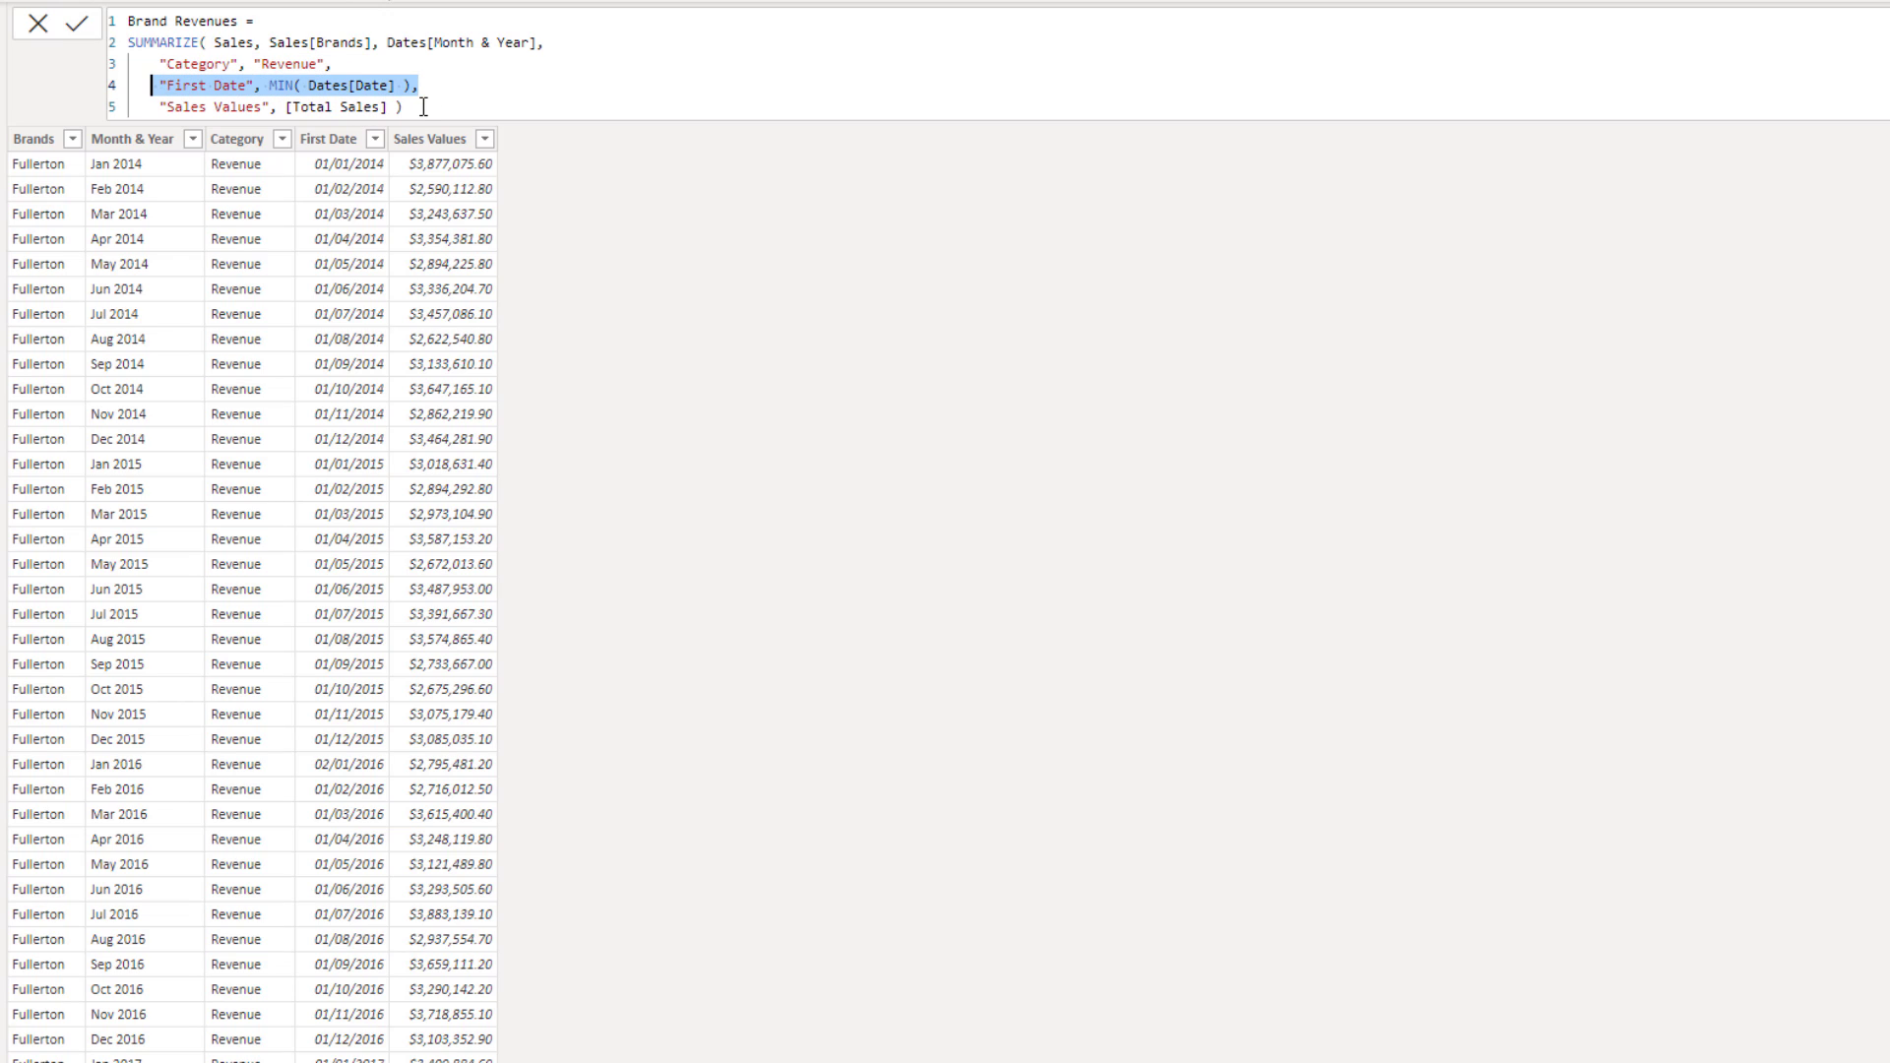
left_click(342, 148)
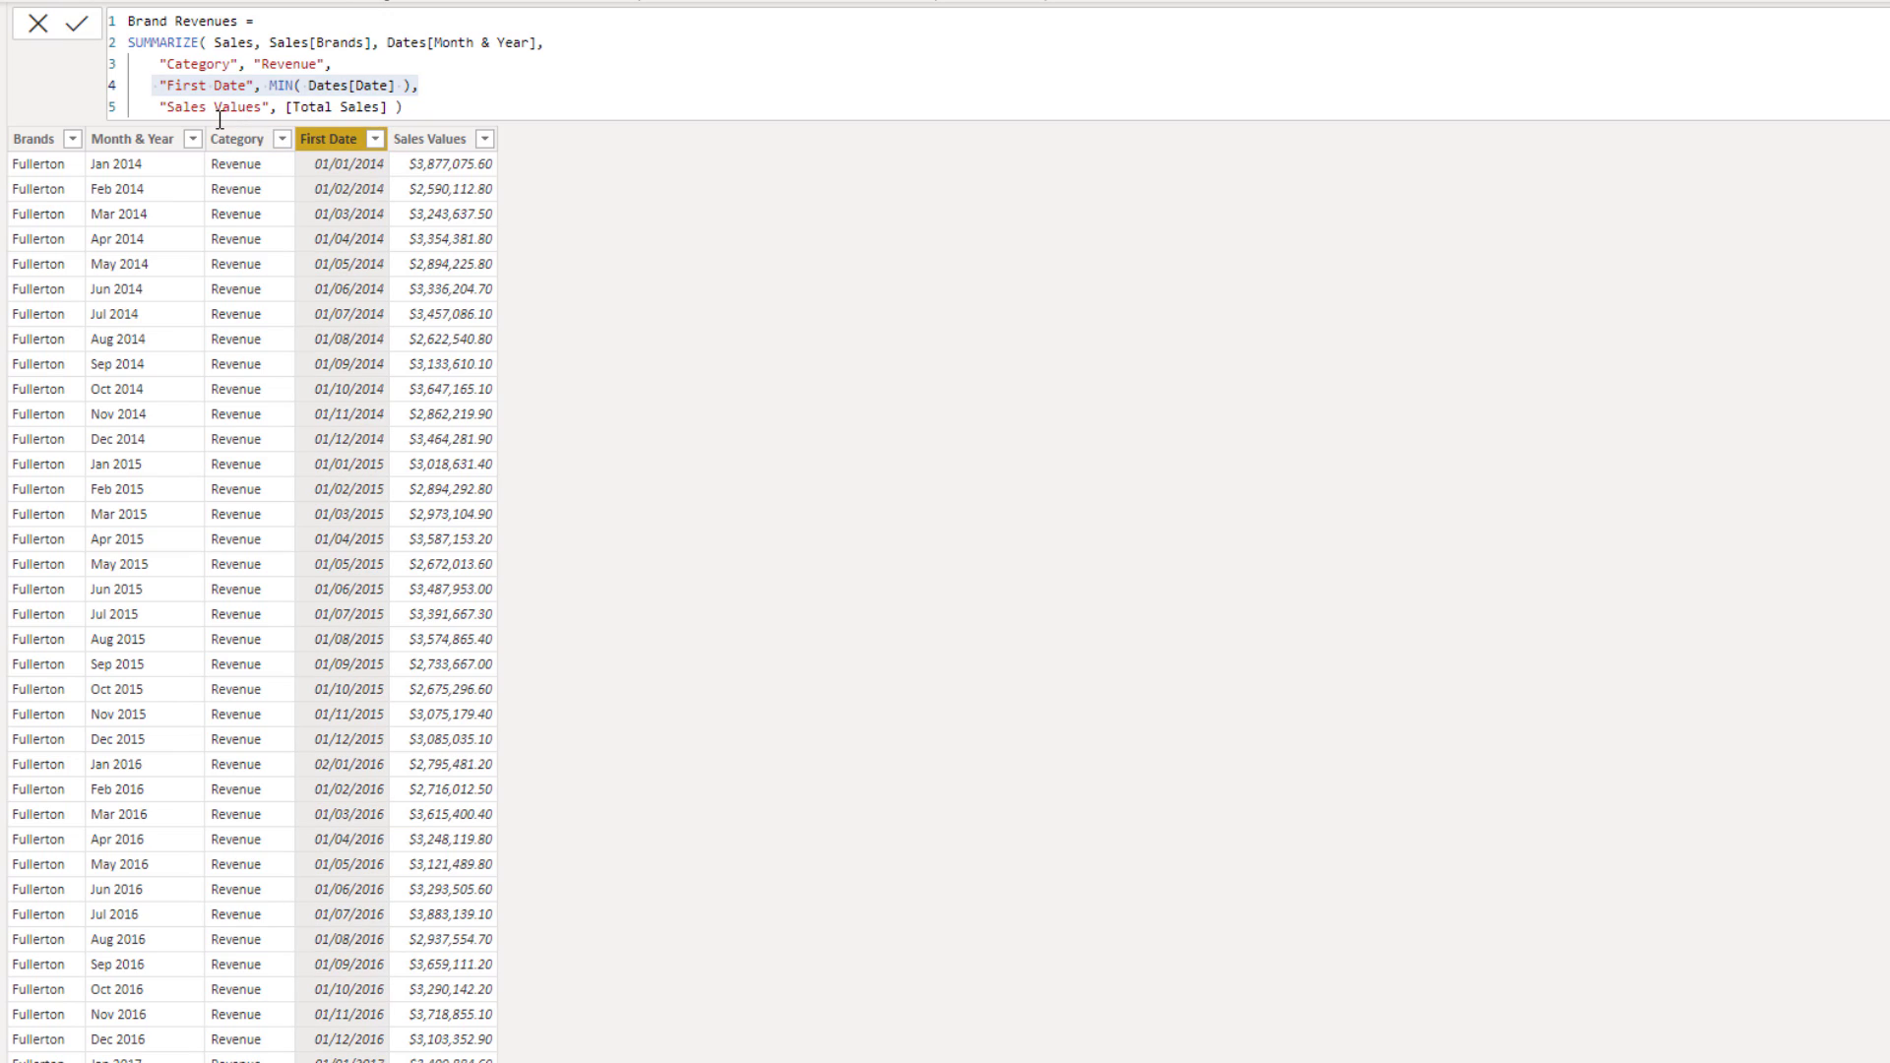
left_click_drag(403, 107, 161, 106)
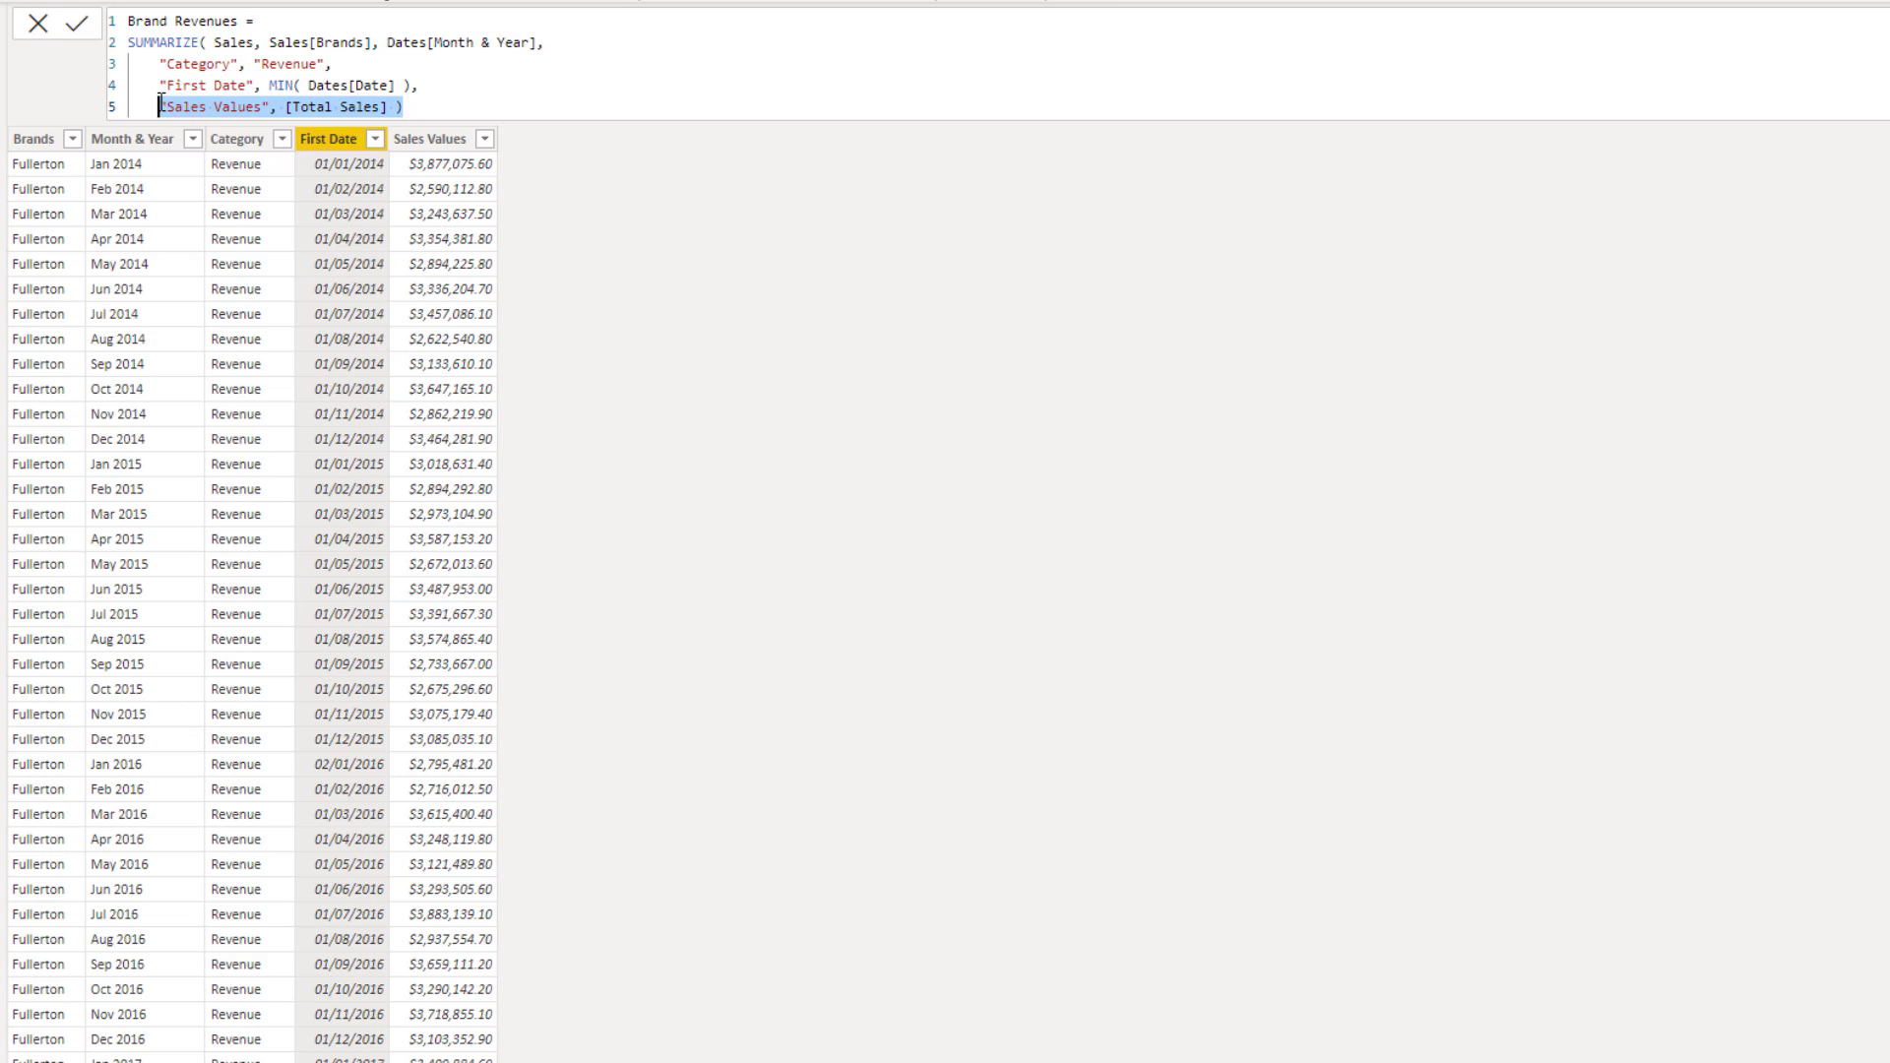
left_click(394, 108)
left_click_drag(395, 108, 292, 106)
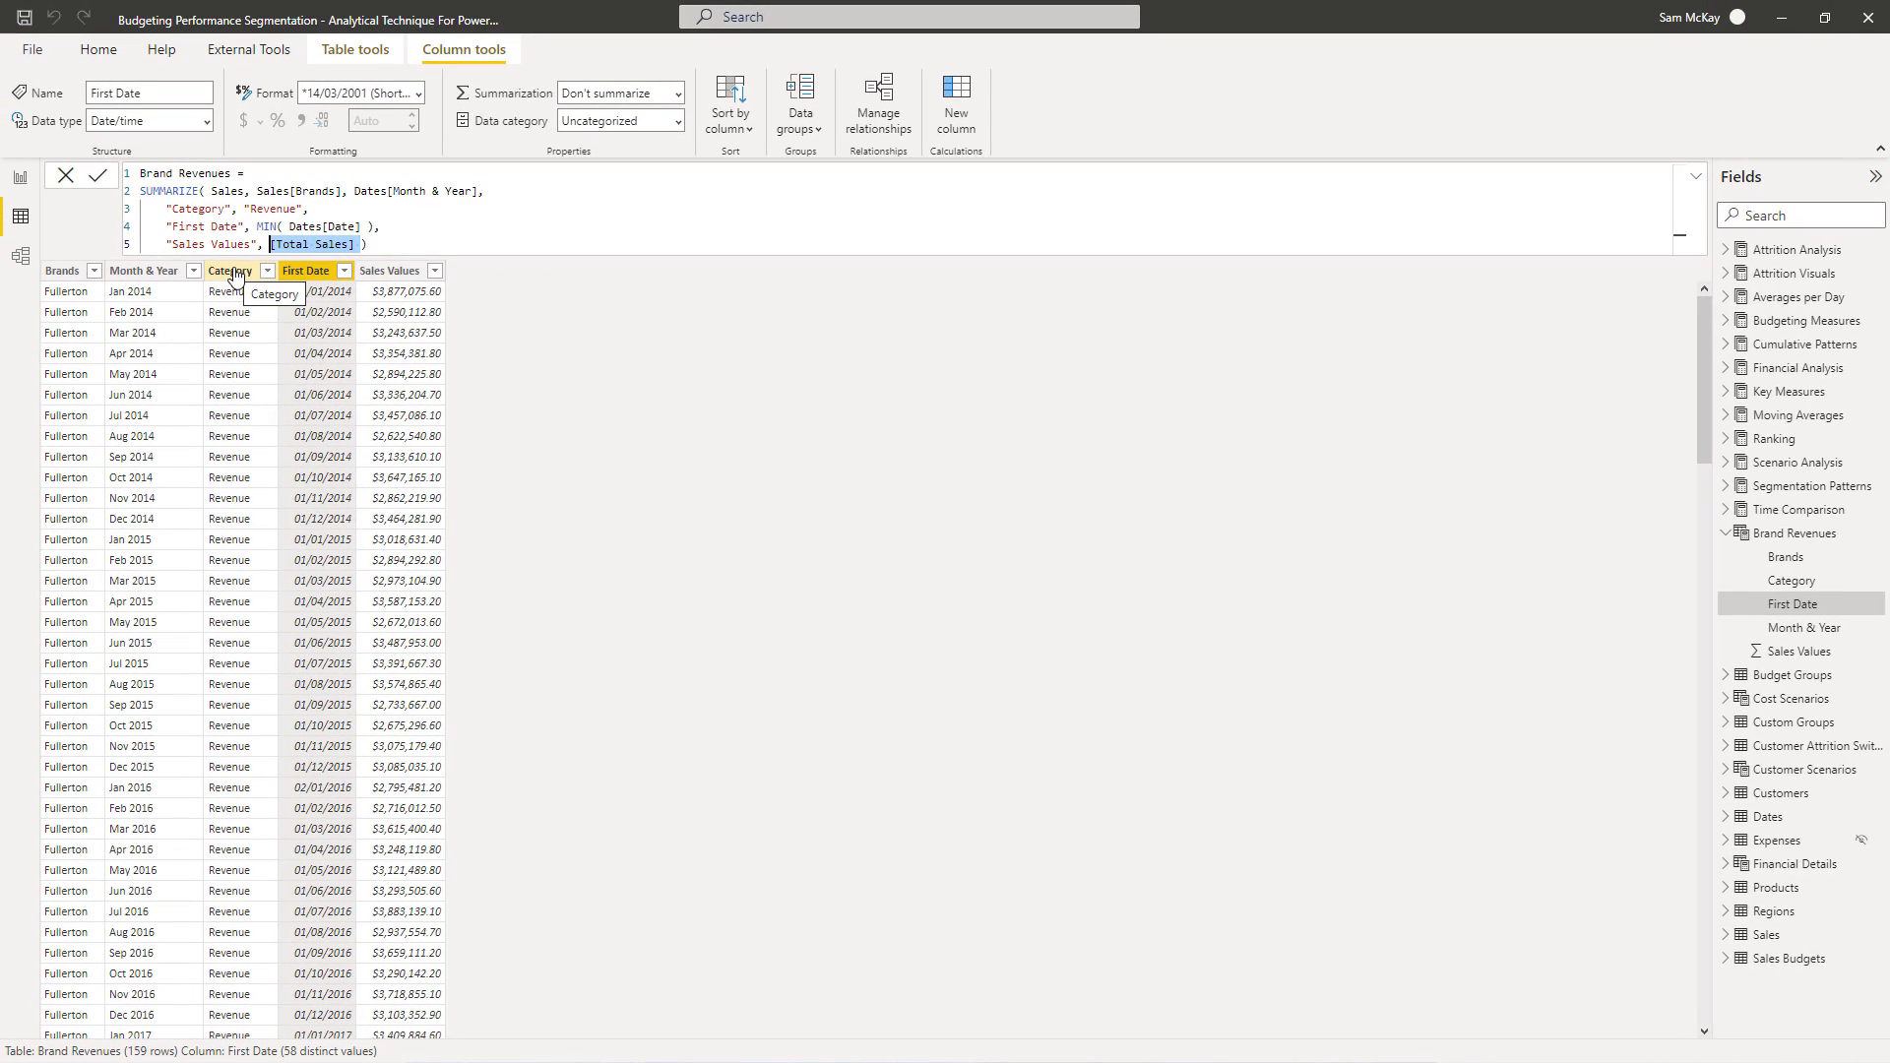
Check the Financials Update matrix again, return to the Brand Revenues data and collapse that table's field list.
left_click(20, 178)
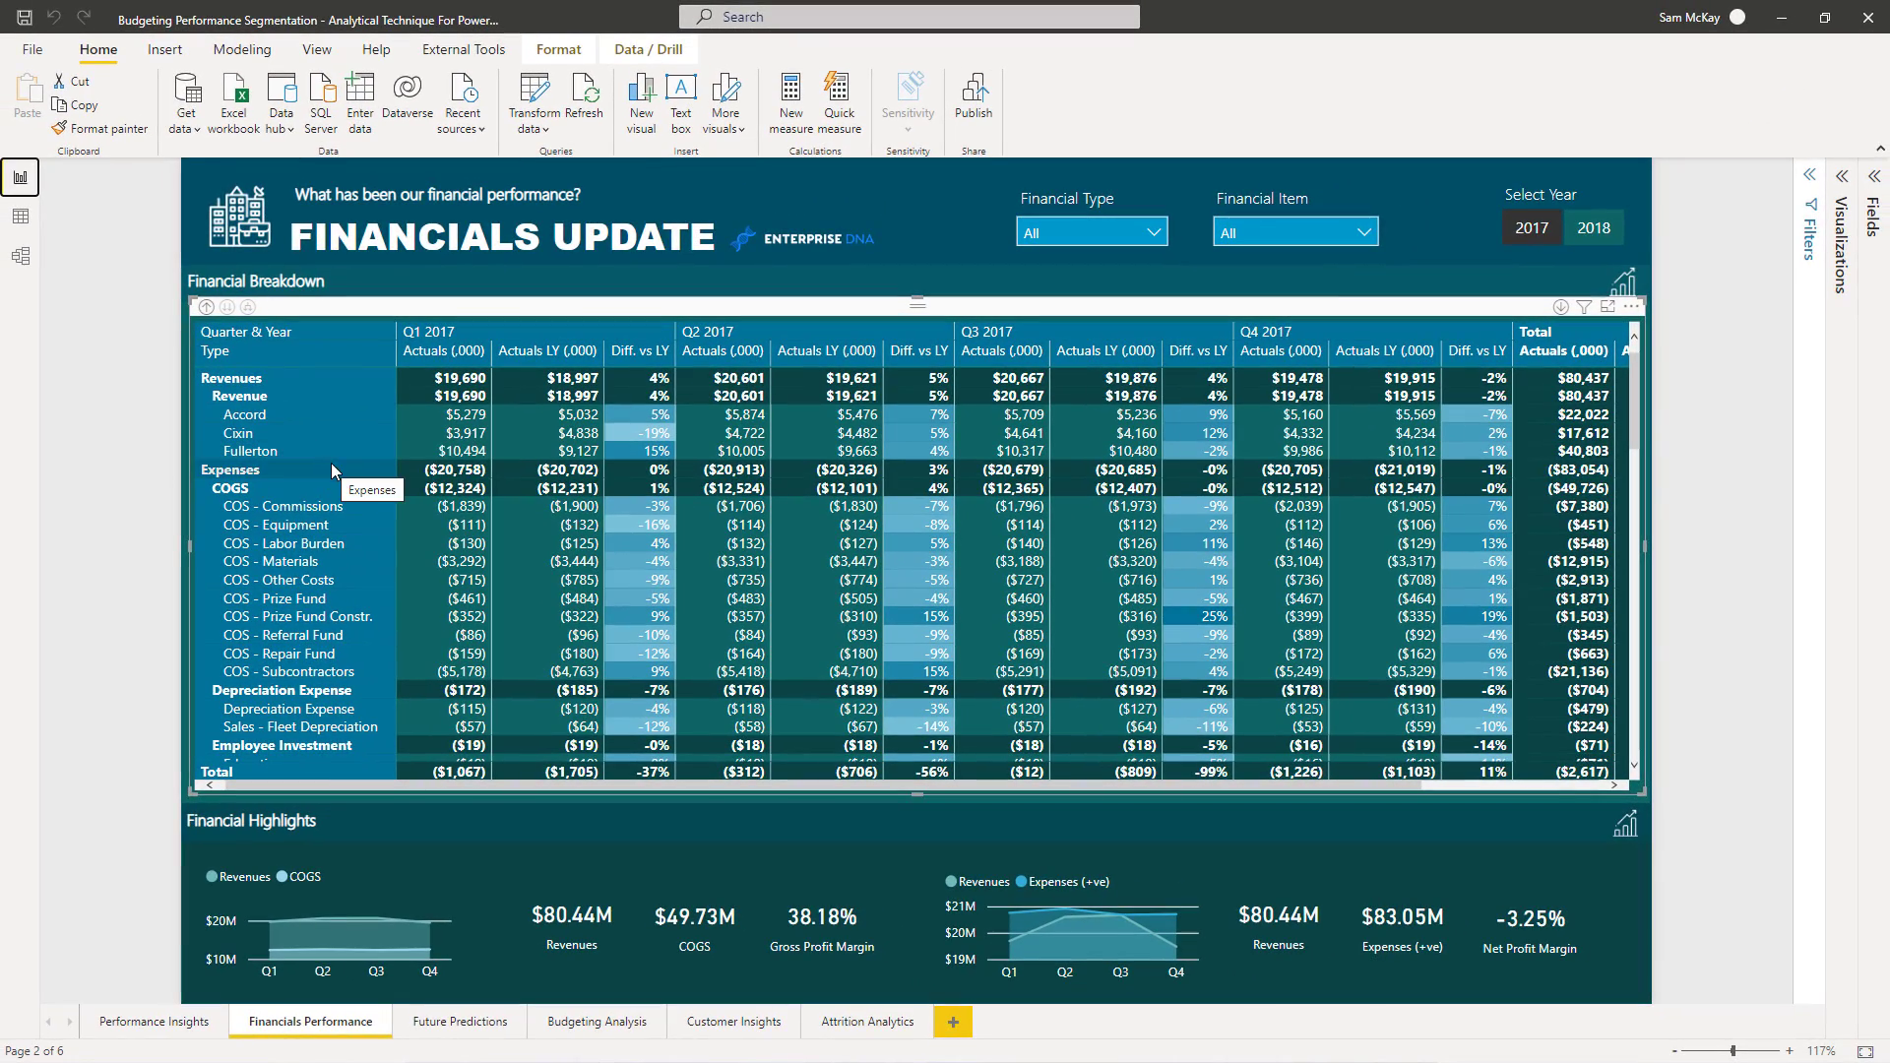
left_click(19, 219)
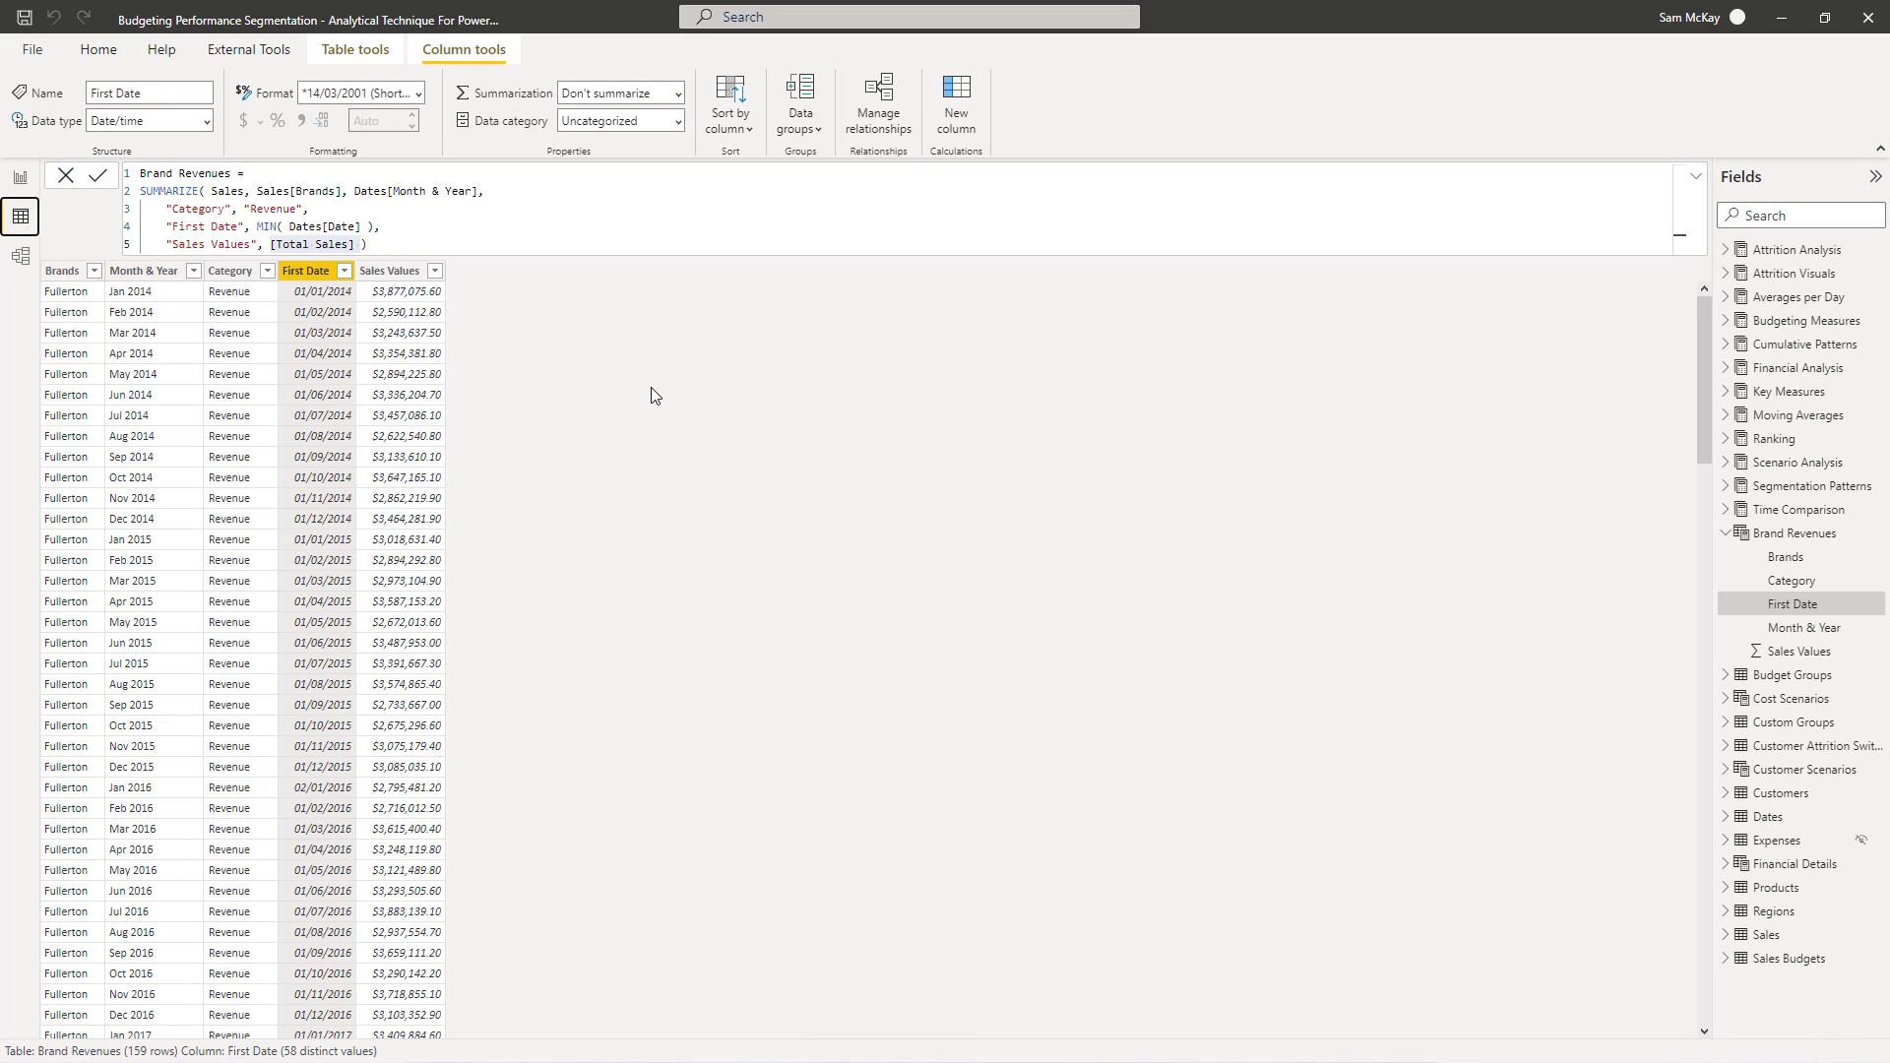
left_click(1725, 535)
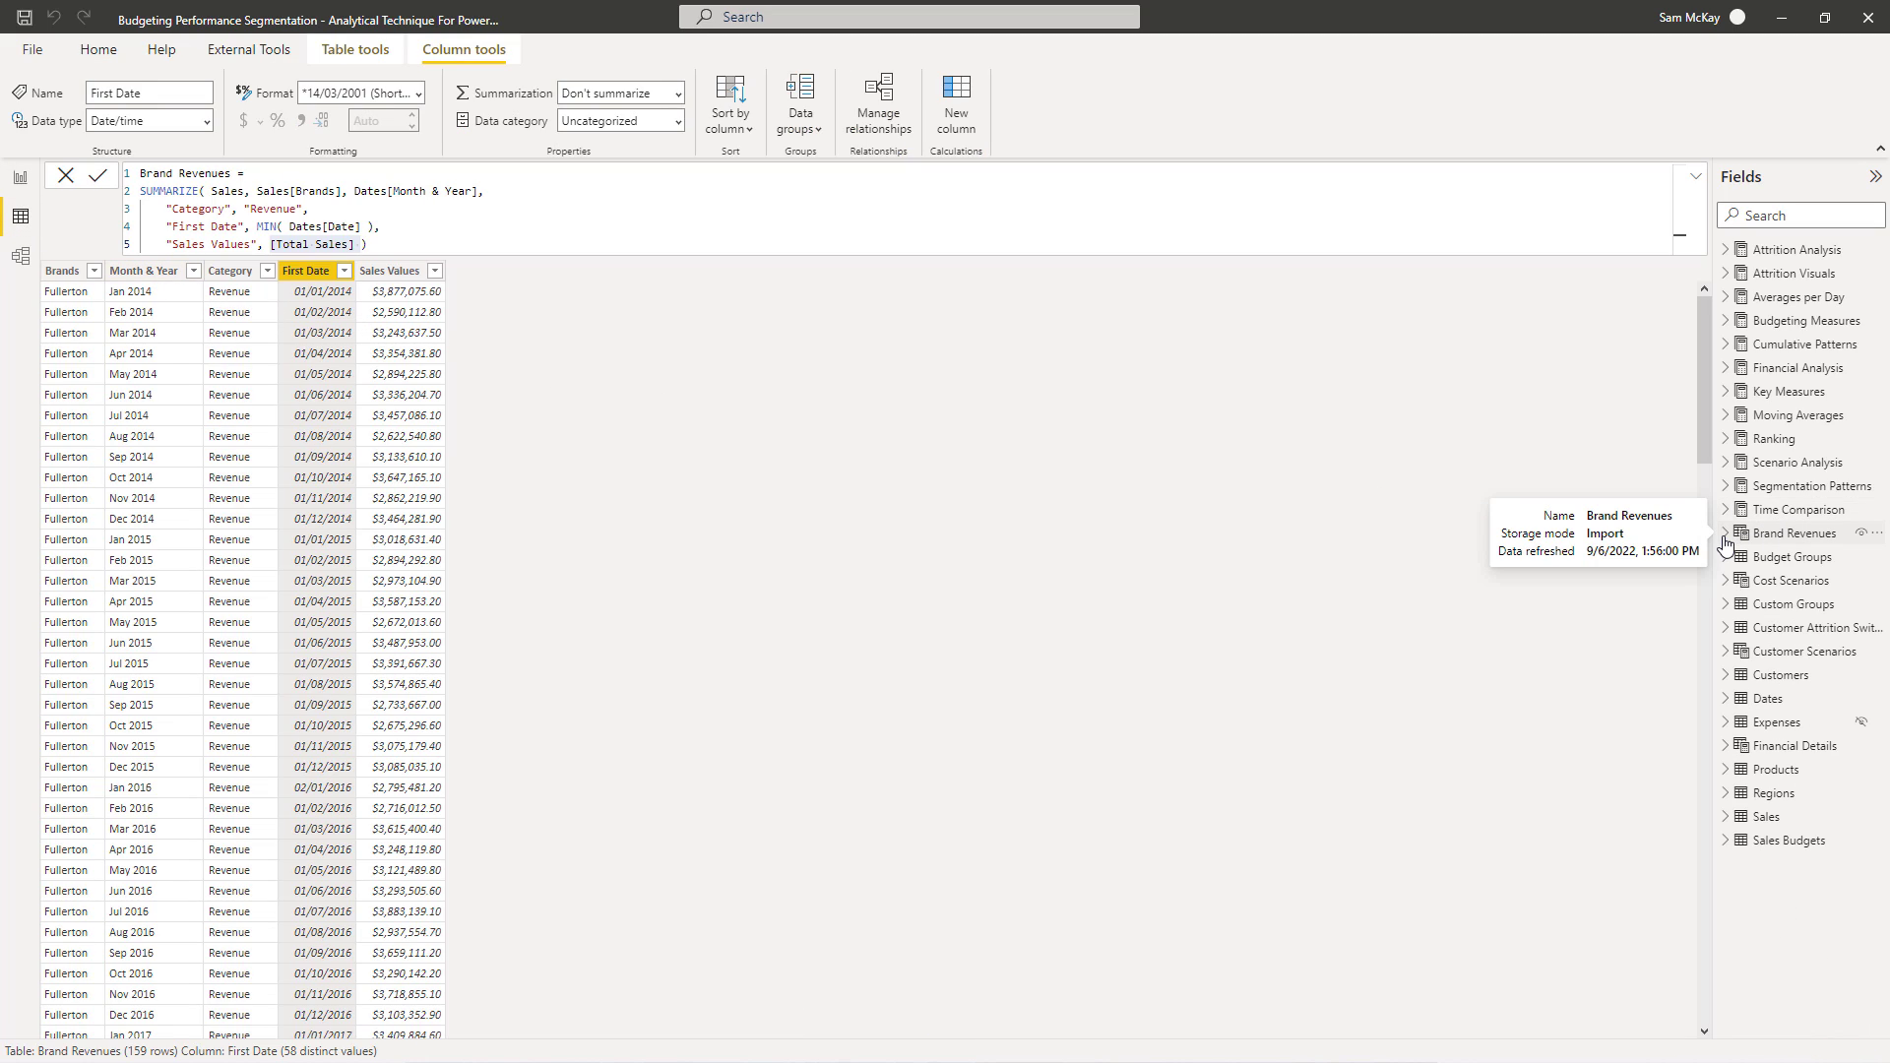
right_click(1828, 534)
key("Escape")
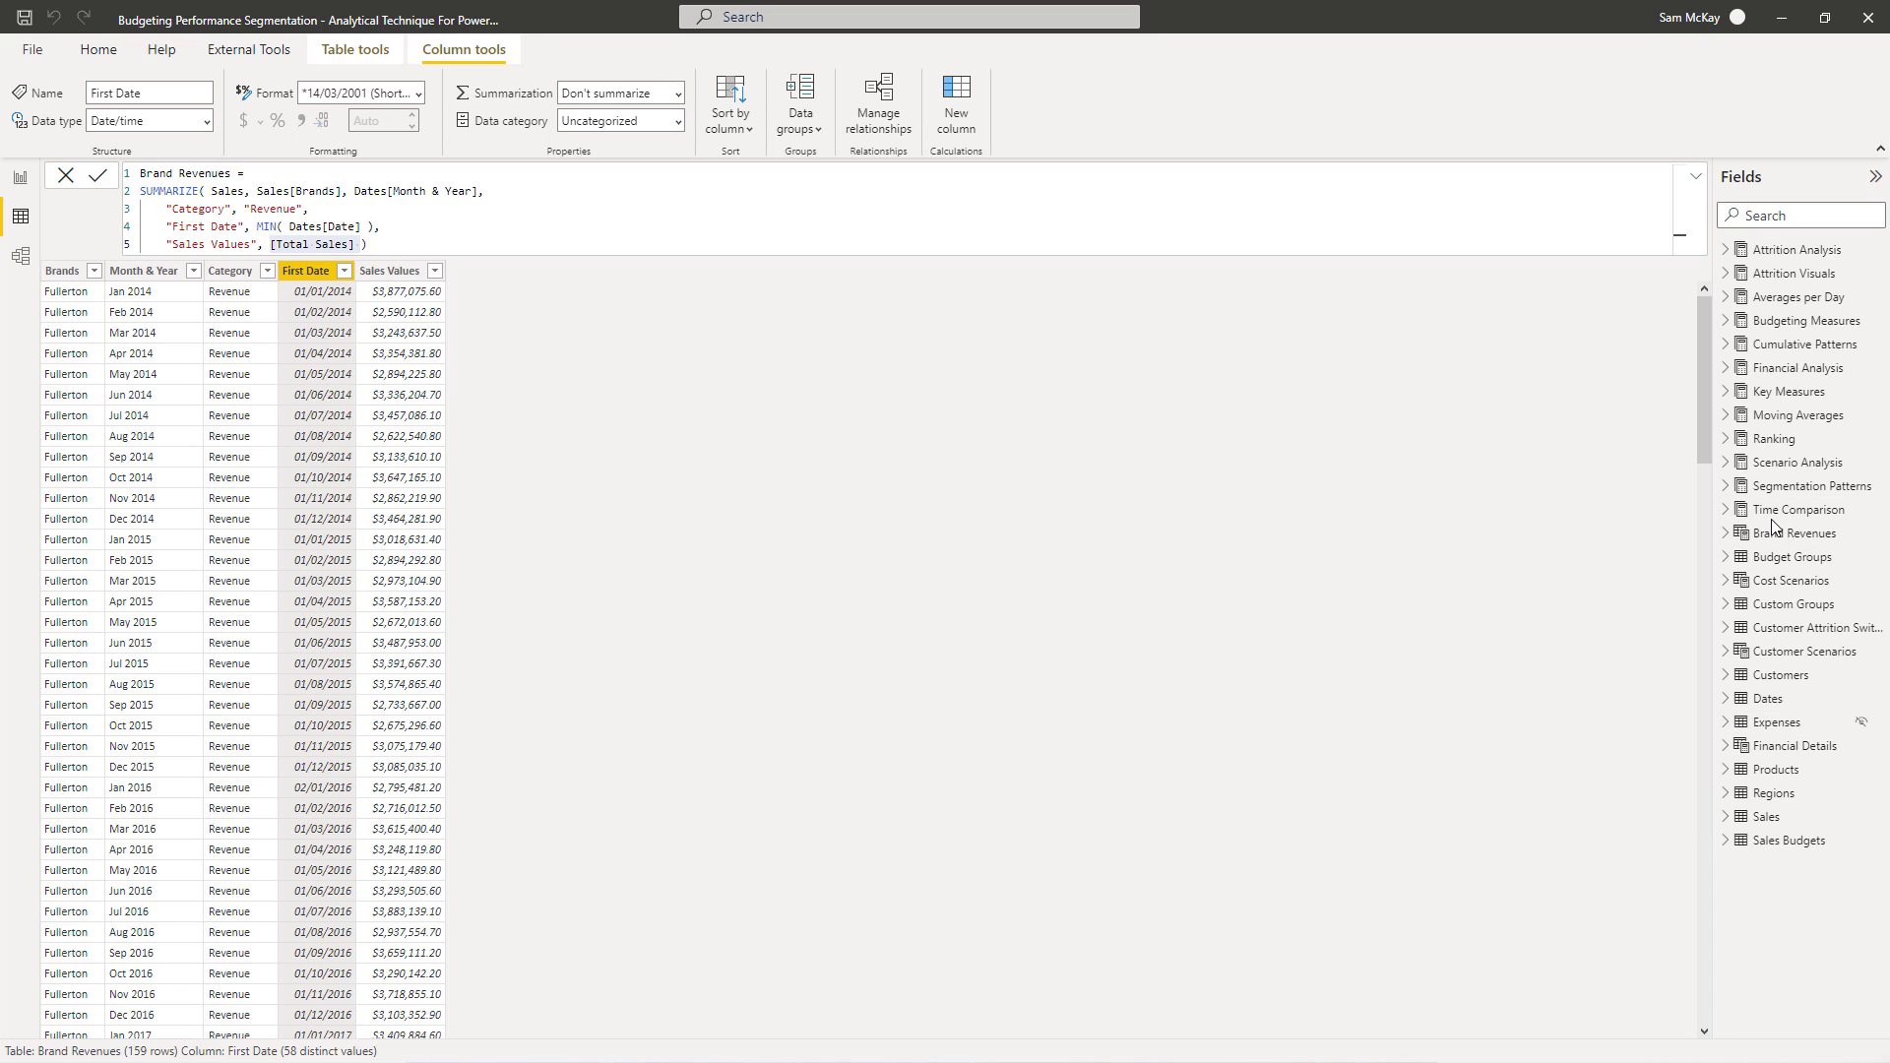
Check the Brand Revenues field list, collapse it, and open the Financial Details table with its fields expanded.
left_click(1730, 534)
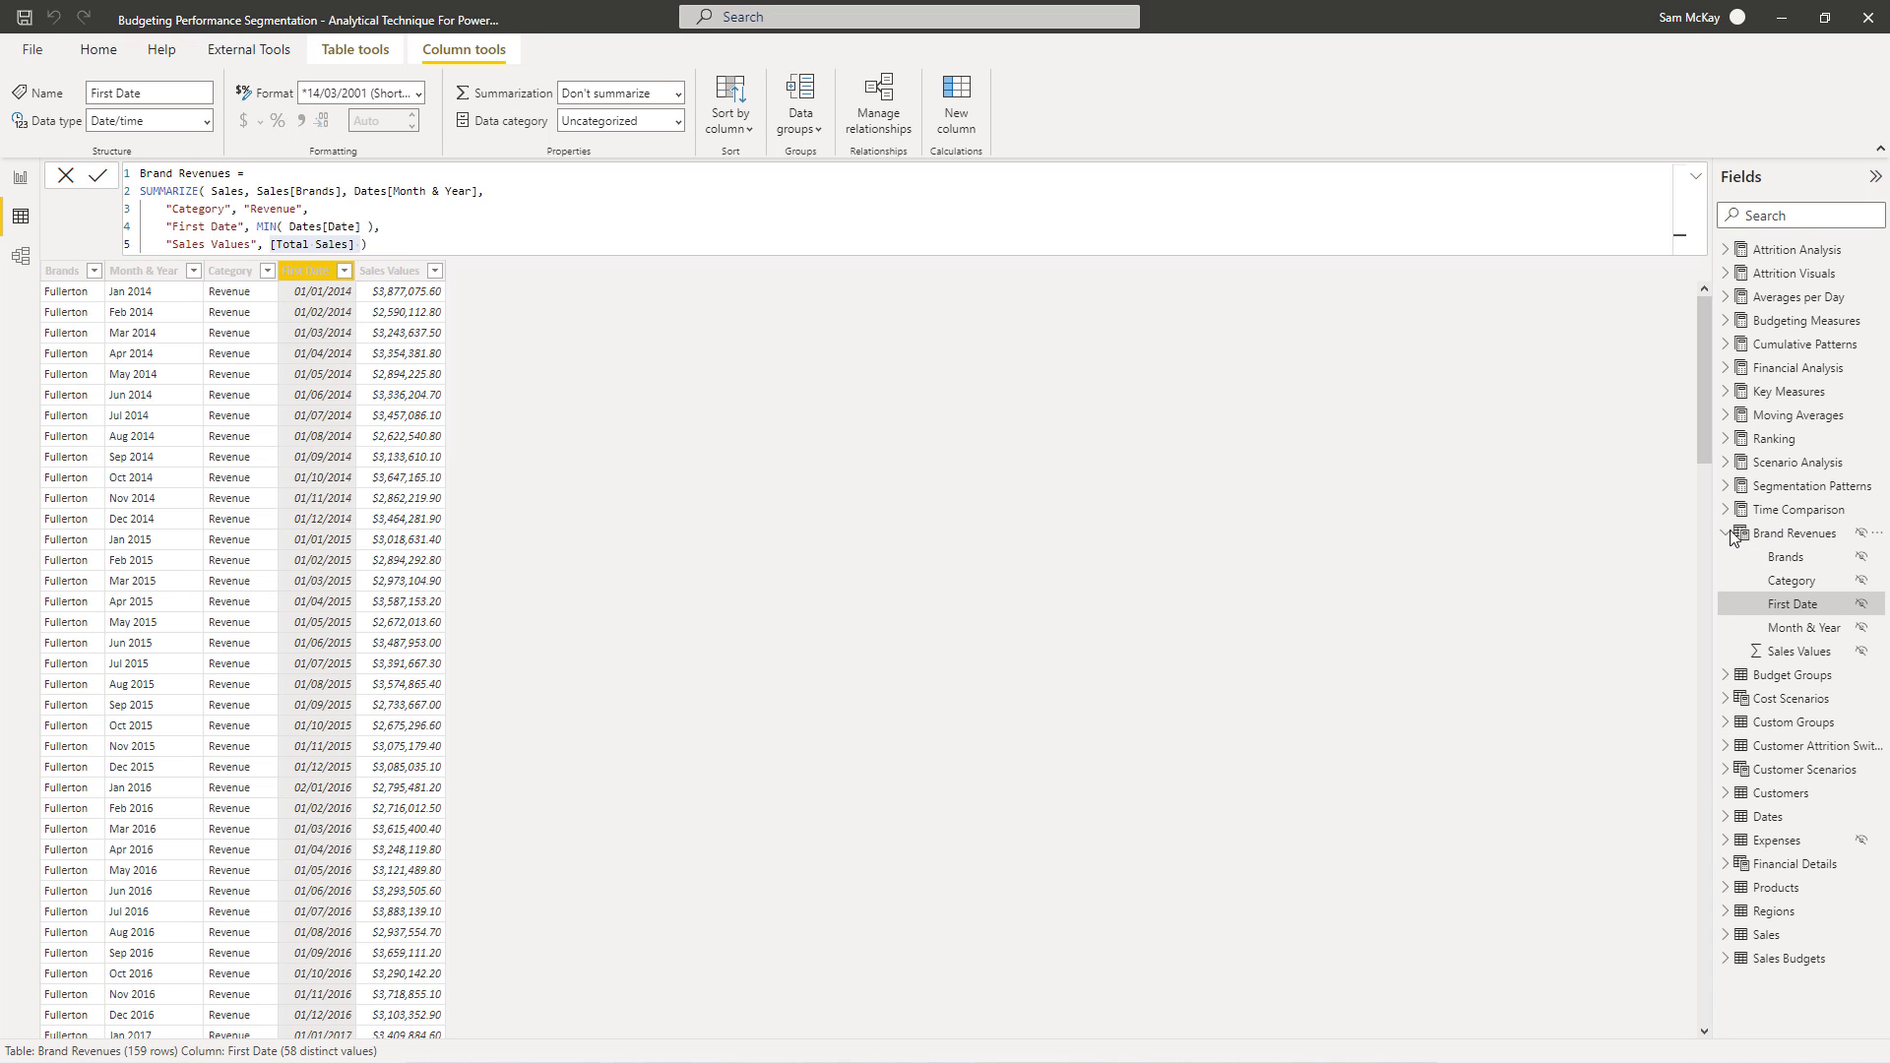
left_click(1726, 535)
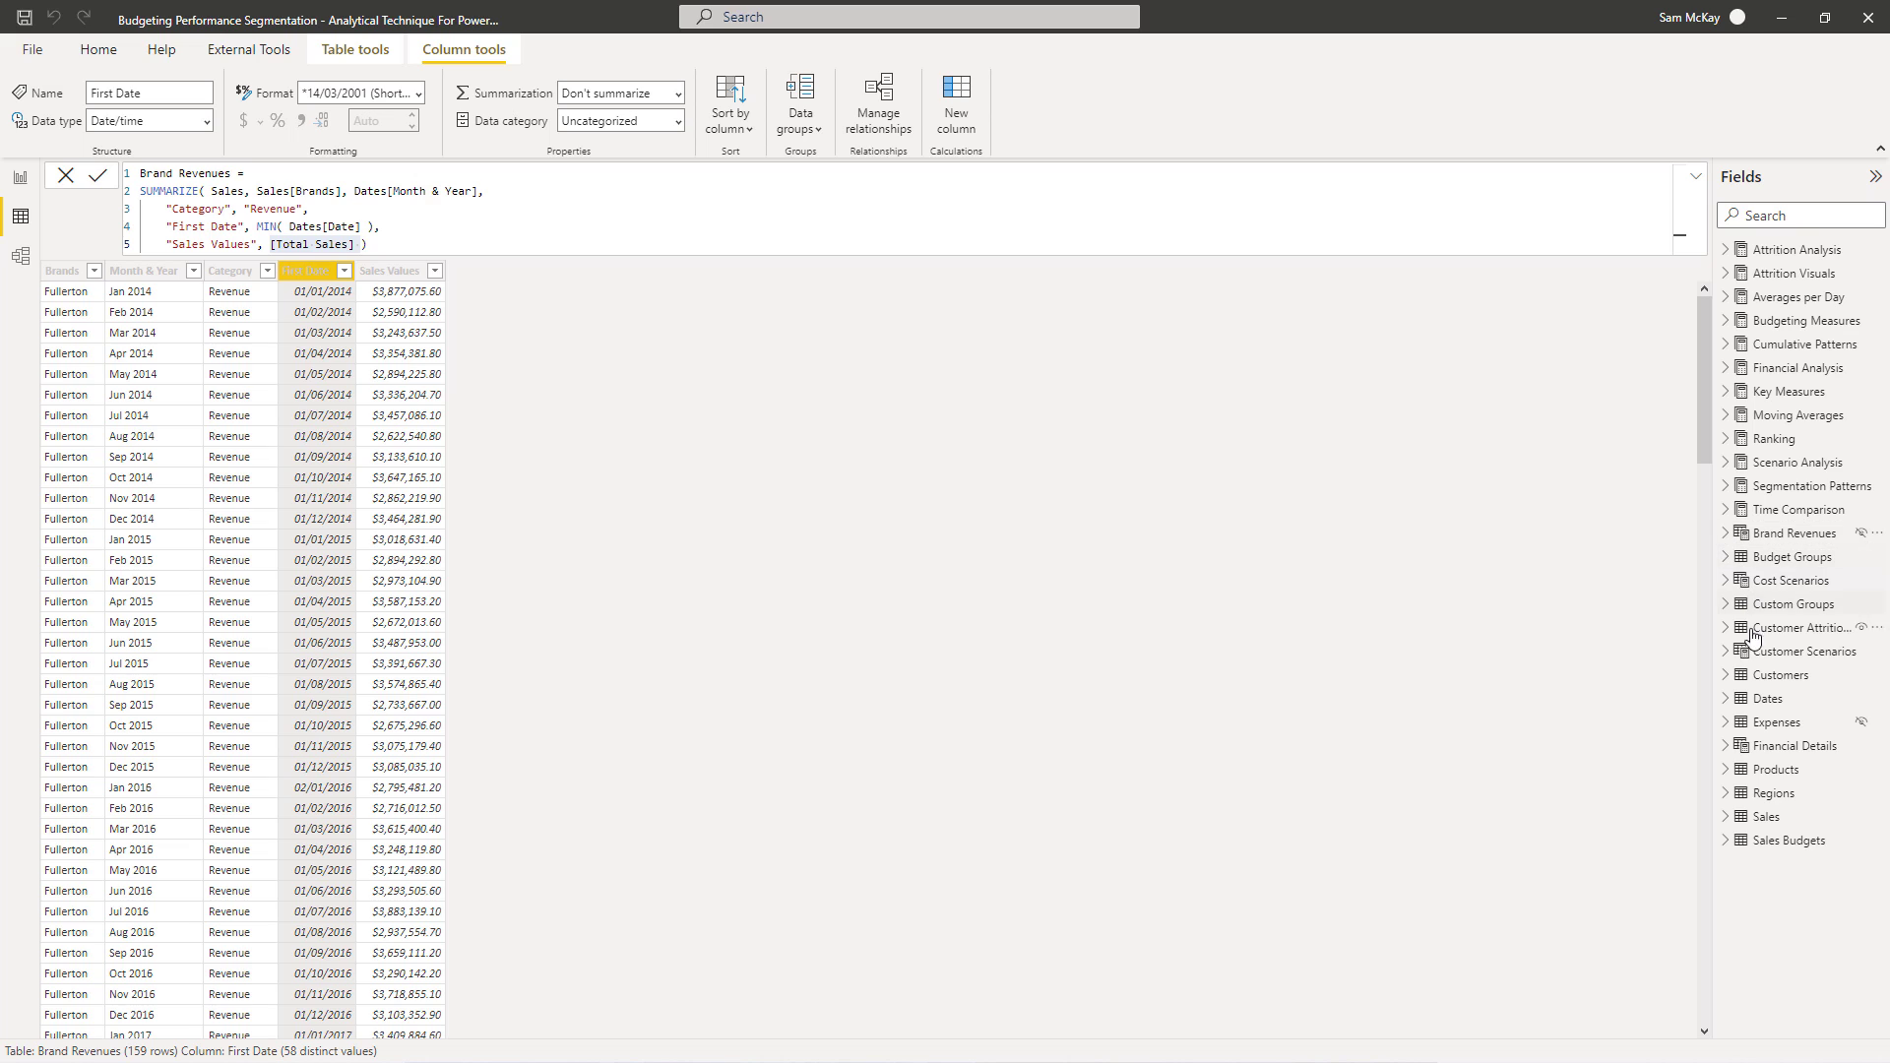
left_click(1726, 748)
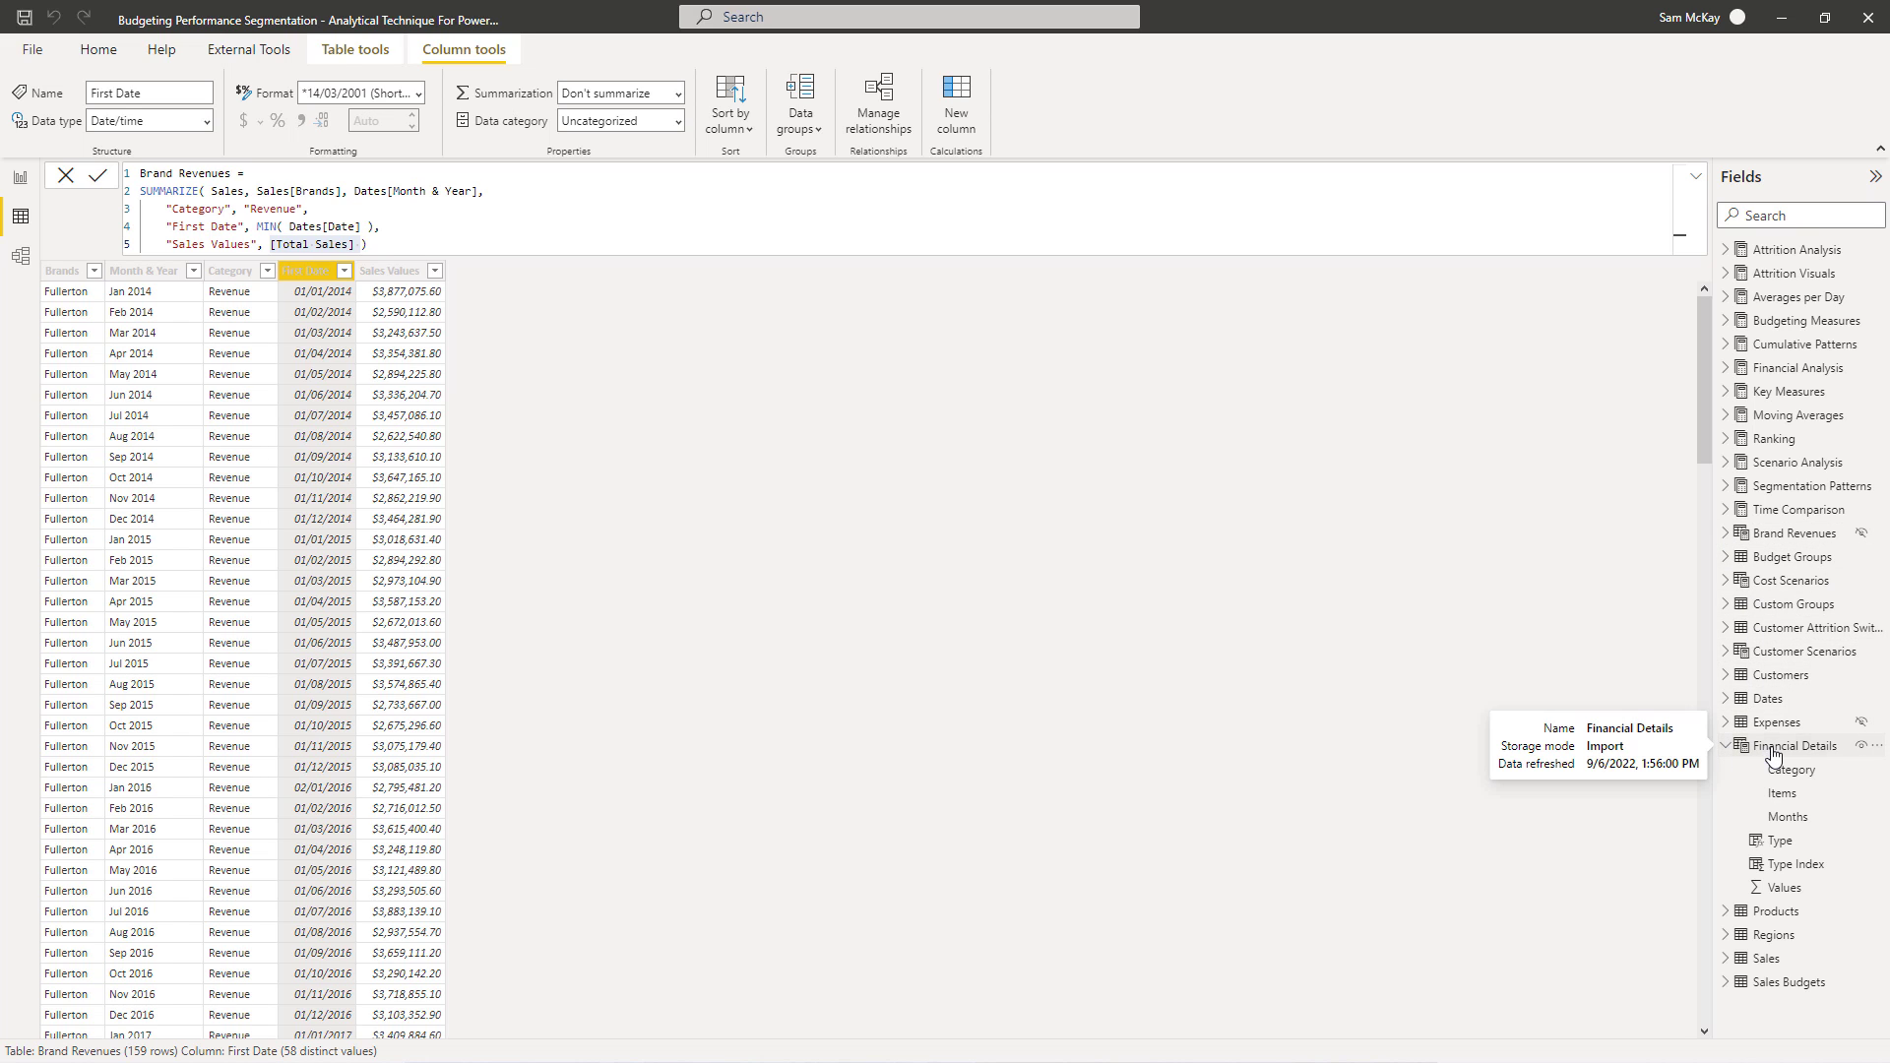
left_click(1772, 746)
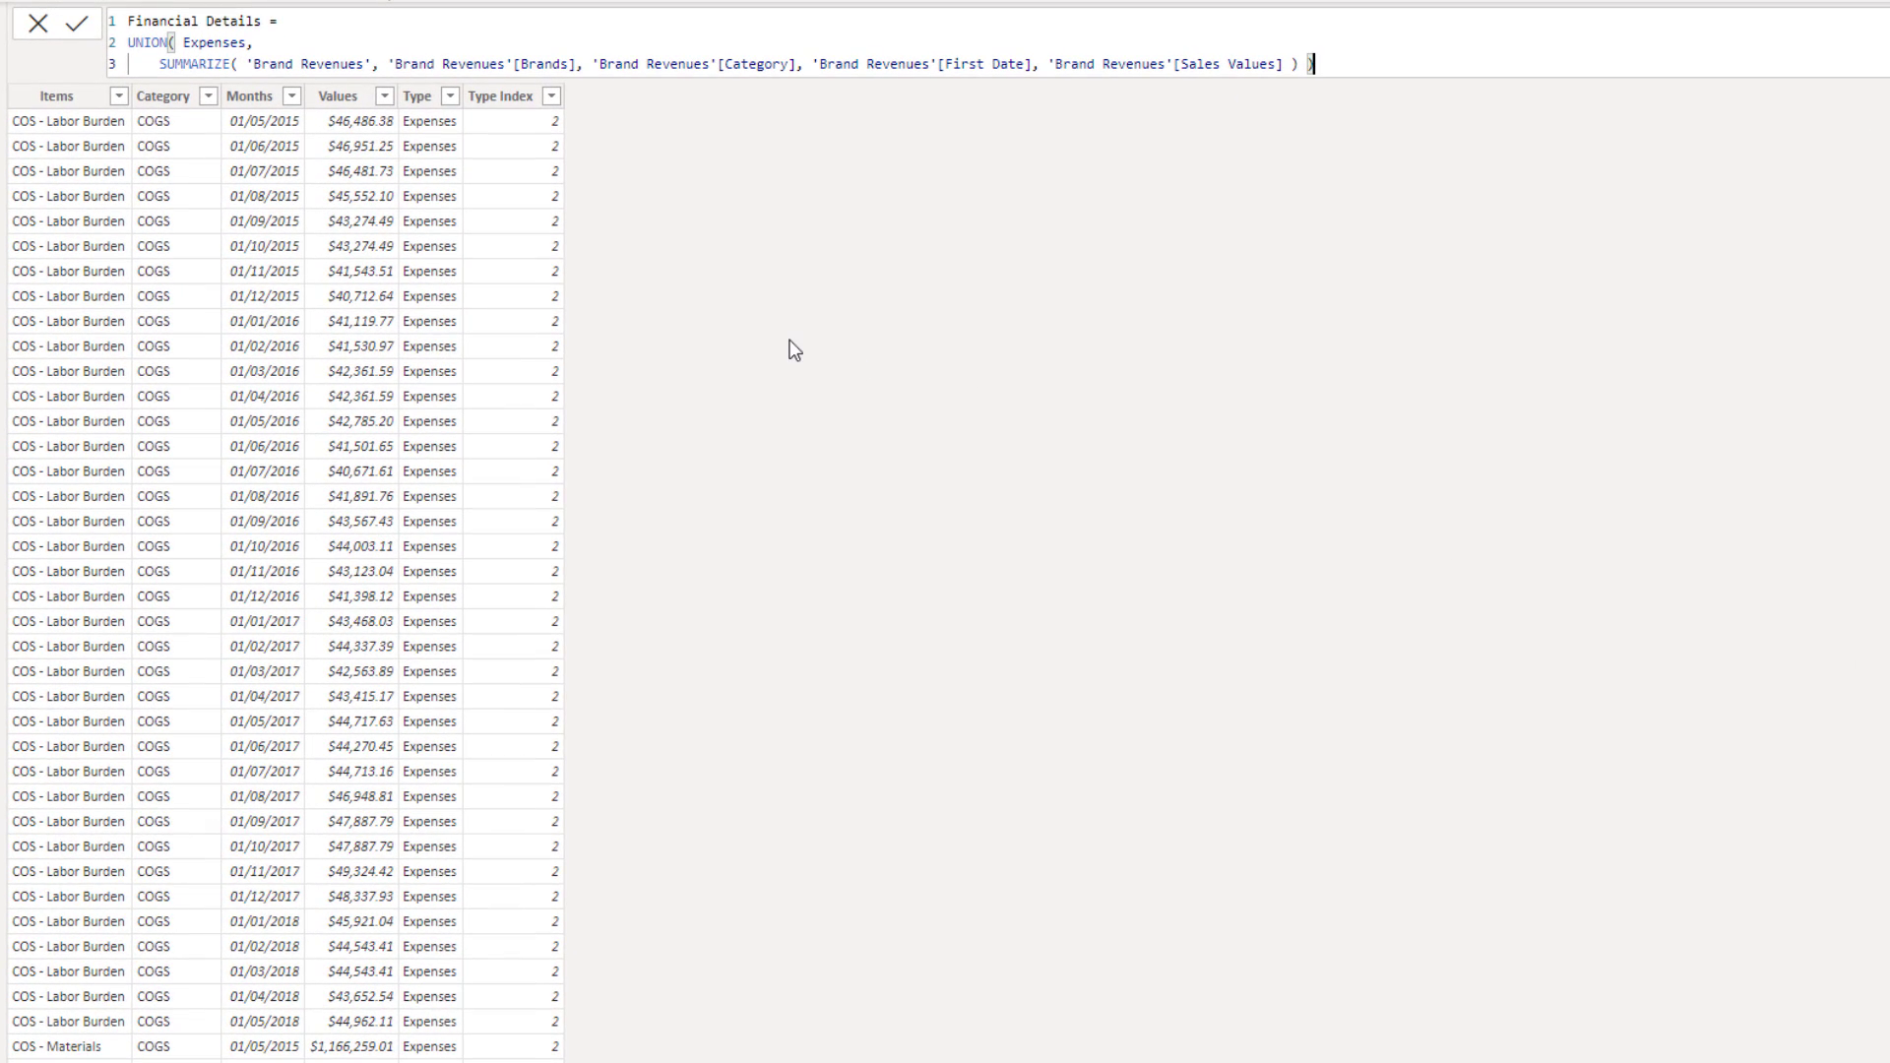
Review the Financial Details formula's UNION of Expenses with the SUMMARIZE of Brand Revenues columns.
left_click(138, 44)
double_click(138, 44)
left_click_drag(257, 43, 389, 64)
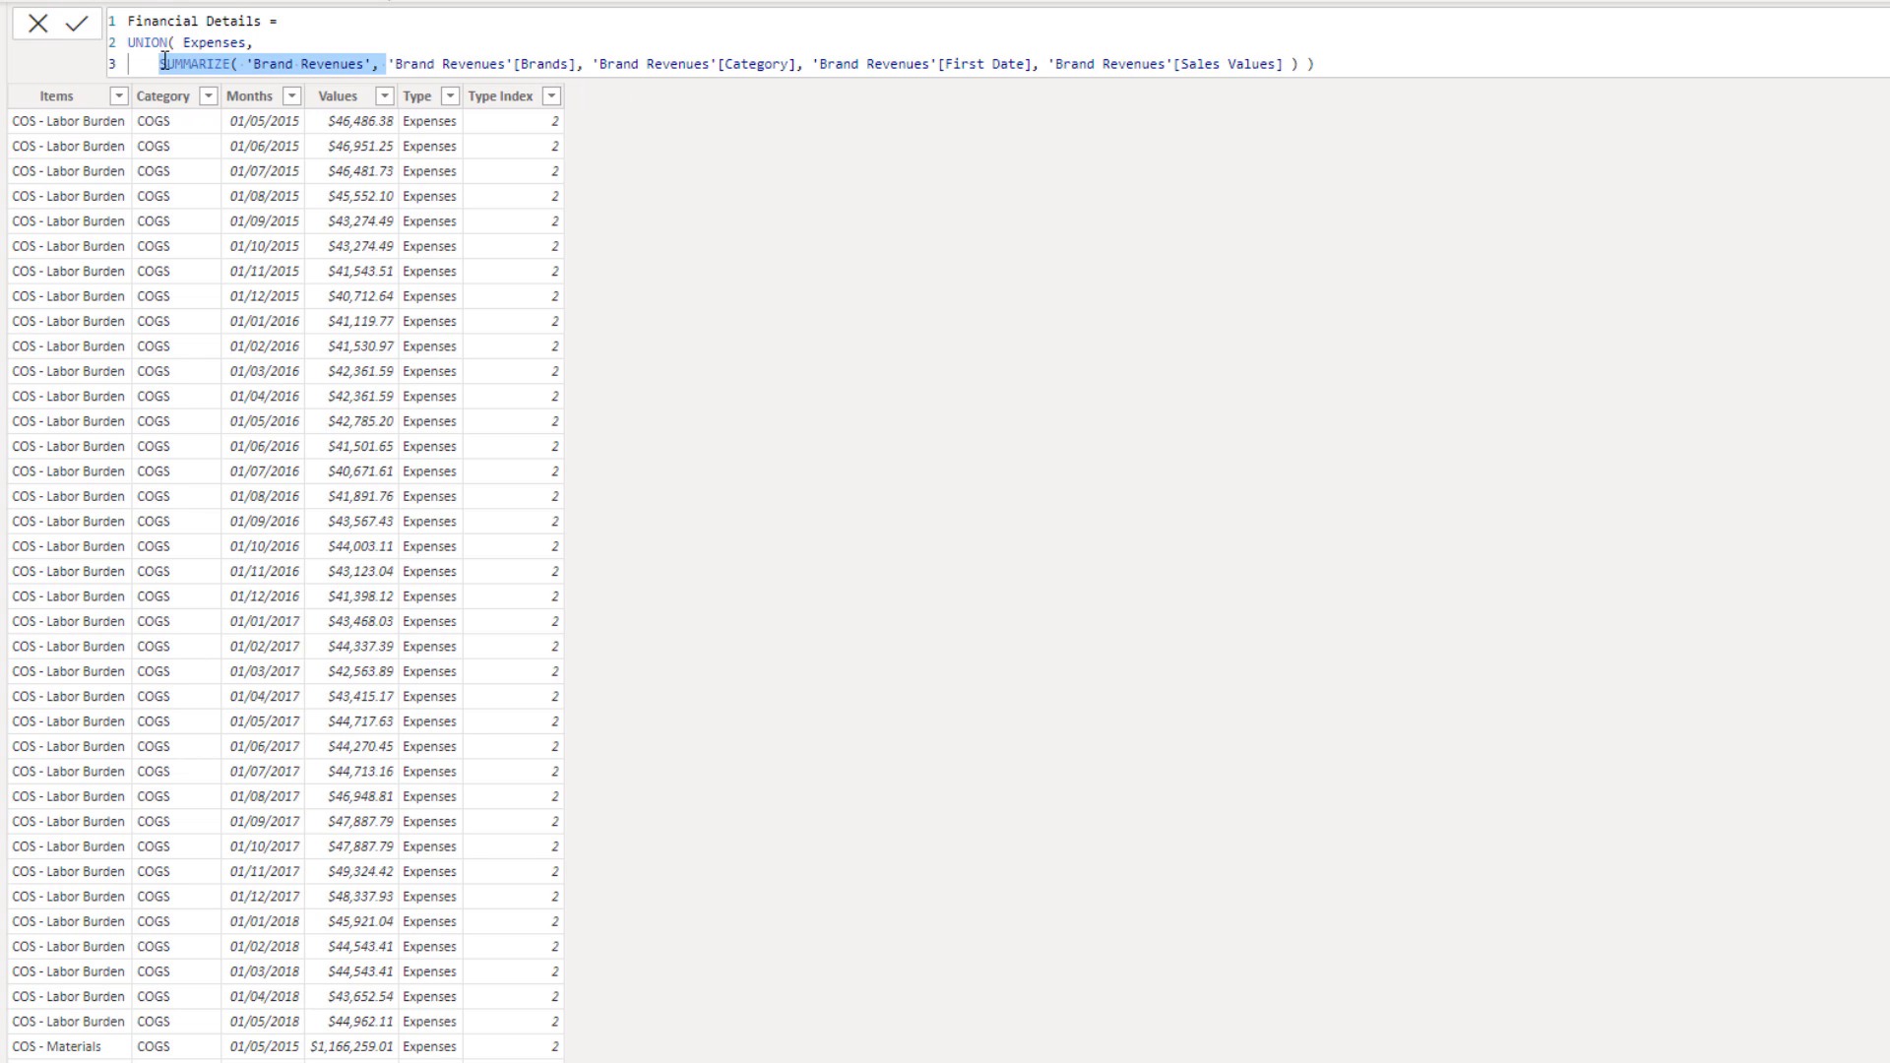
left_click_drag(803, 64, 154, 63)
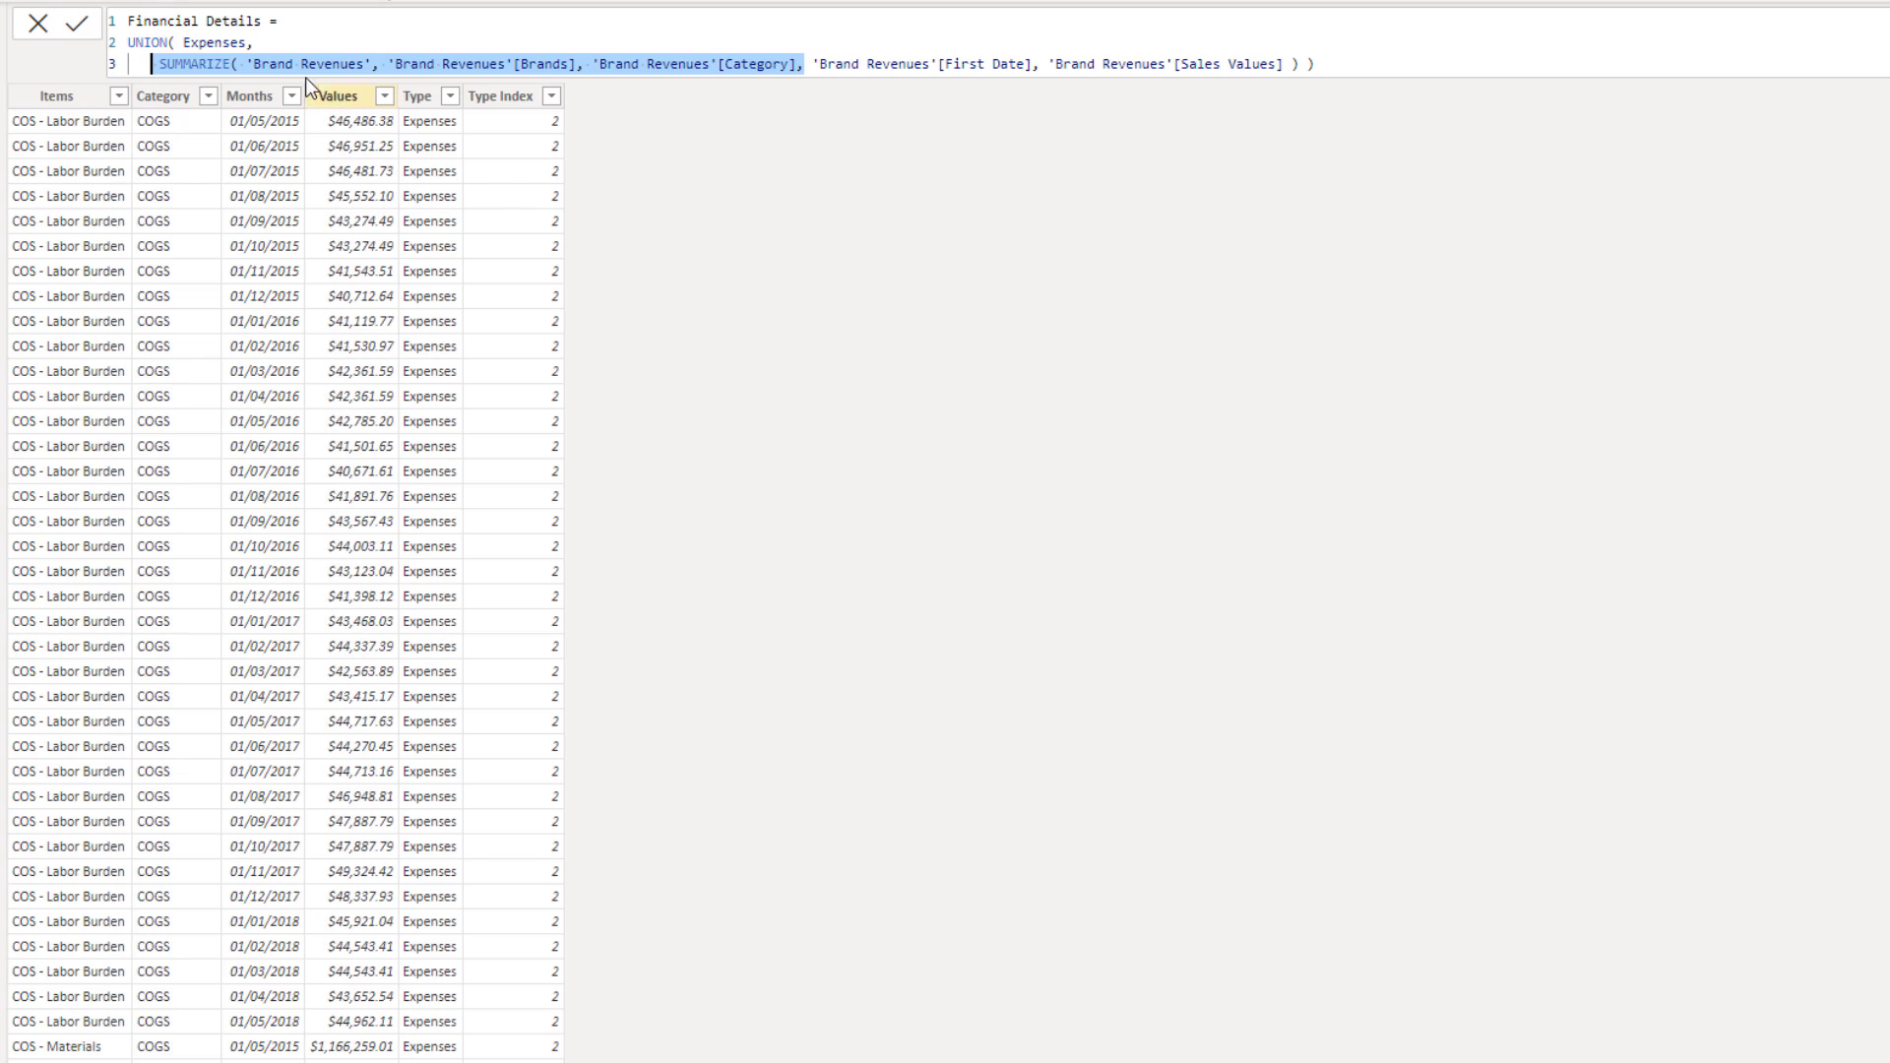
left_click_drag(248, 63, 808, 71)
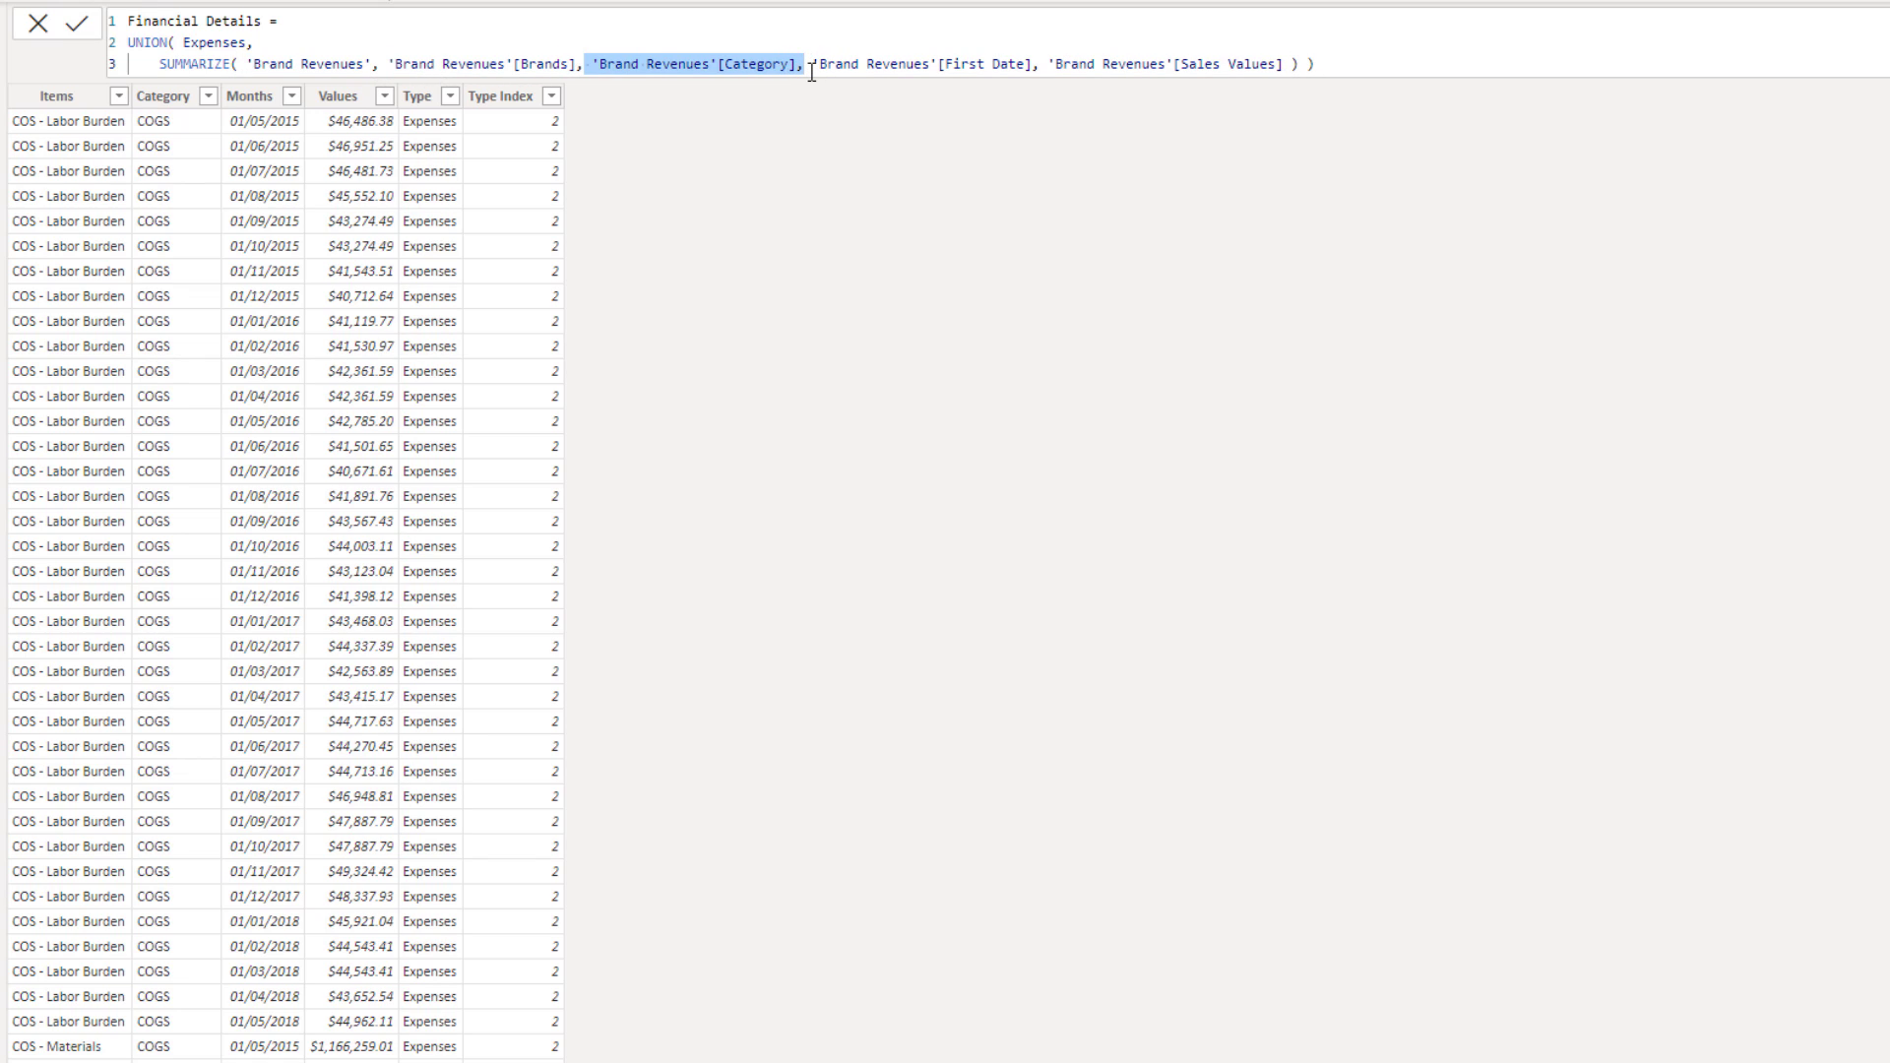
left_click_drag(258, 42, 187, 42)
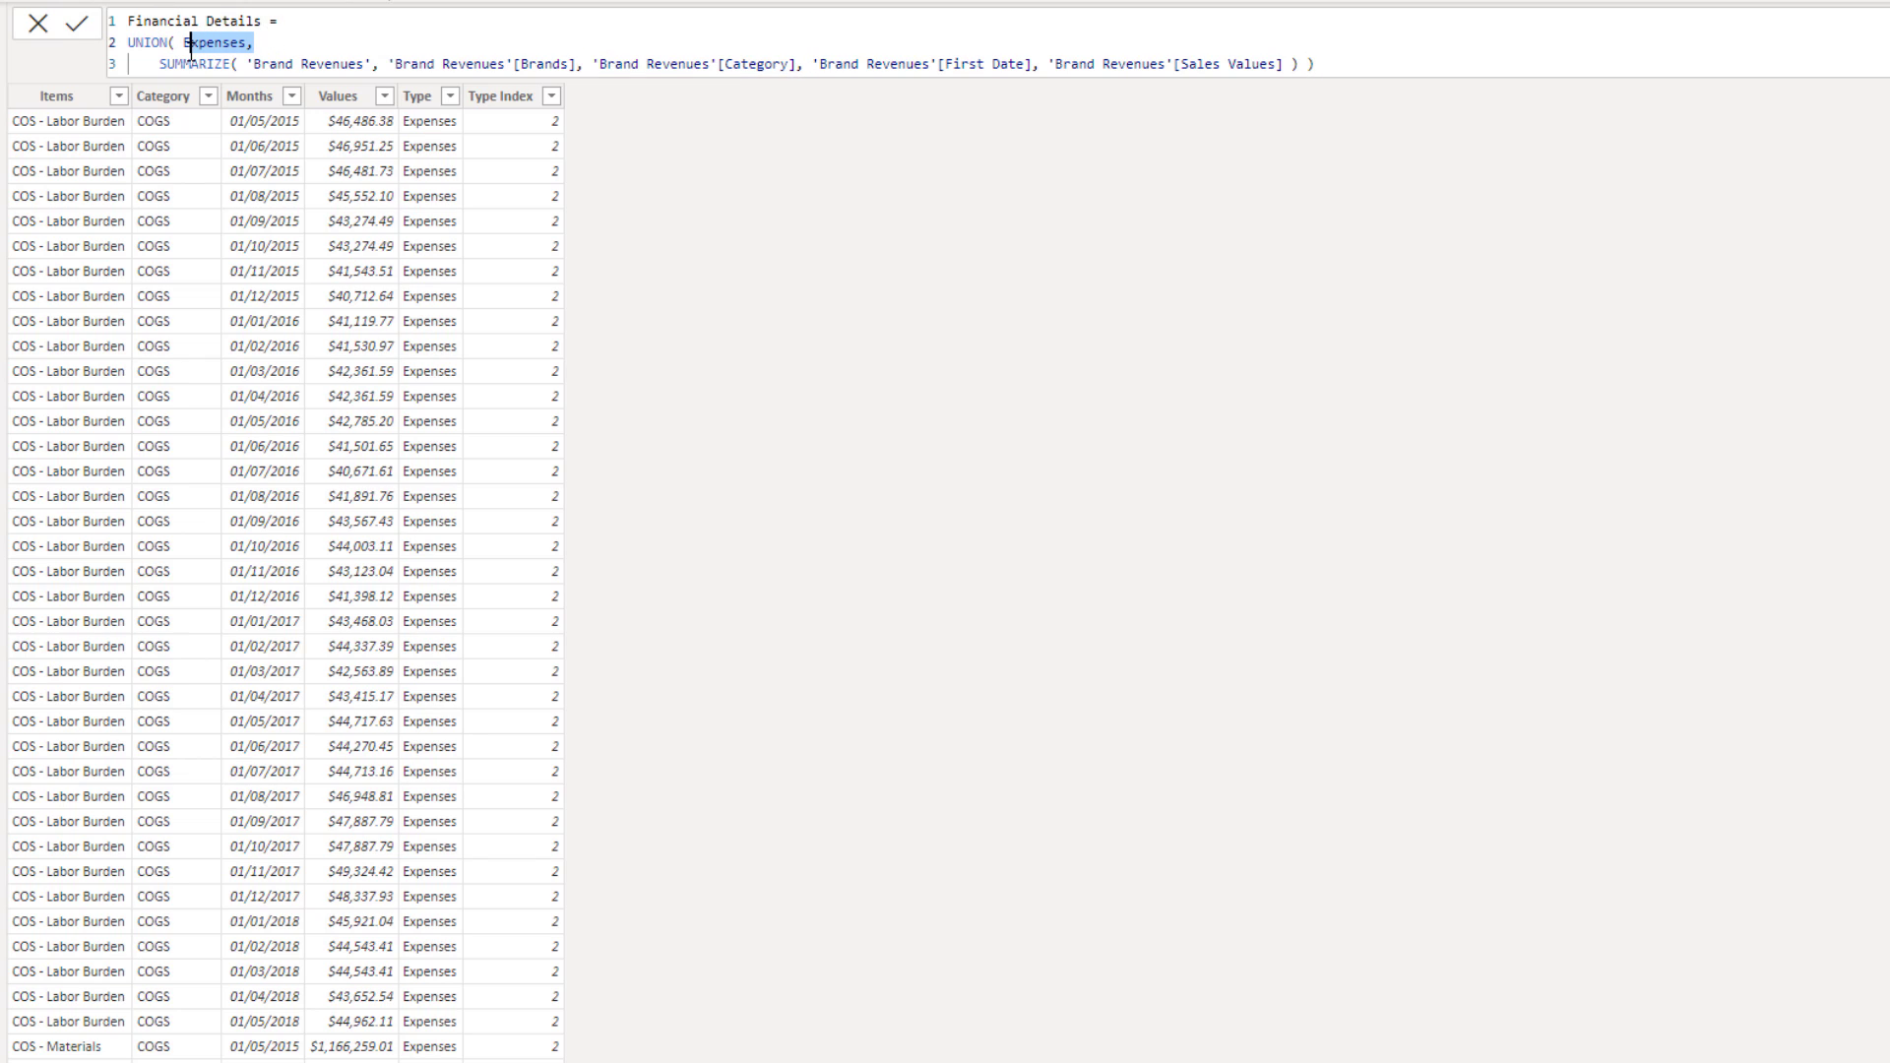
left_click(274, 43)
Examine the Financial Details rows from the expense items down to the brand revenues, and inspect the Type Index column's formula.
scroll(460, 620, "down", 20)
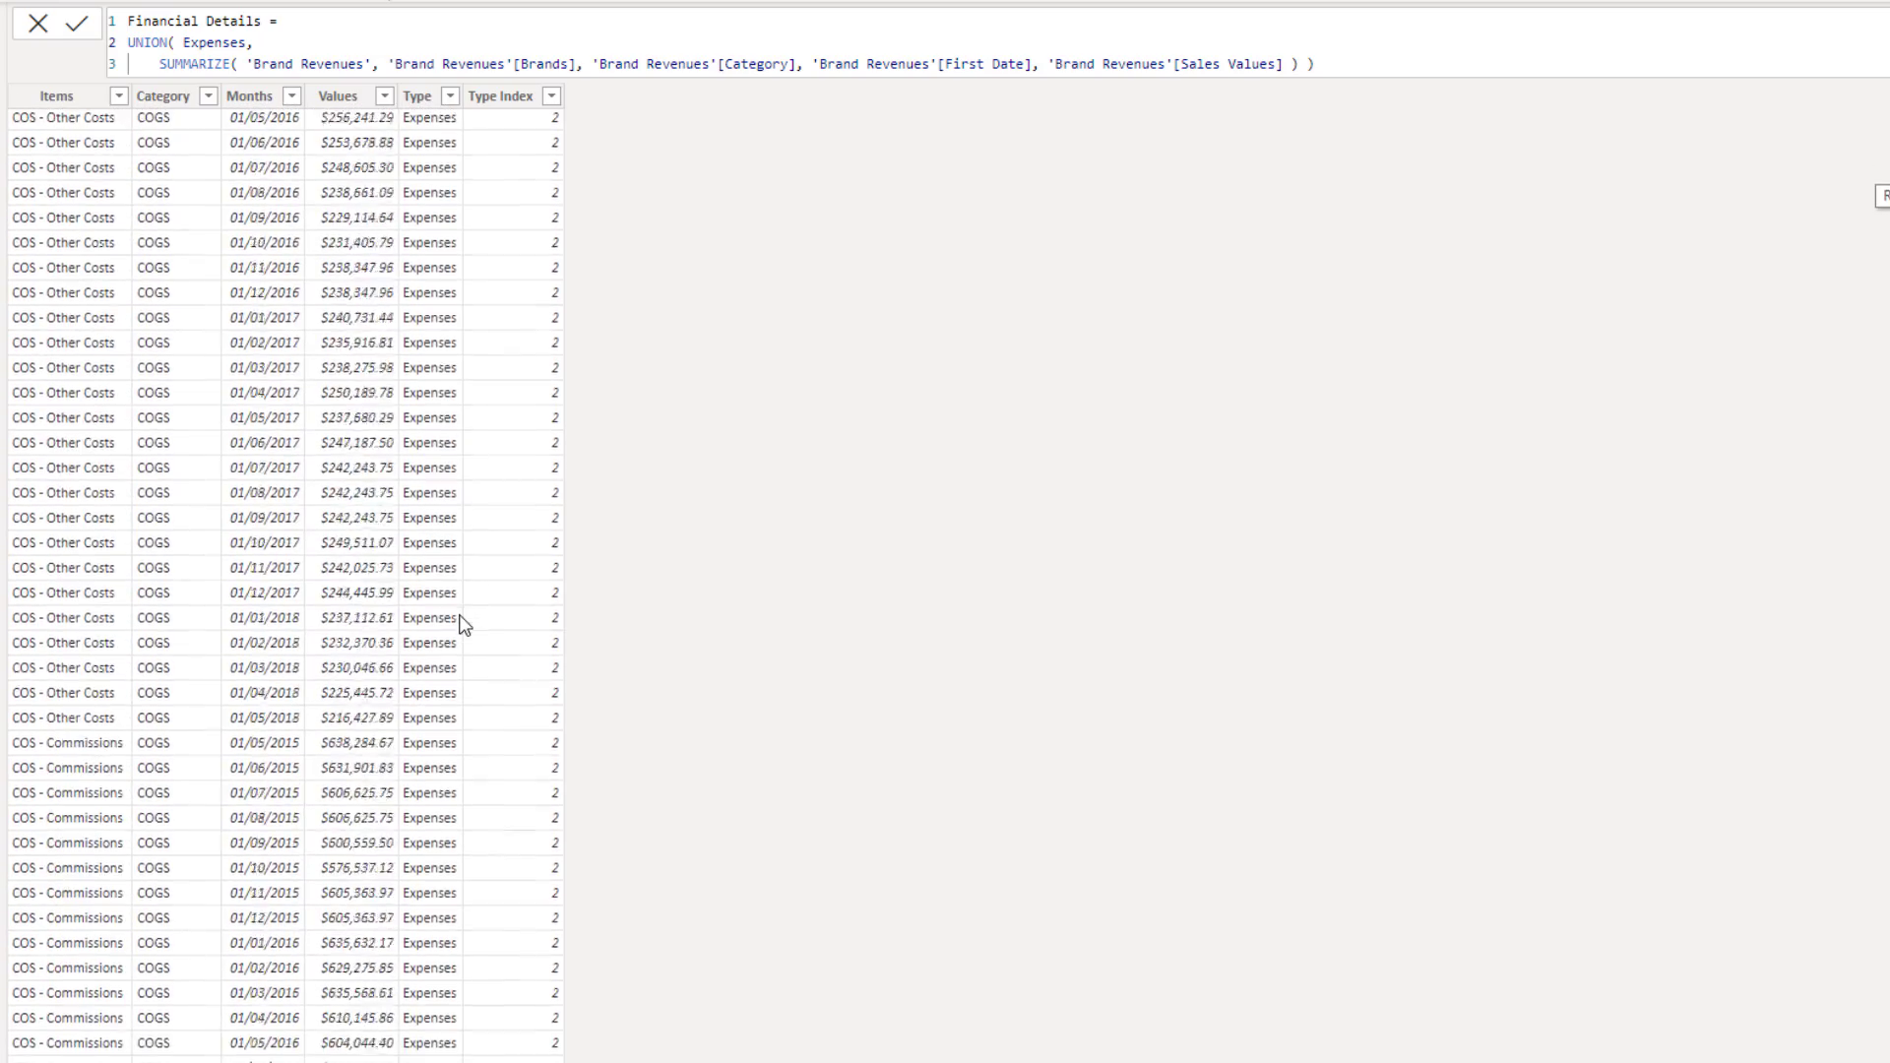
scroll(459, 616, "down", 10)
scroll(427, 539, "up", 18)
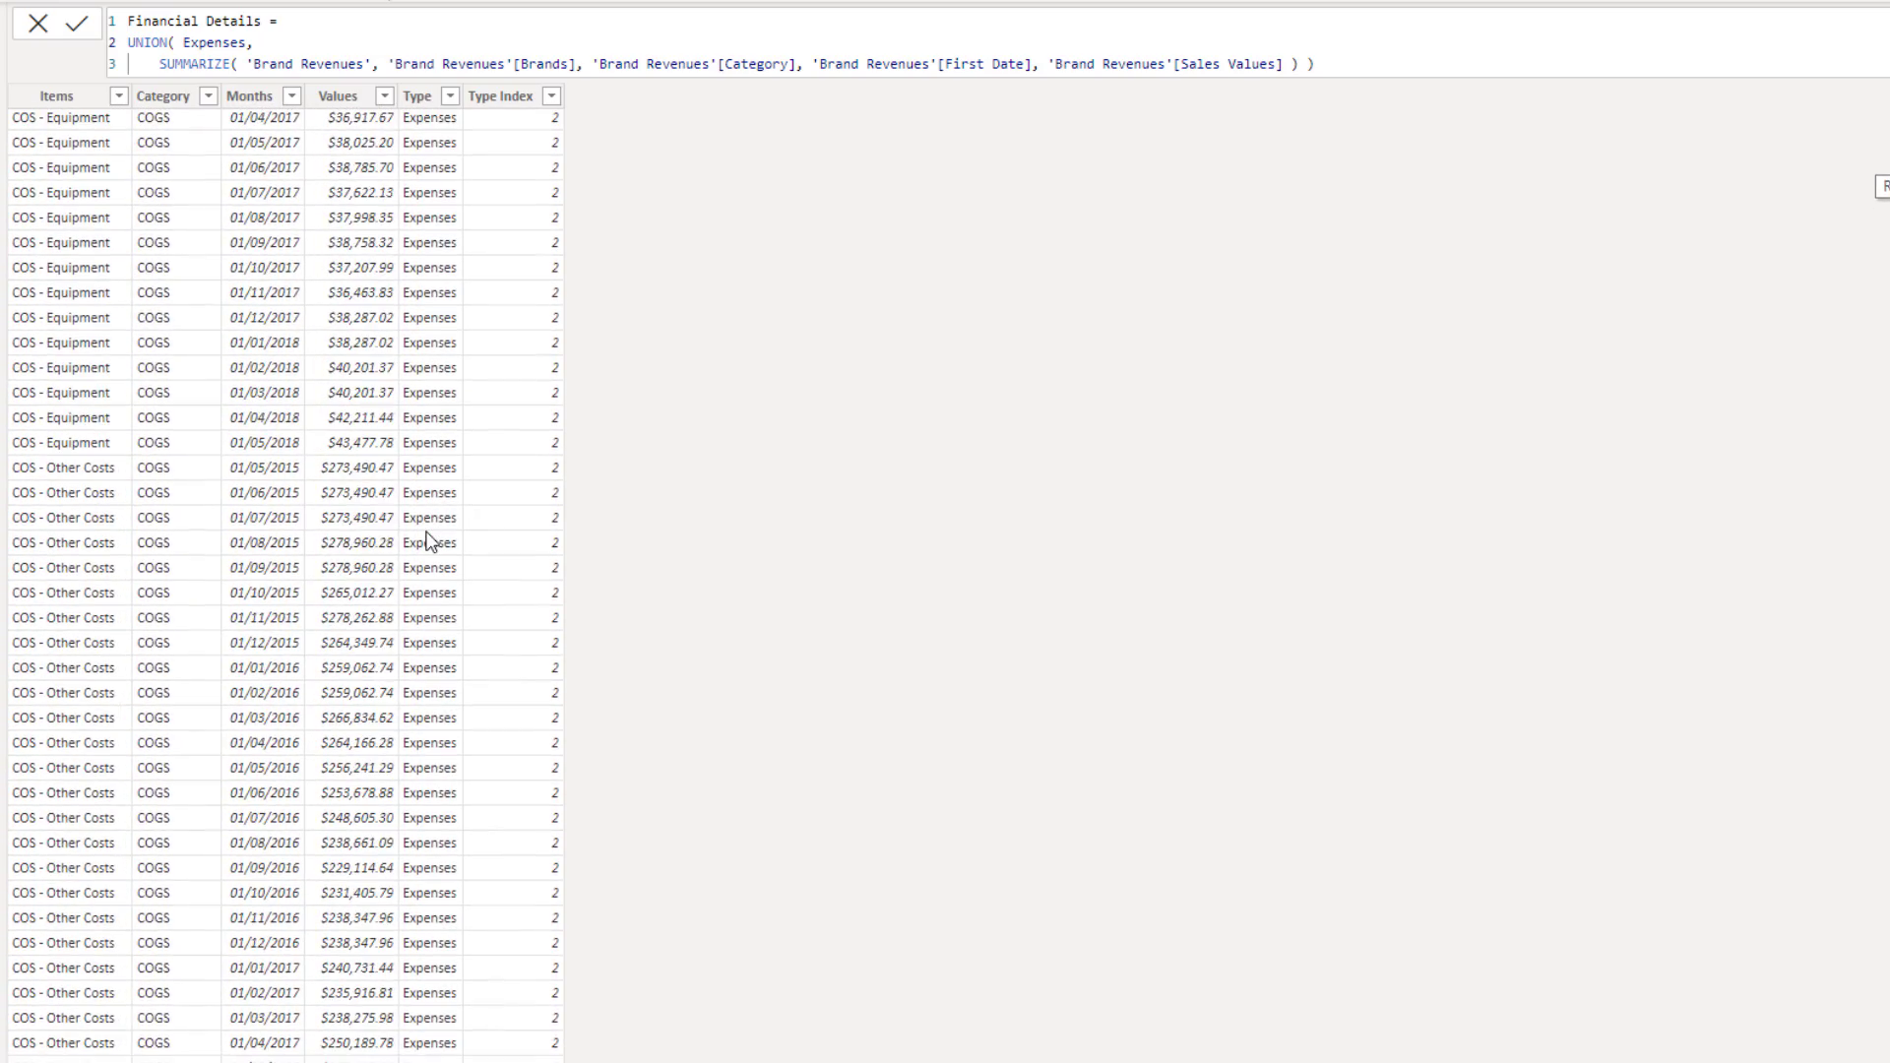
scroll(426, 540, "up", 15)
scroll(426, 538, "down", 8)
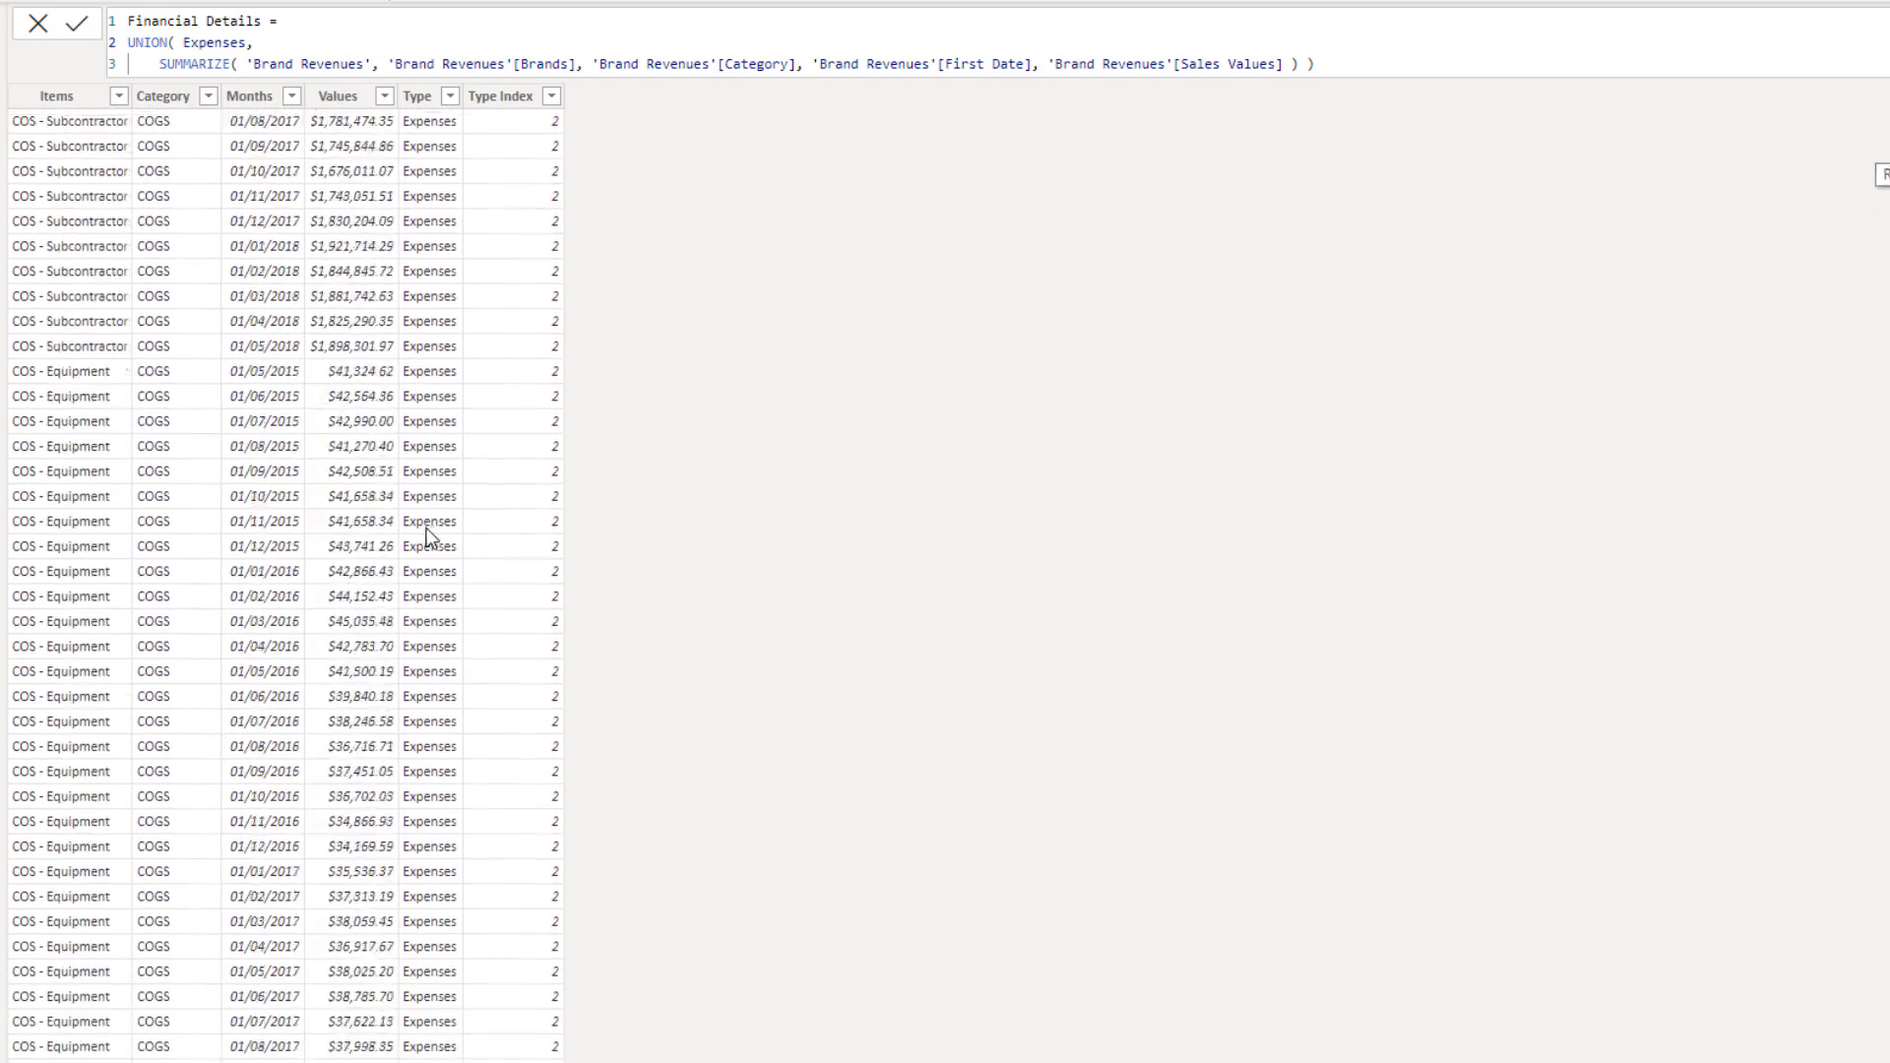
scroll(427, 537, "down", 20)
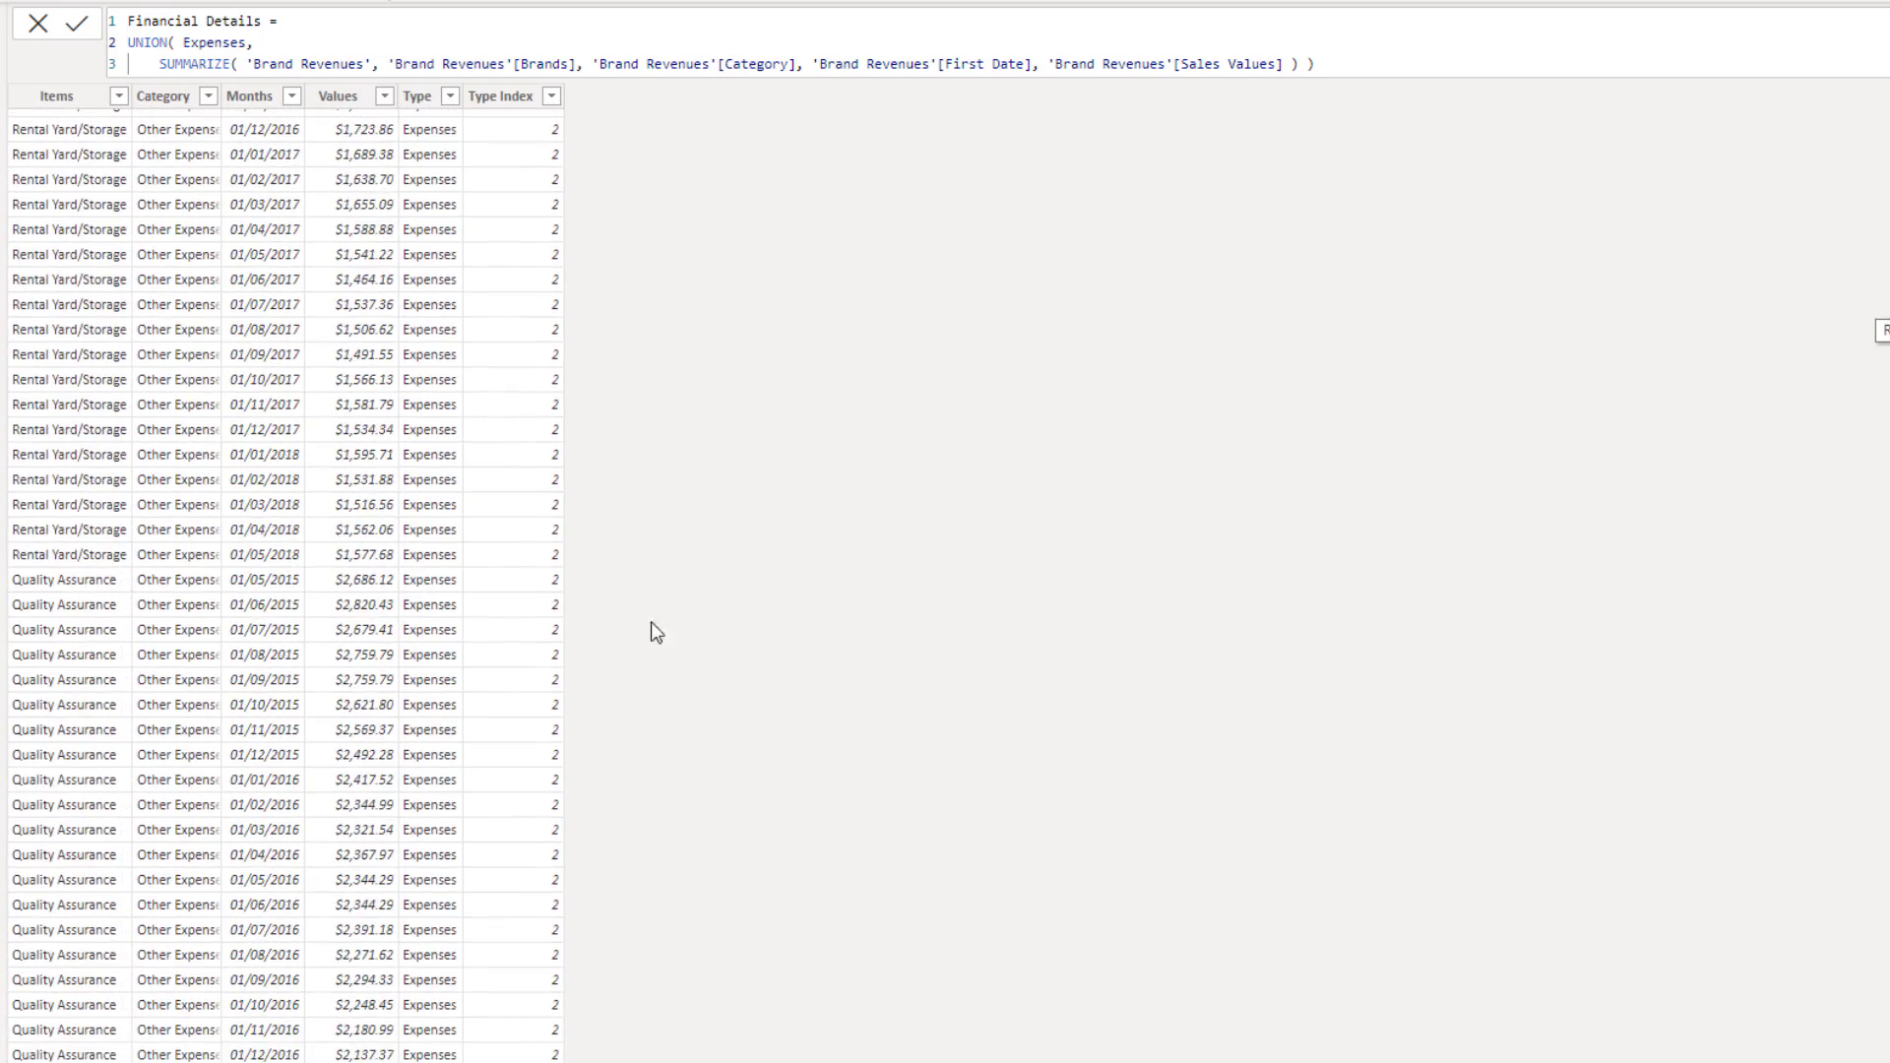
scroll(400, 556, "down", 20)
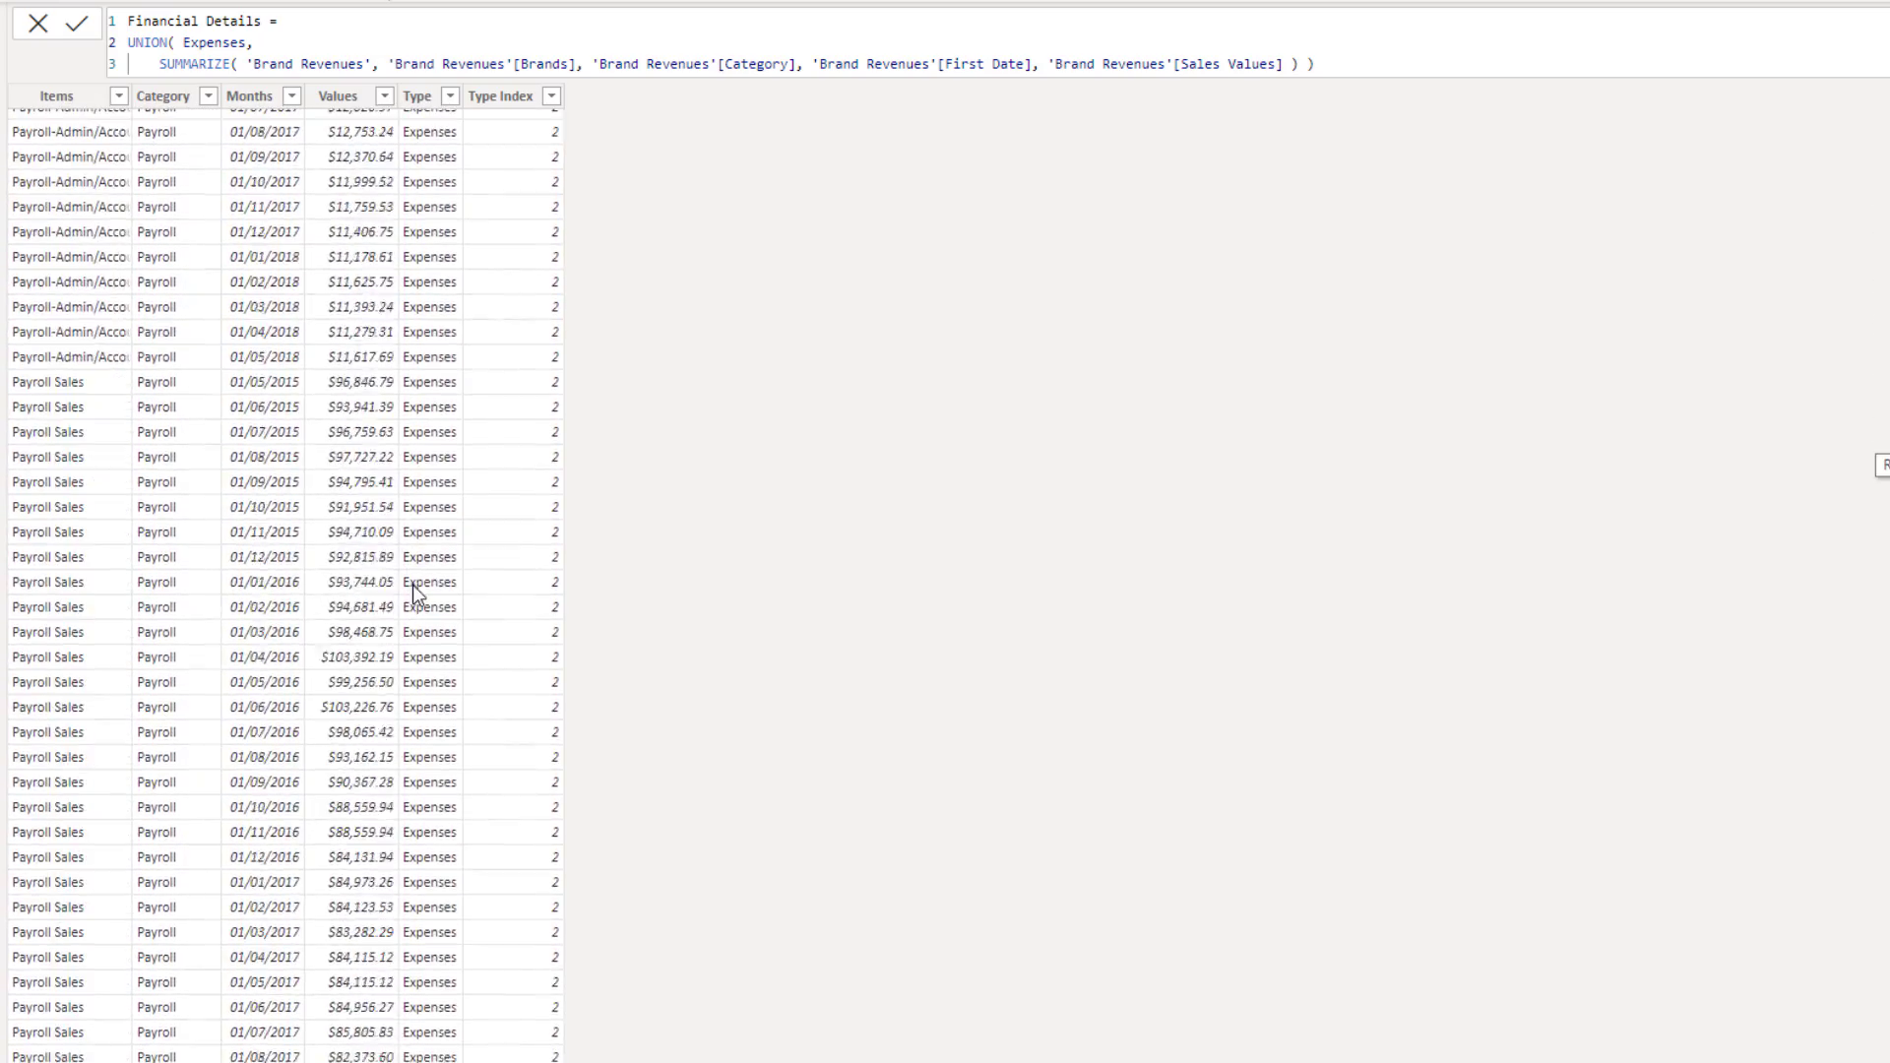
scroll(413, 589, "down", 20)
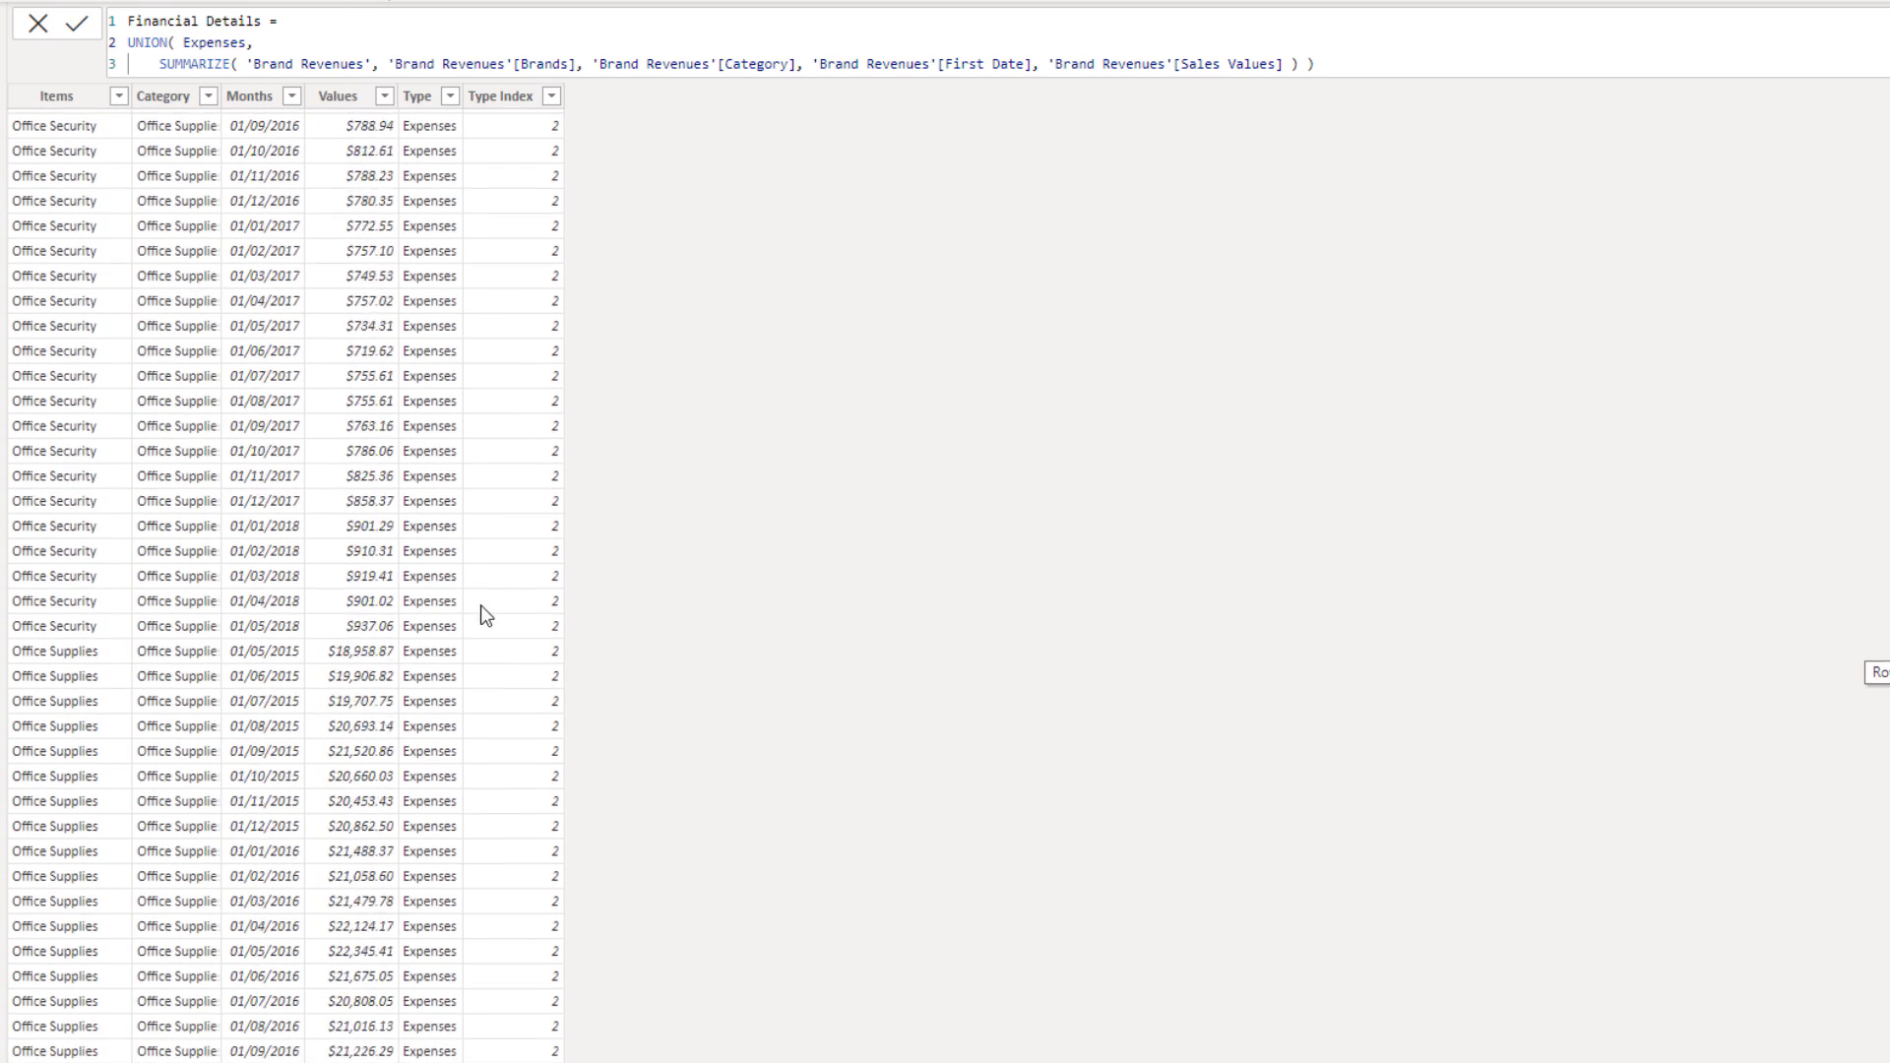
scroll(482, 606, "down", 20)
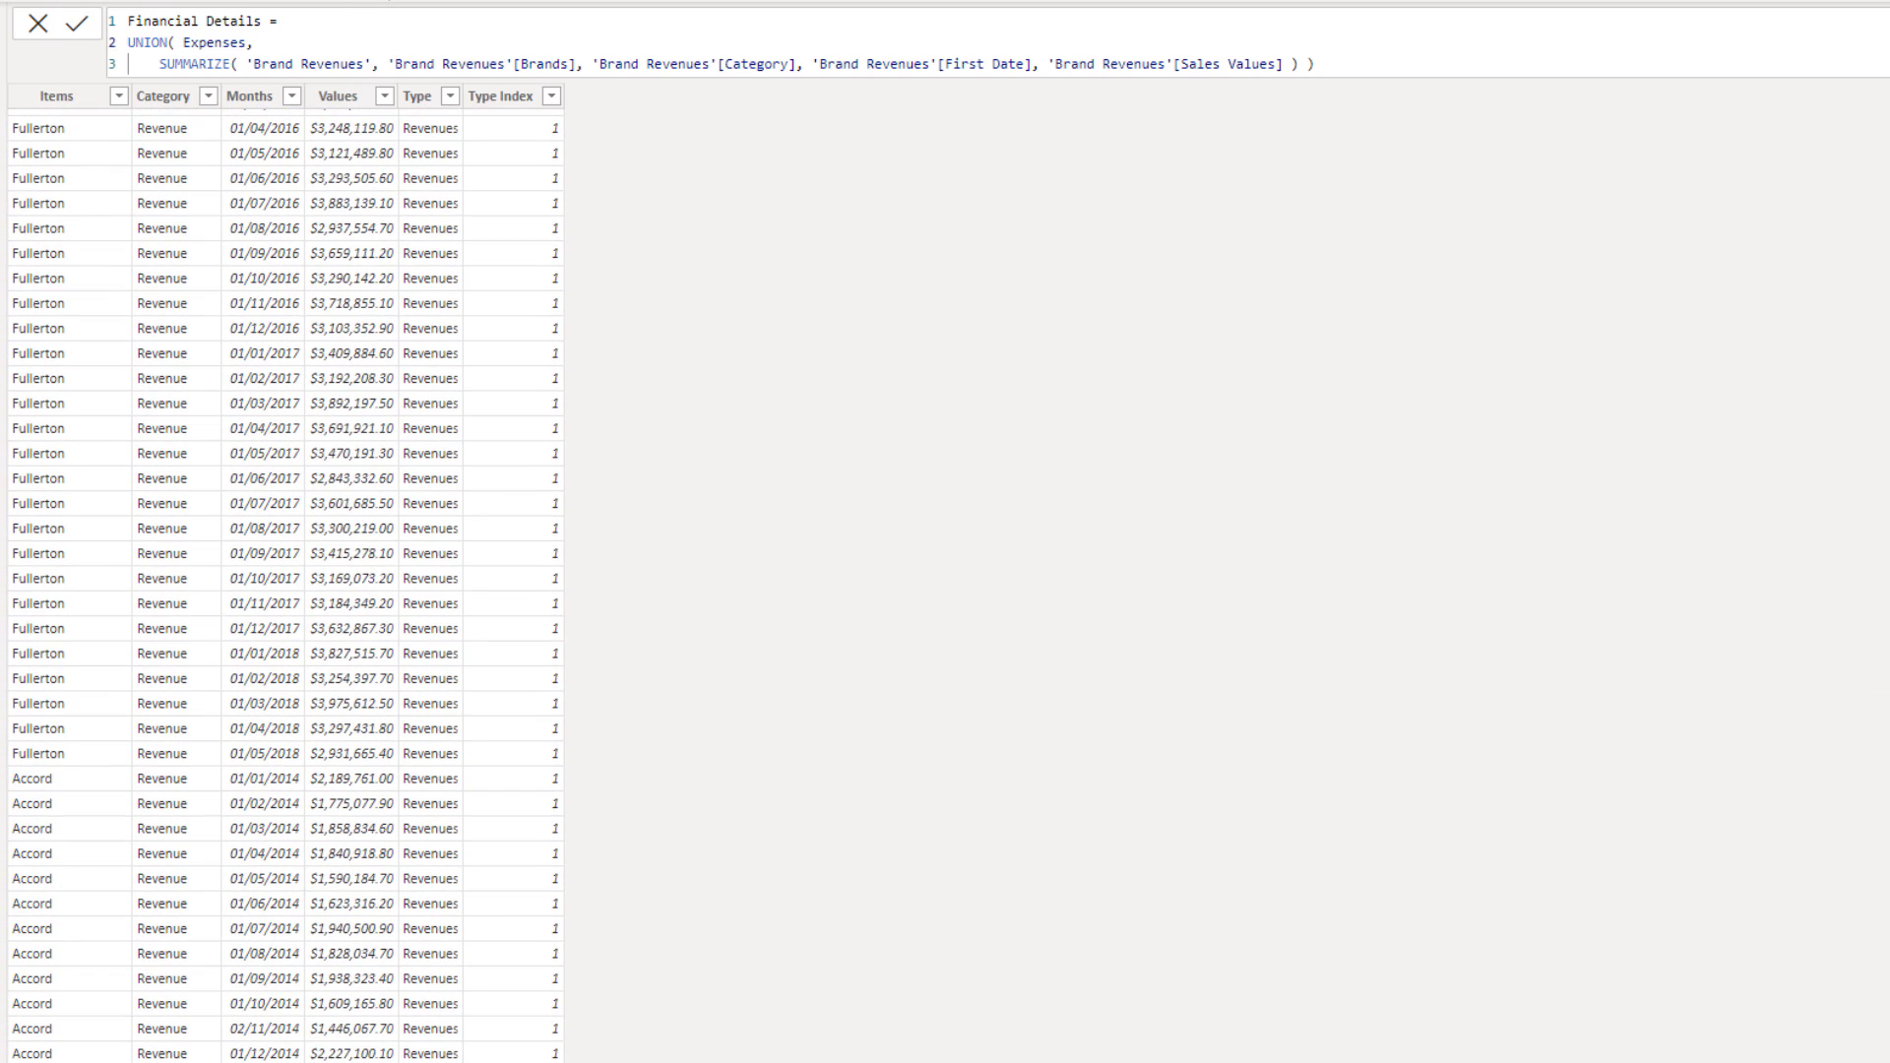
left_click(506, 118)
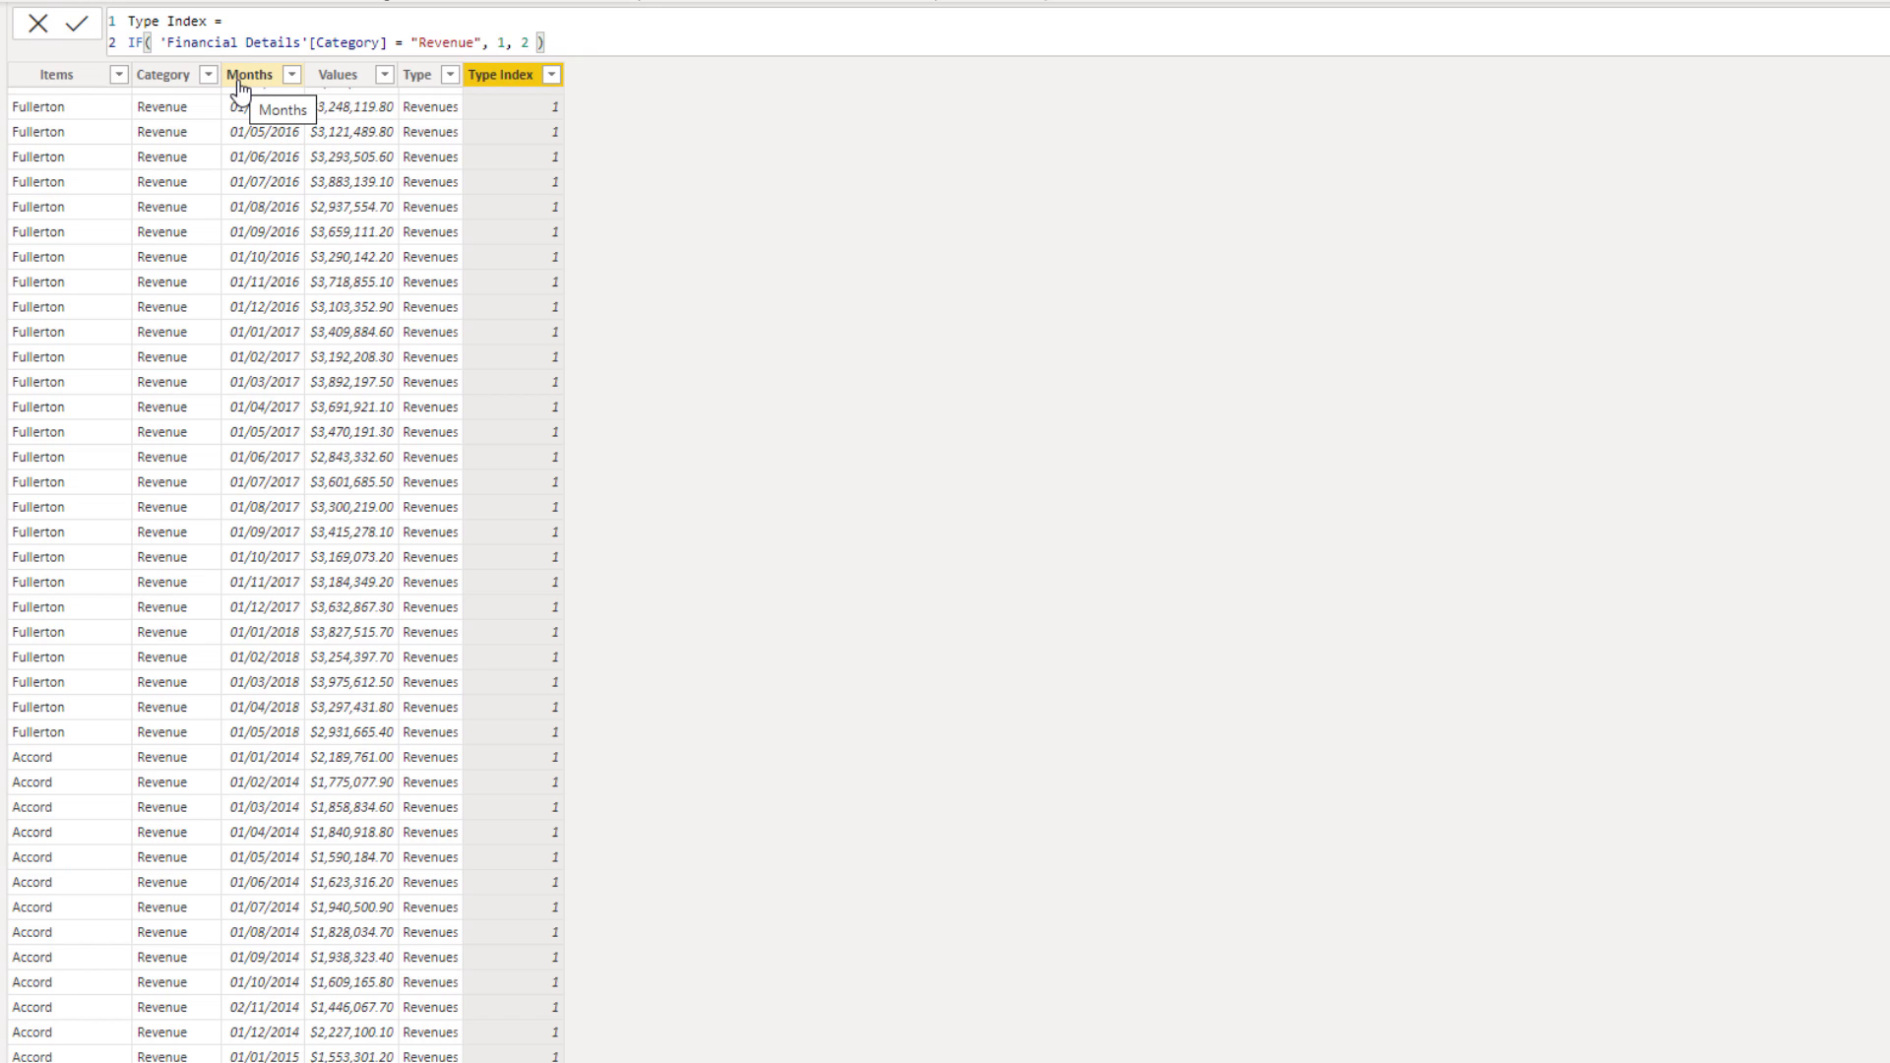
Check the Months column in the Financial Details data and the relationship between Dates and Financial Details in the model view.
left_click(8, 265)
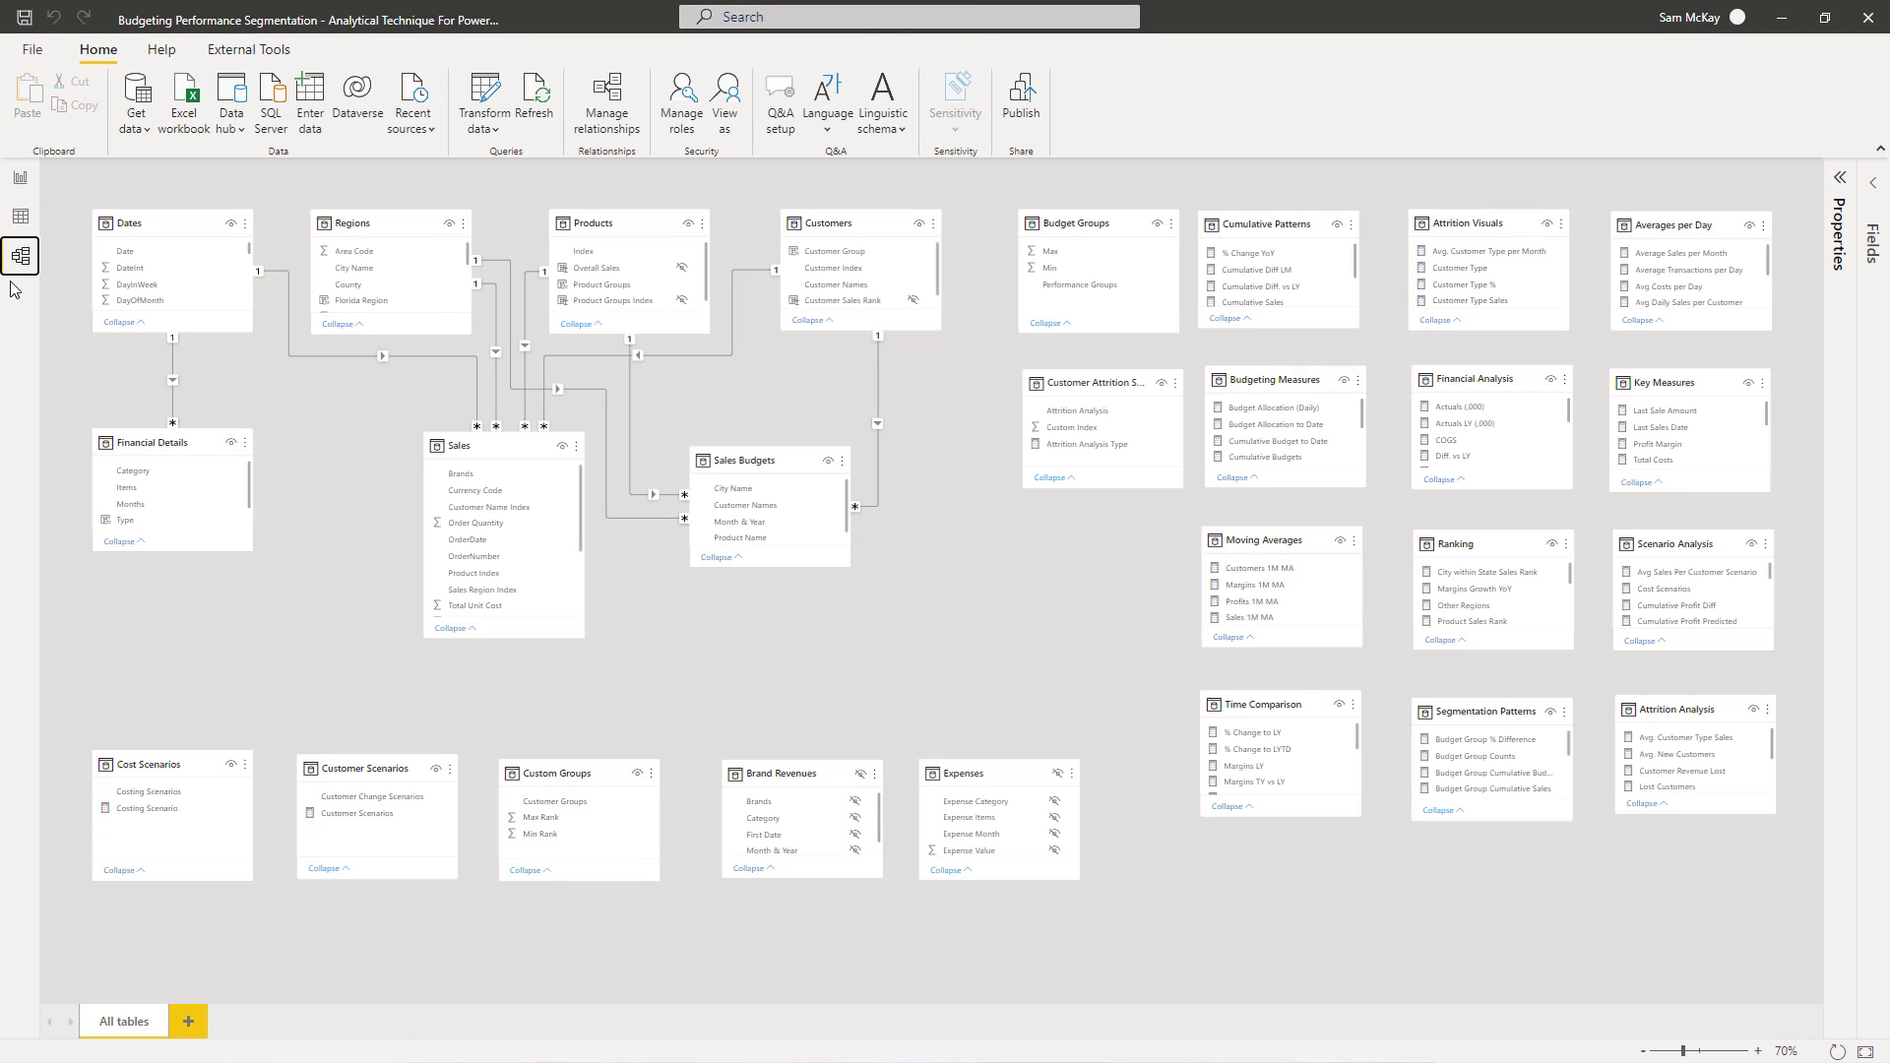
left_click(20, 216)
left_click(236, 223)
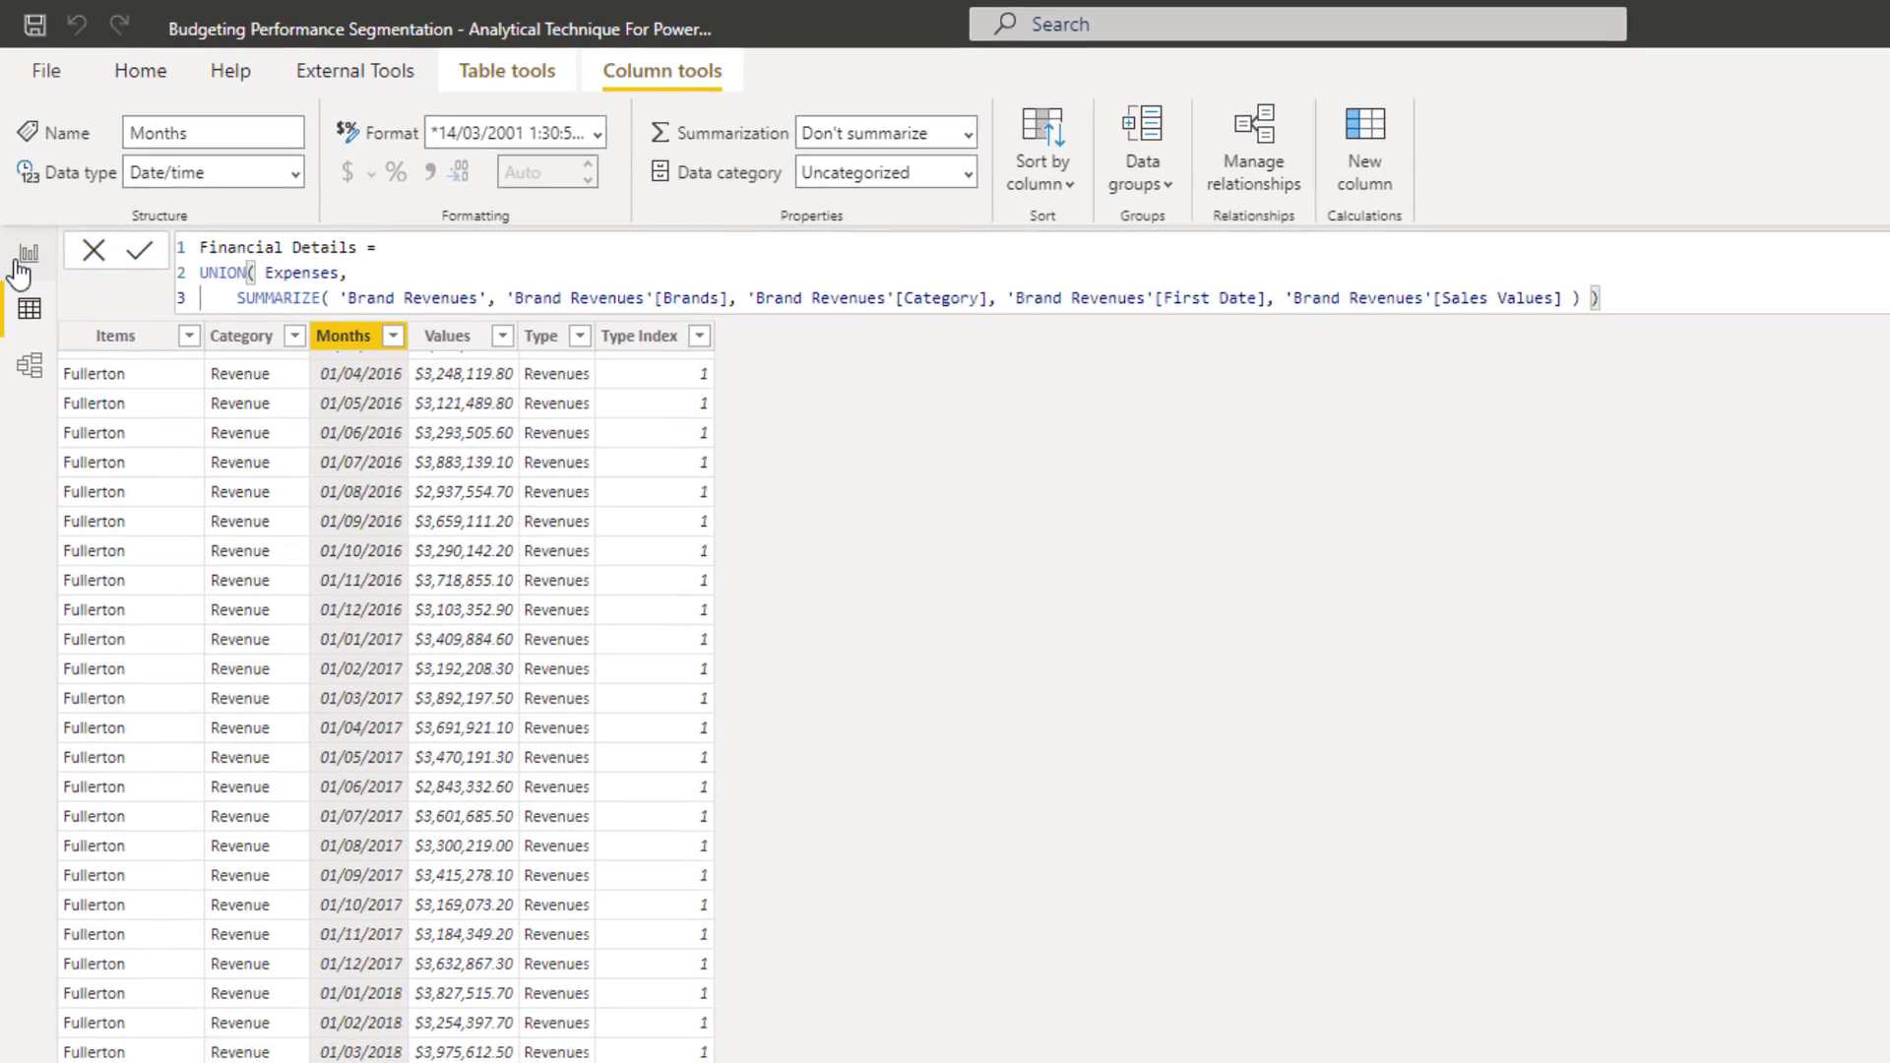
left_click(29, 366)
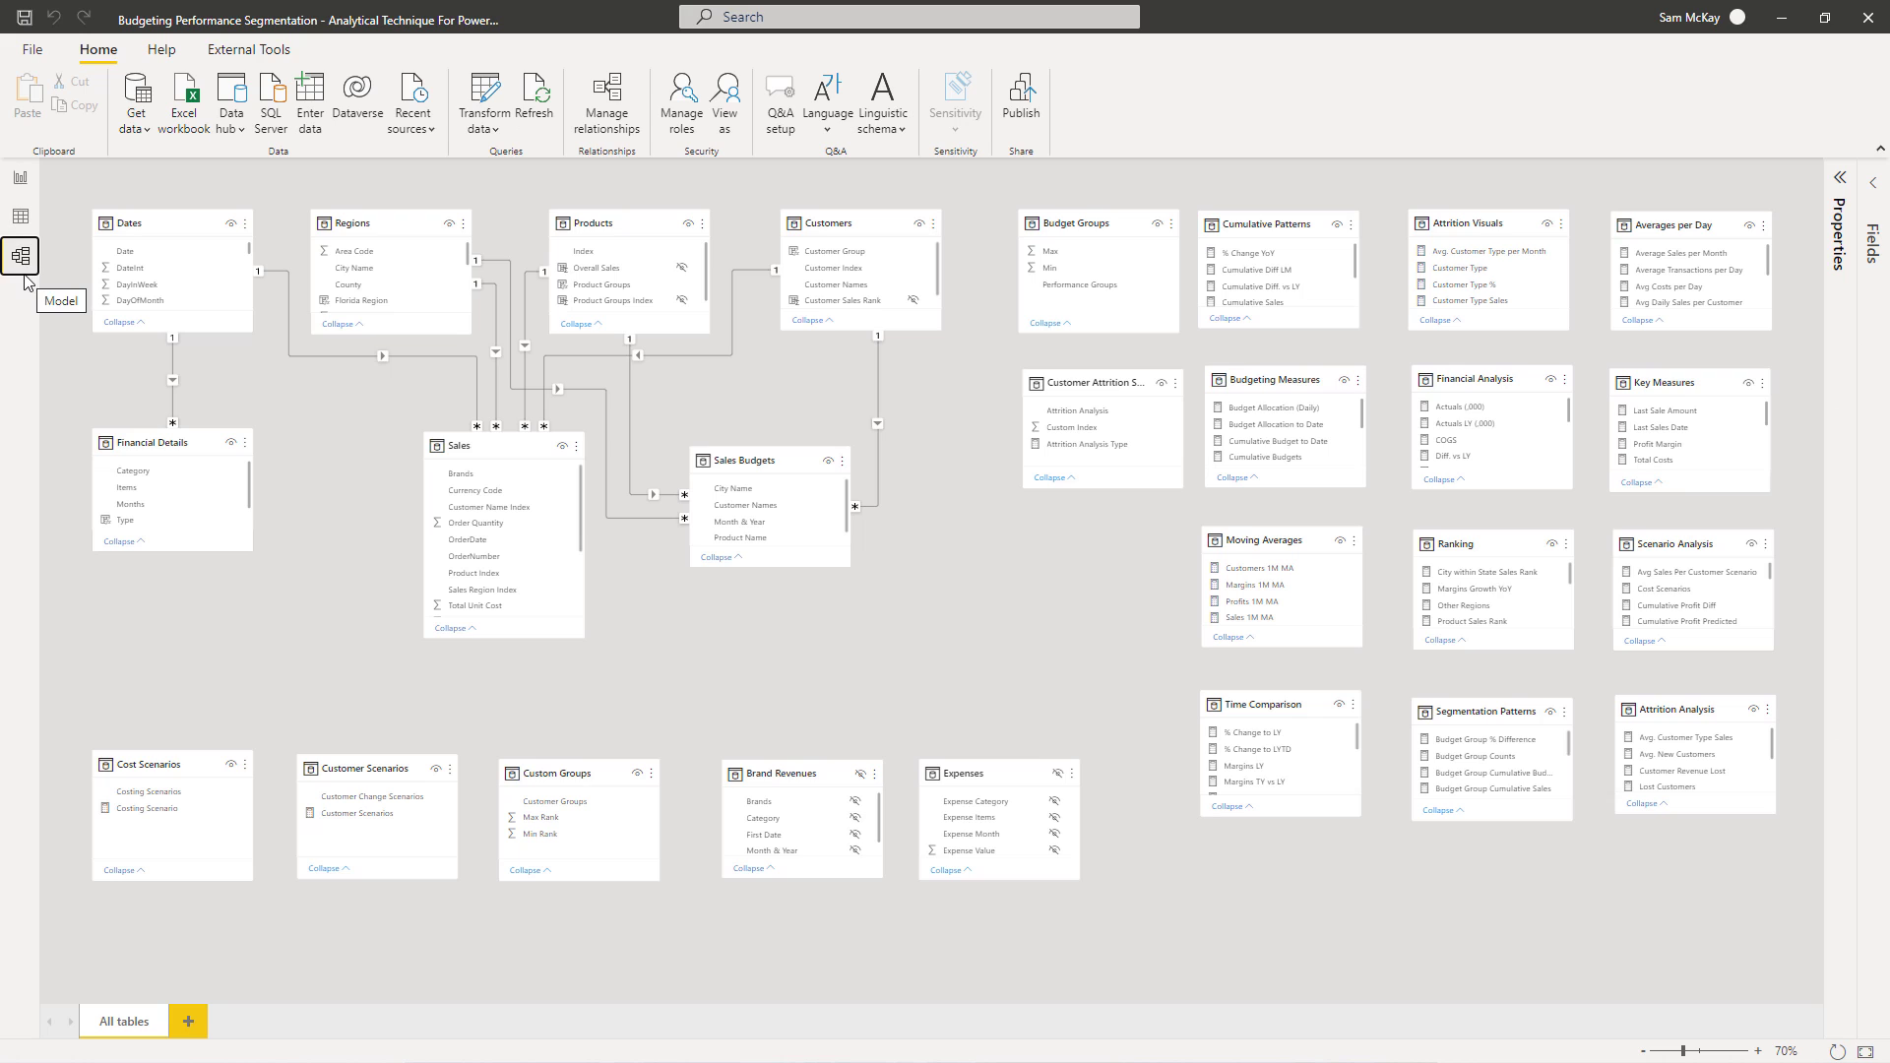
mouse_move(153, 242)
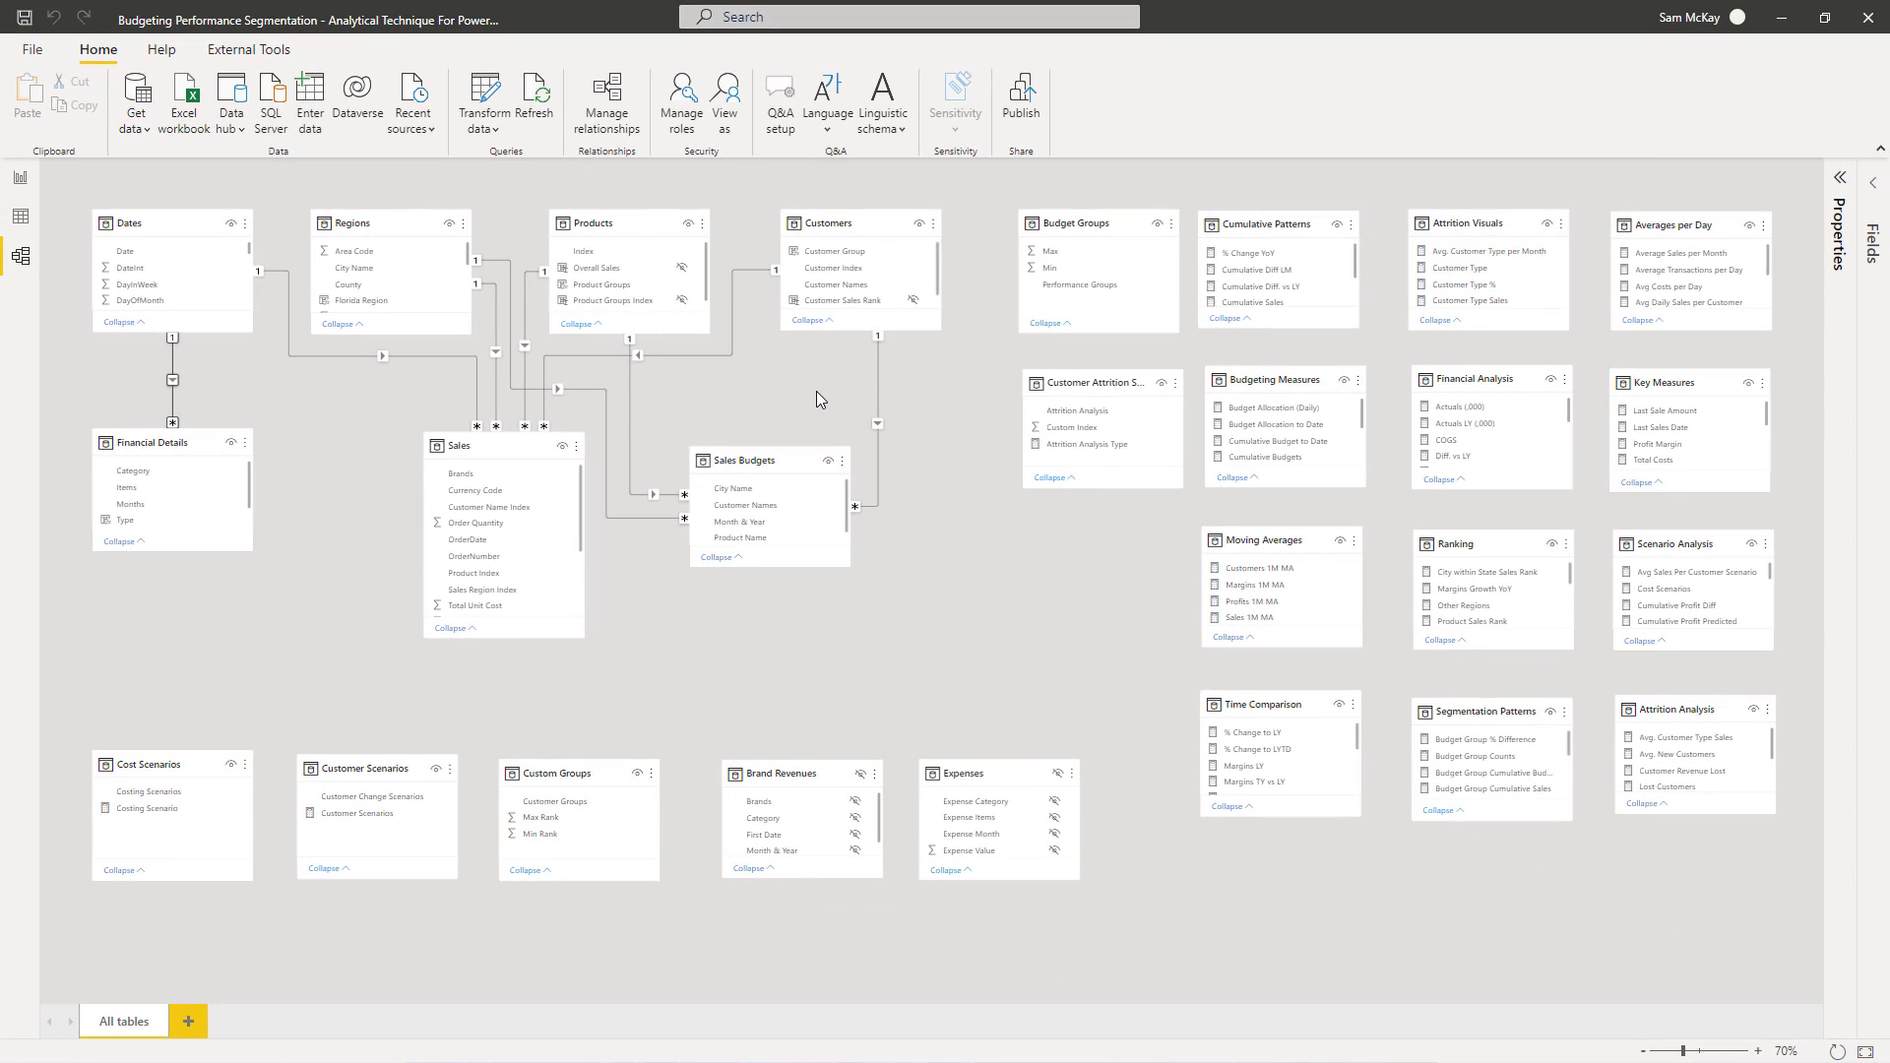
Return to the Financials Update report page and expand the Financial Analysis measures in the field list.
left_click(20, 185)
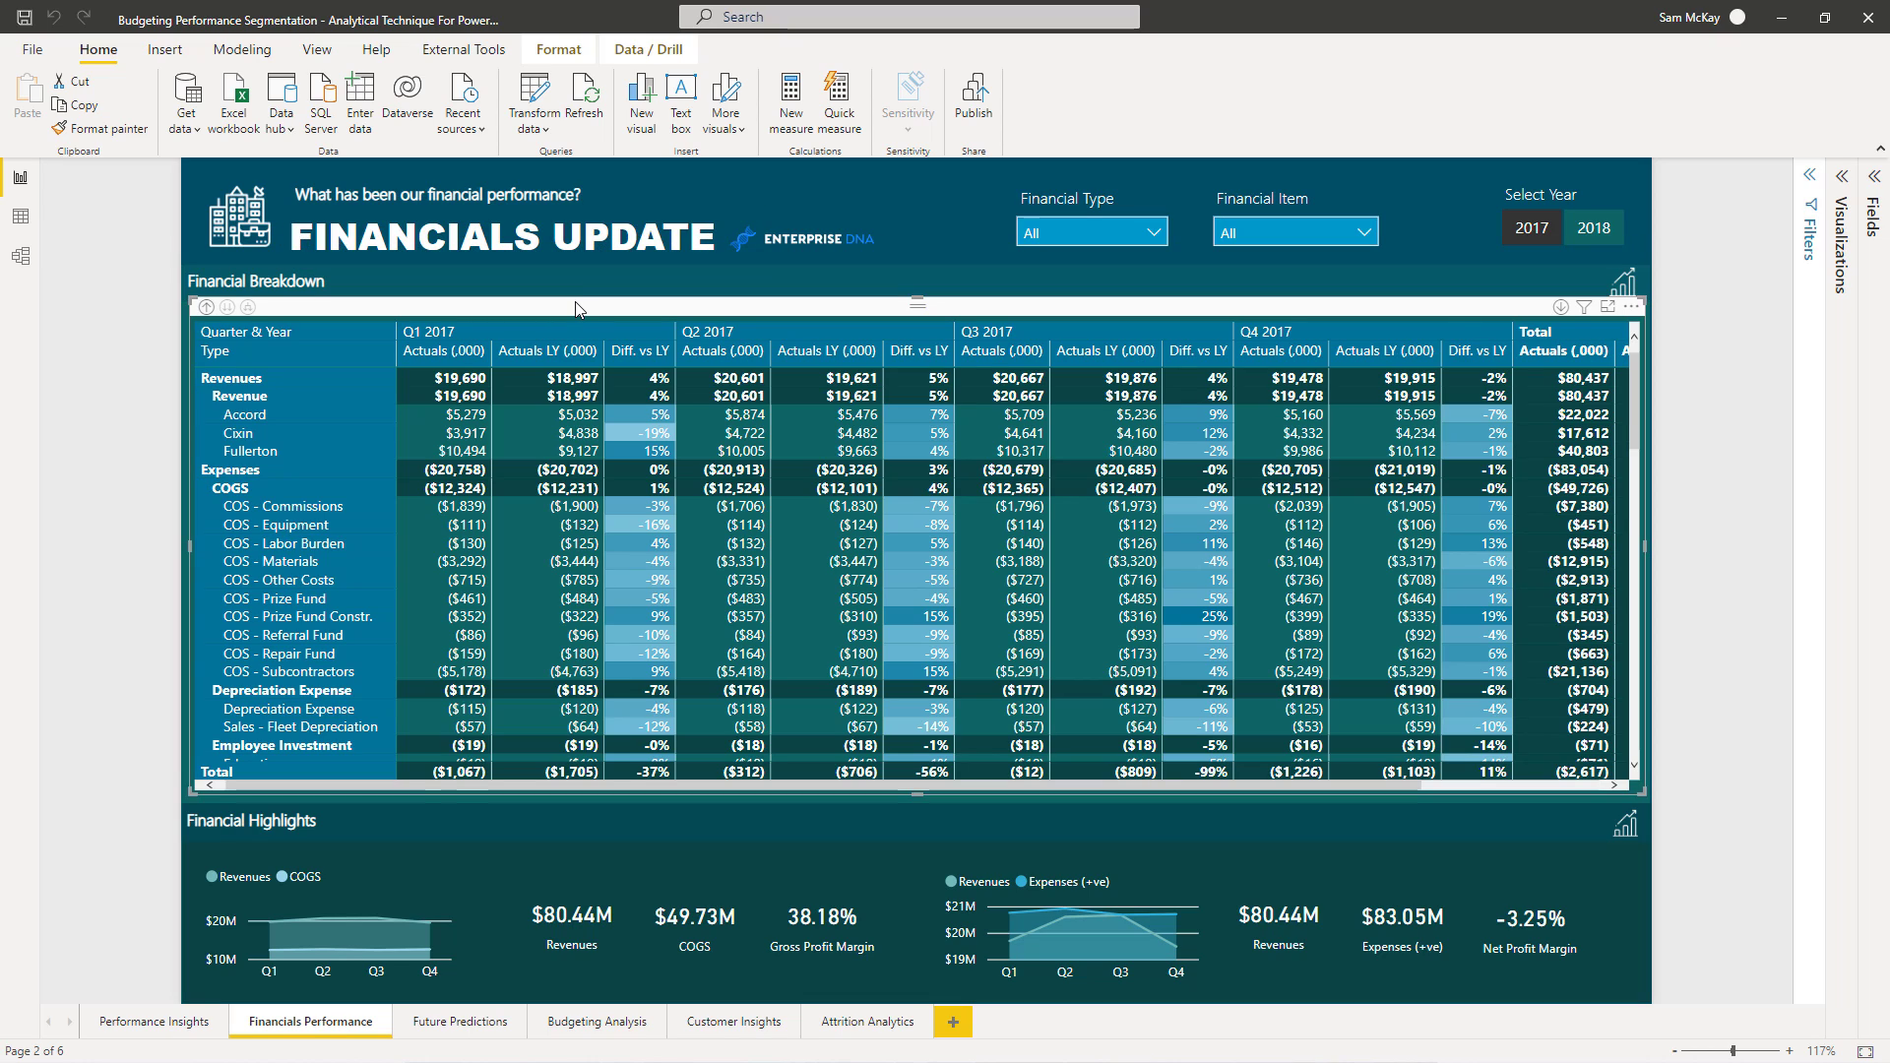
left_click(1873, 176)
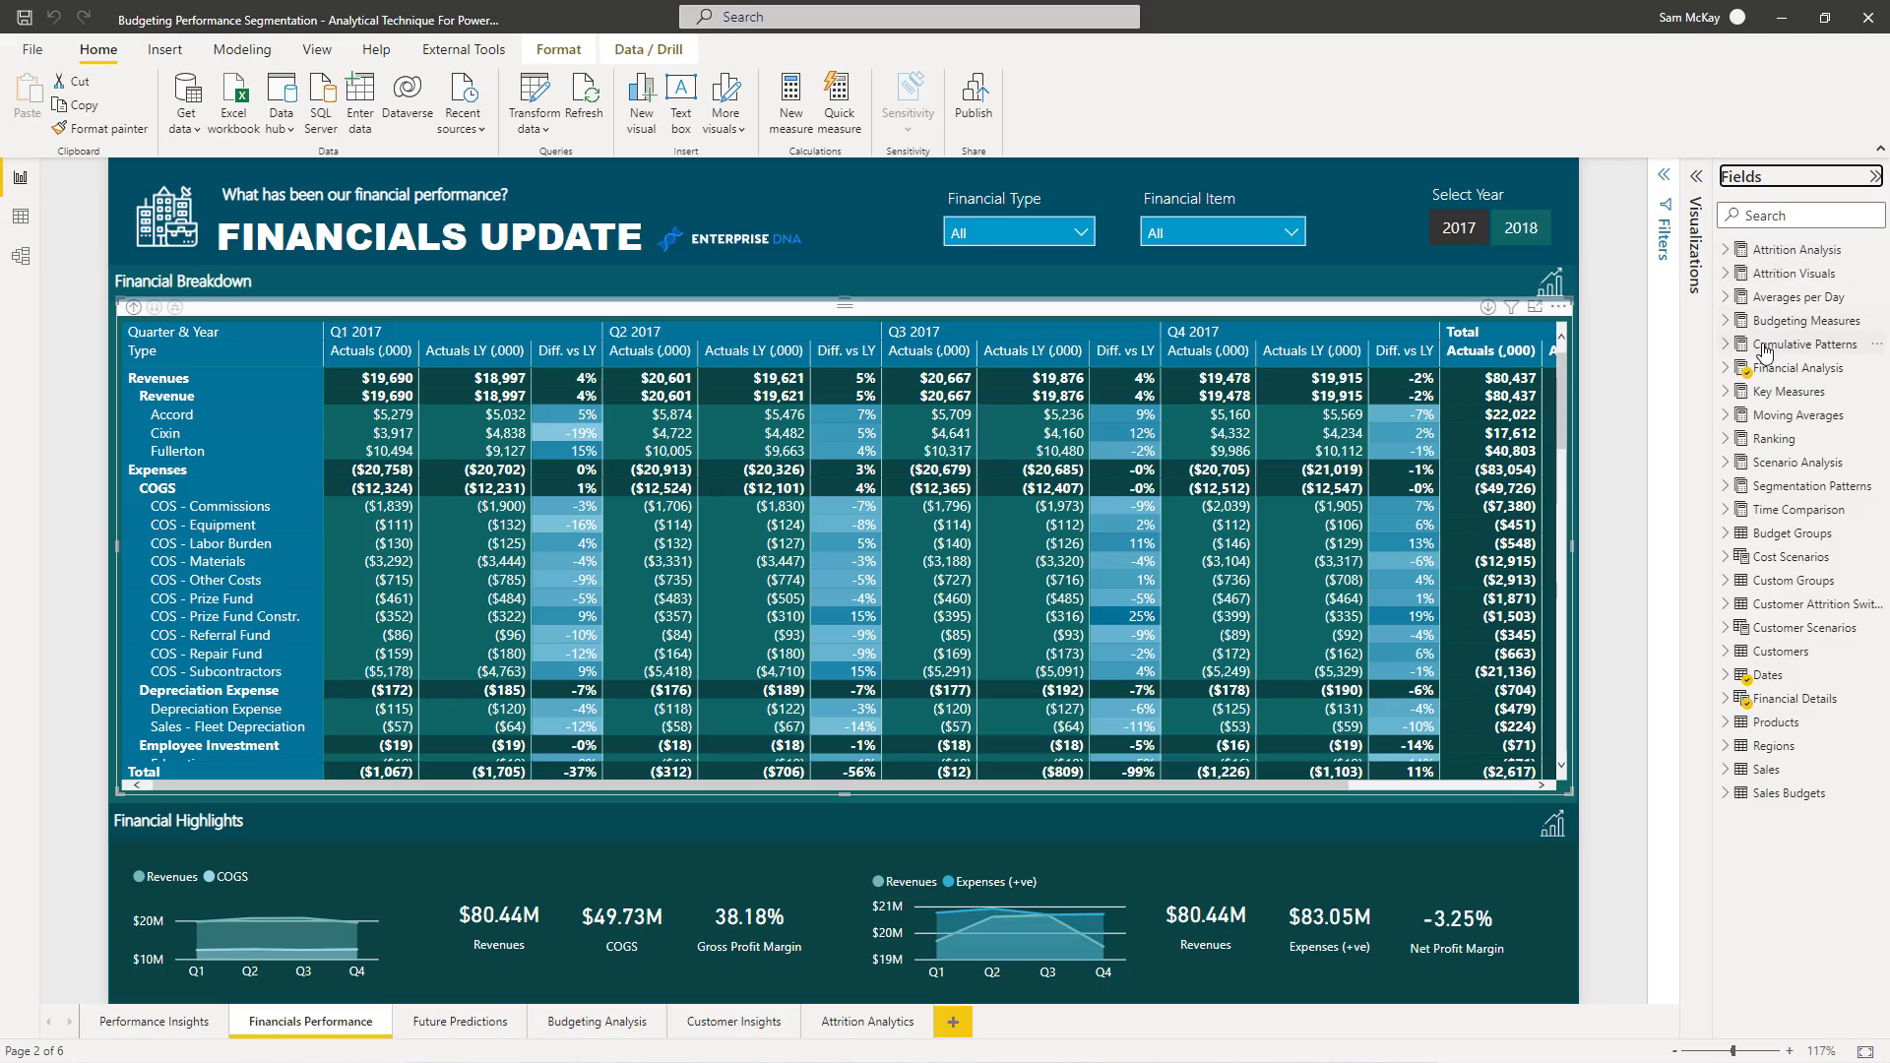
left_click(1725, 367)
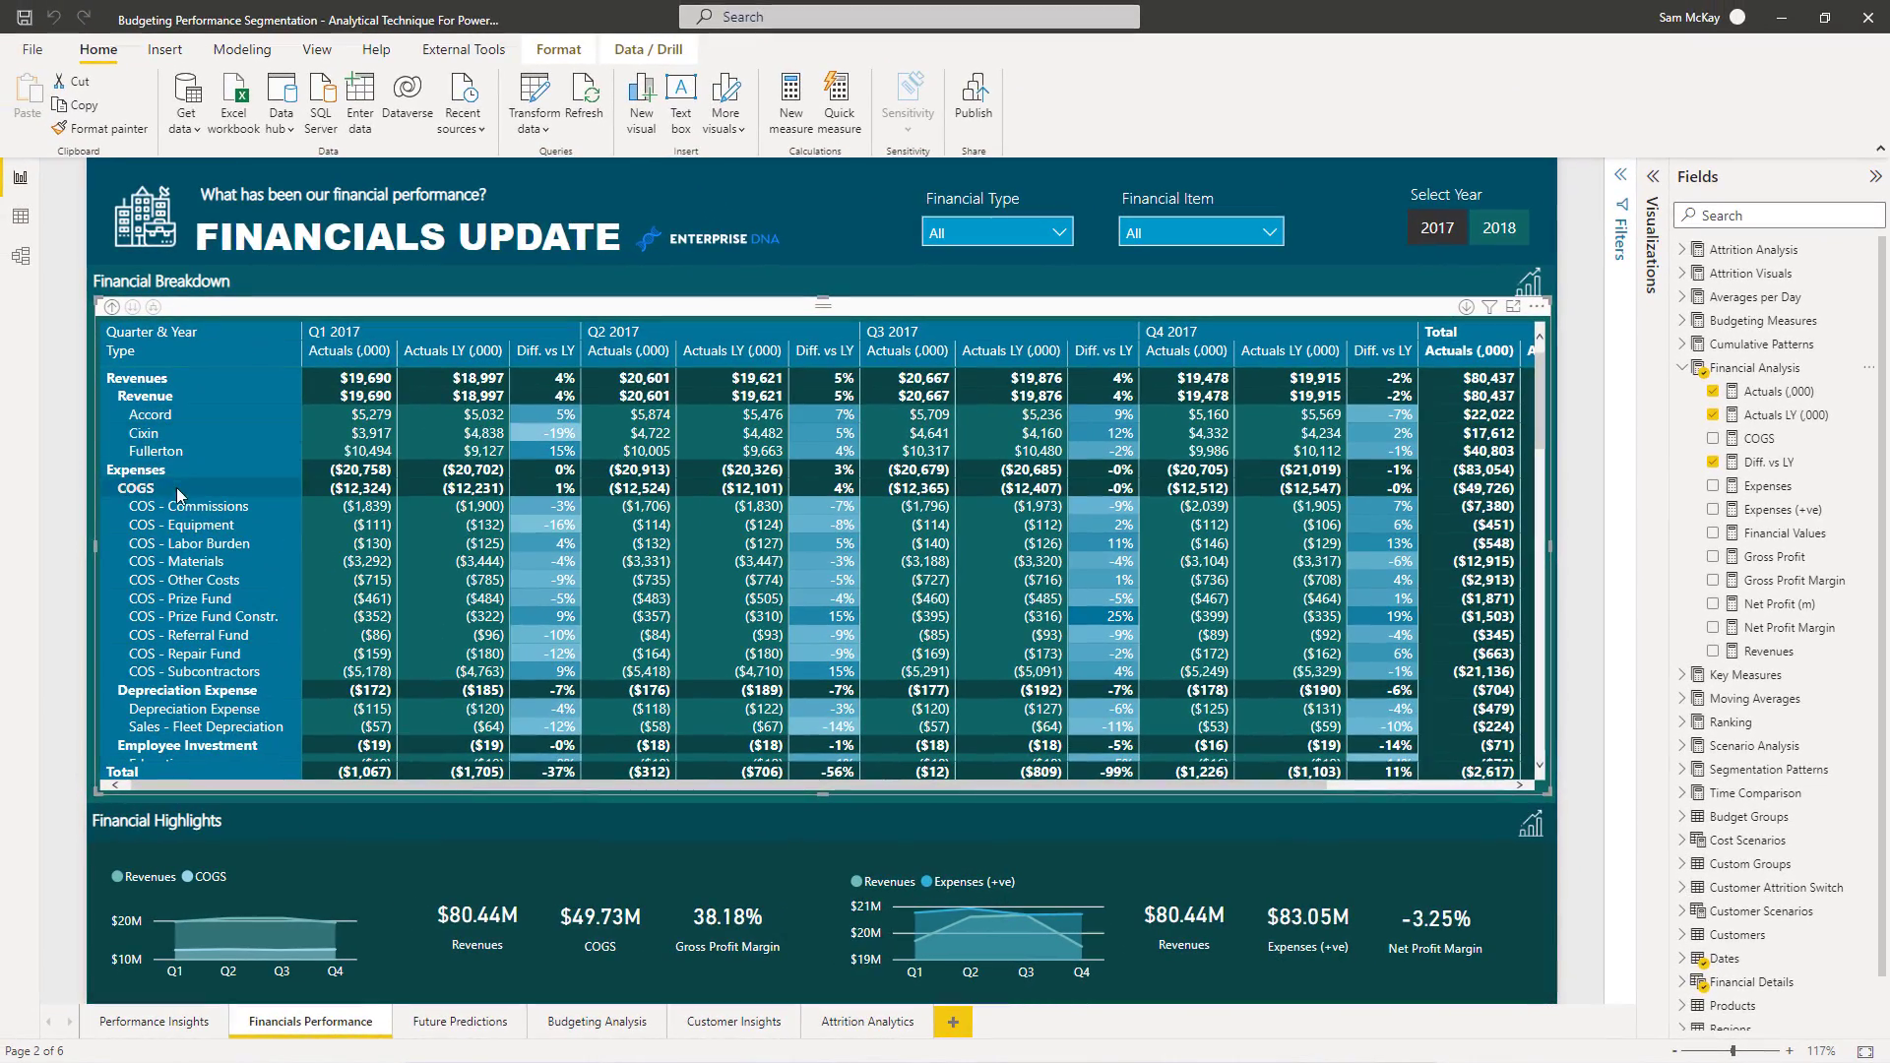
Examine the Financial Breakdown matrix rows and view the Revenues and COGS by quarter chart in focus mode before returning to the report.
scroll(202, 521, "down", 3)
scroll(209, 544, "up", 3)
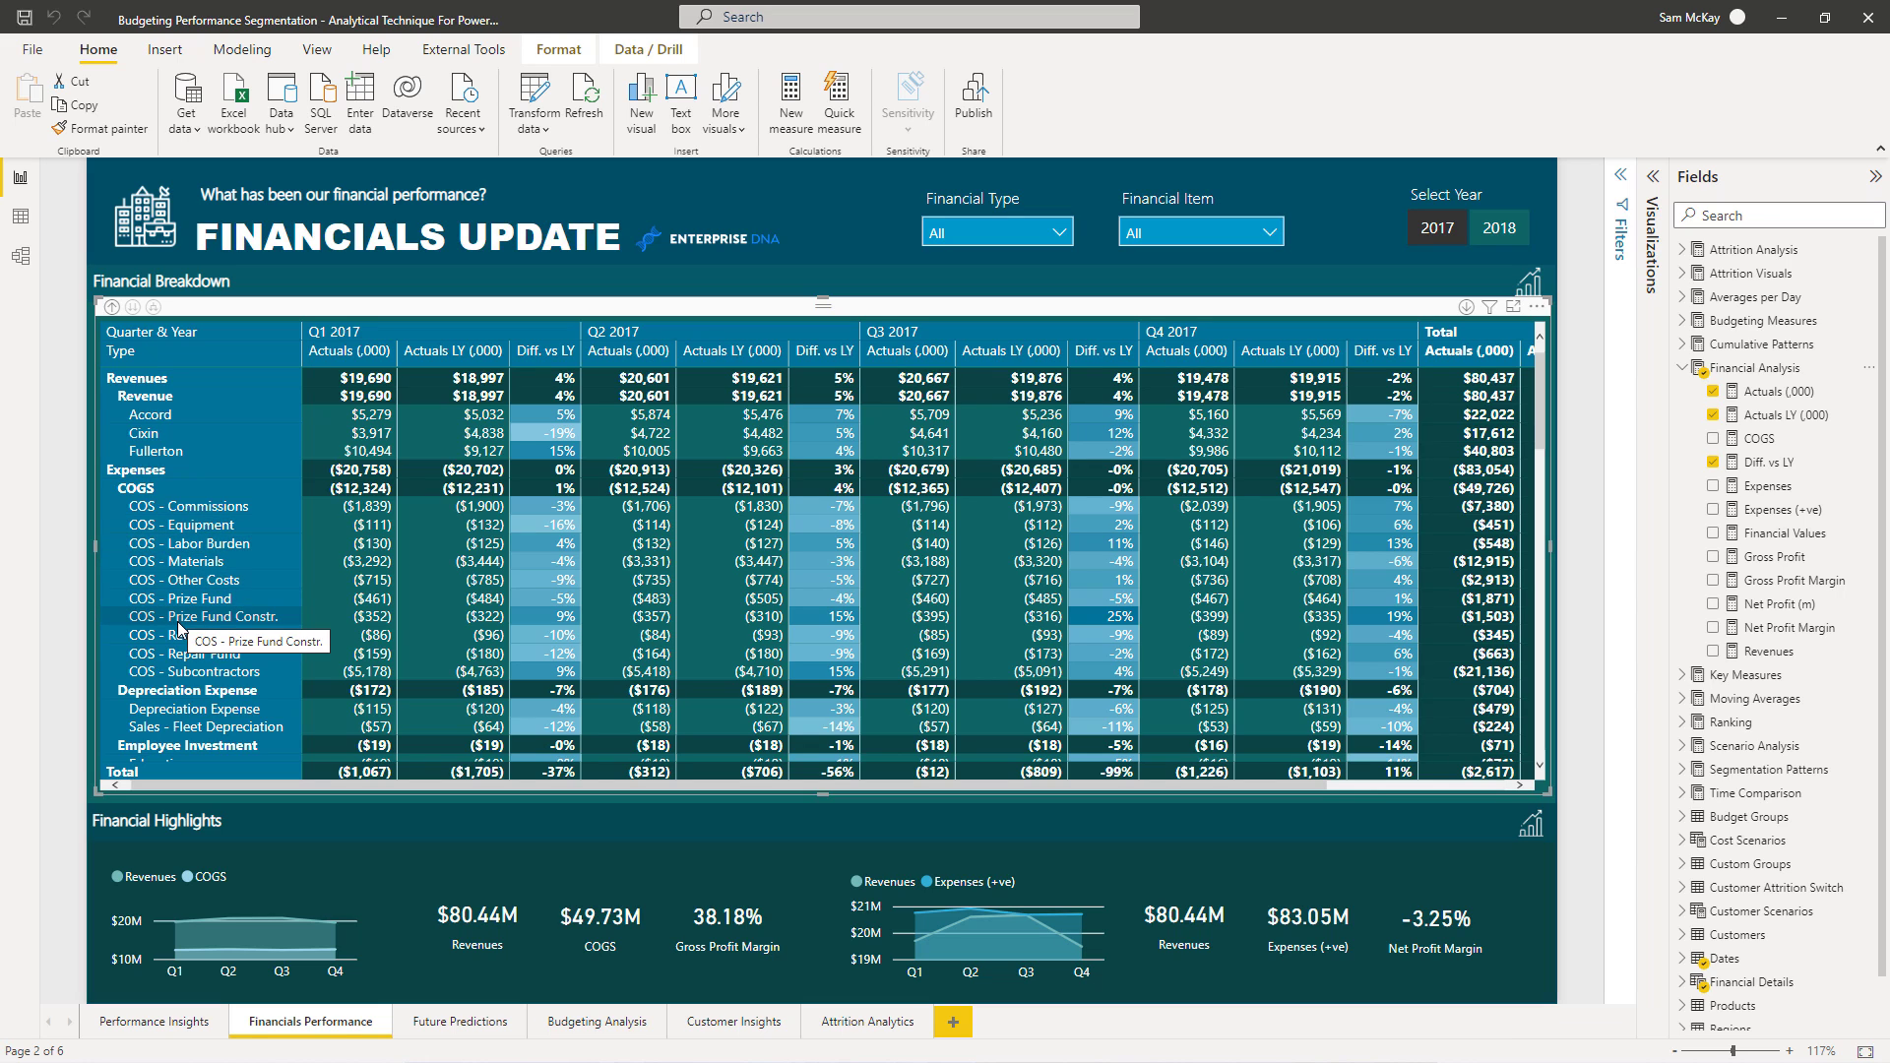
scroll(183, 625, "down", 6)
scroll(189, 642, "down", 3)
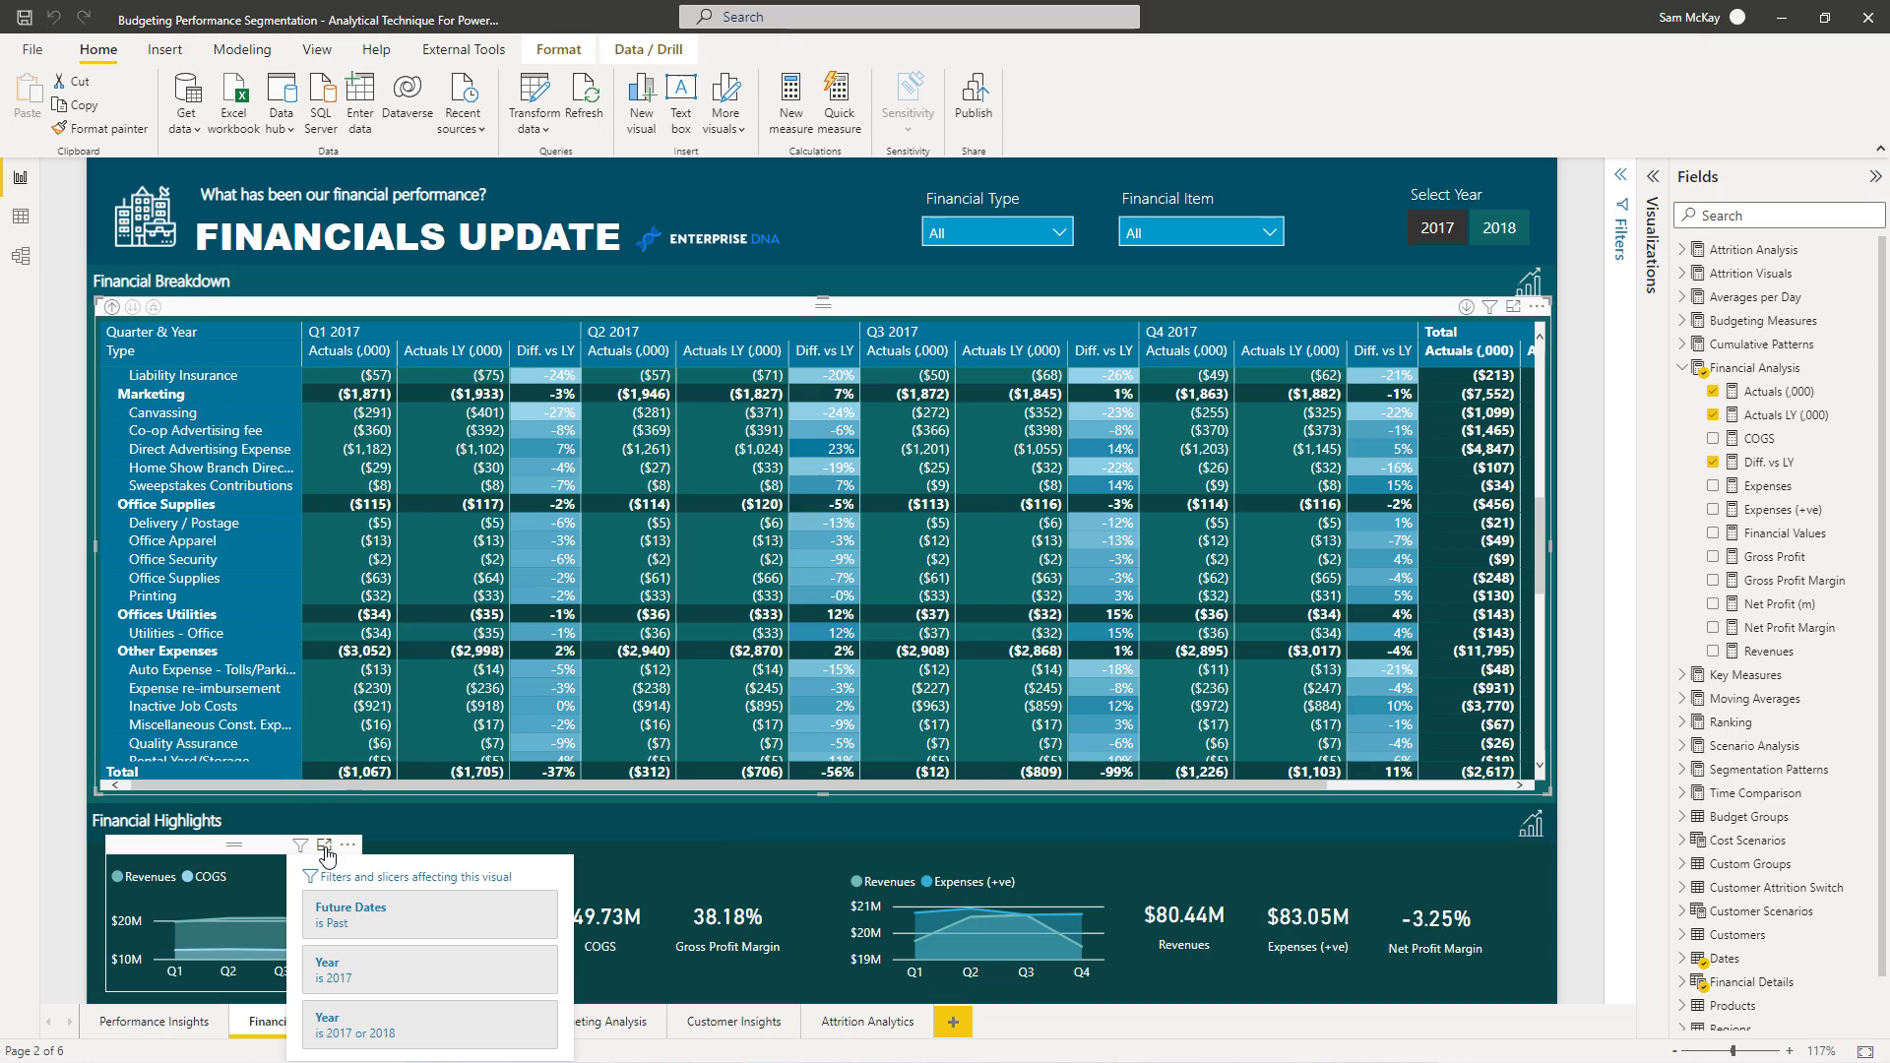
left_click(330, 851)
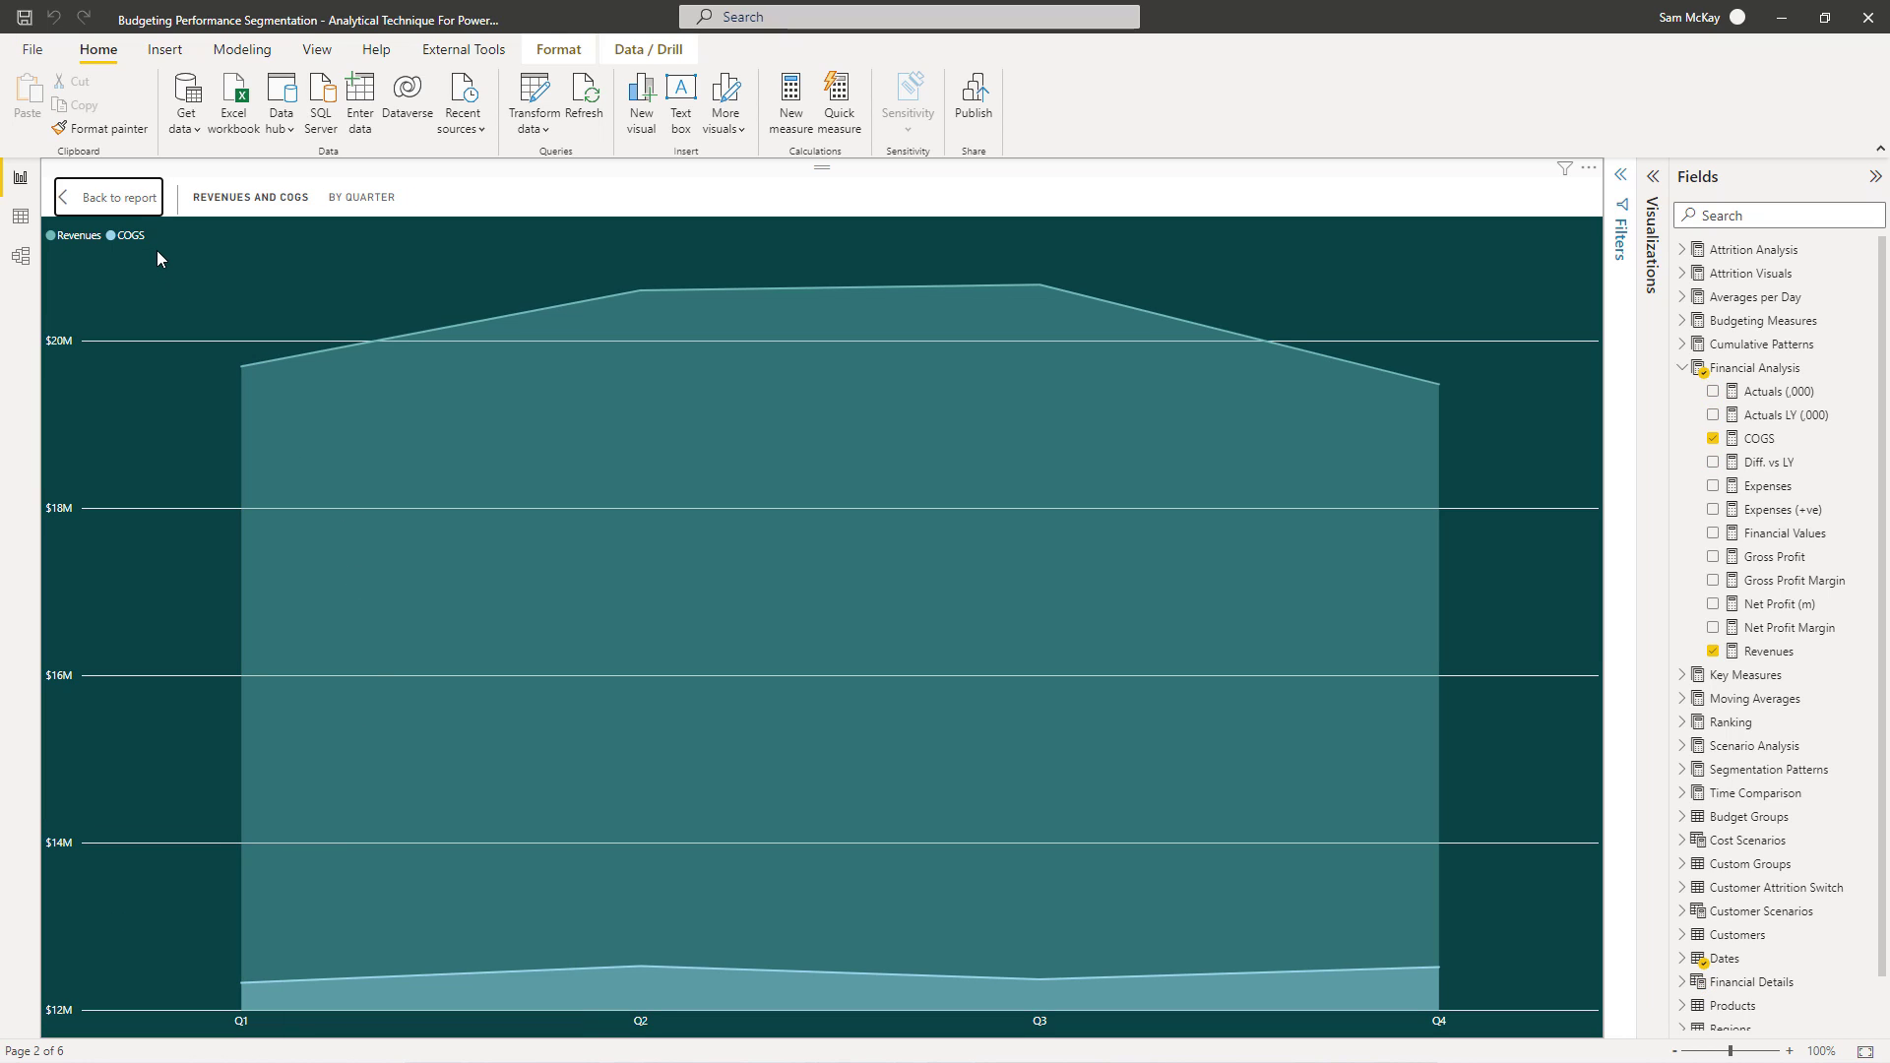
left_click(119, 197)
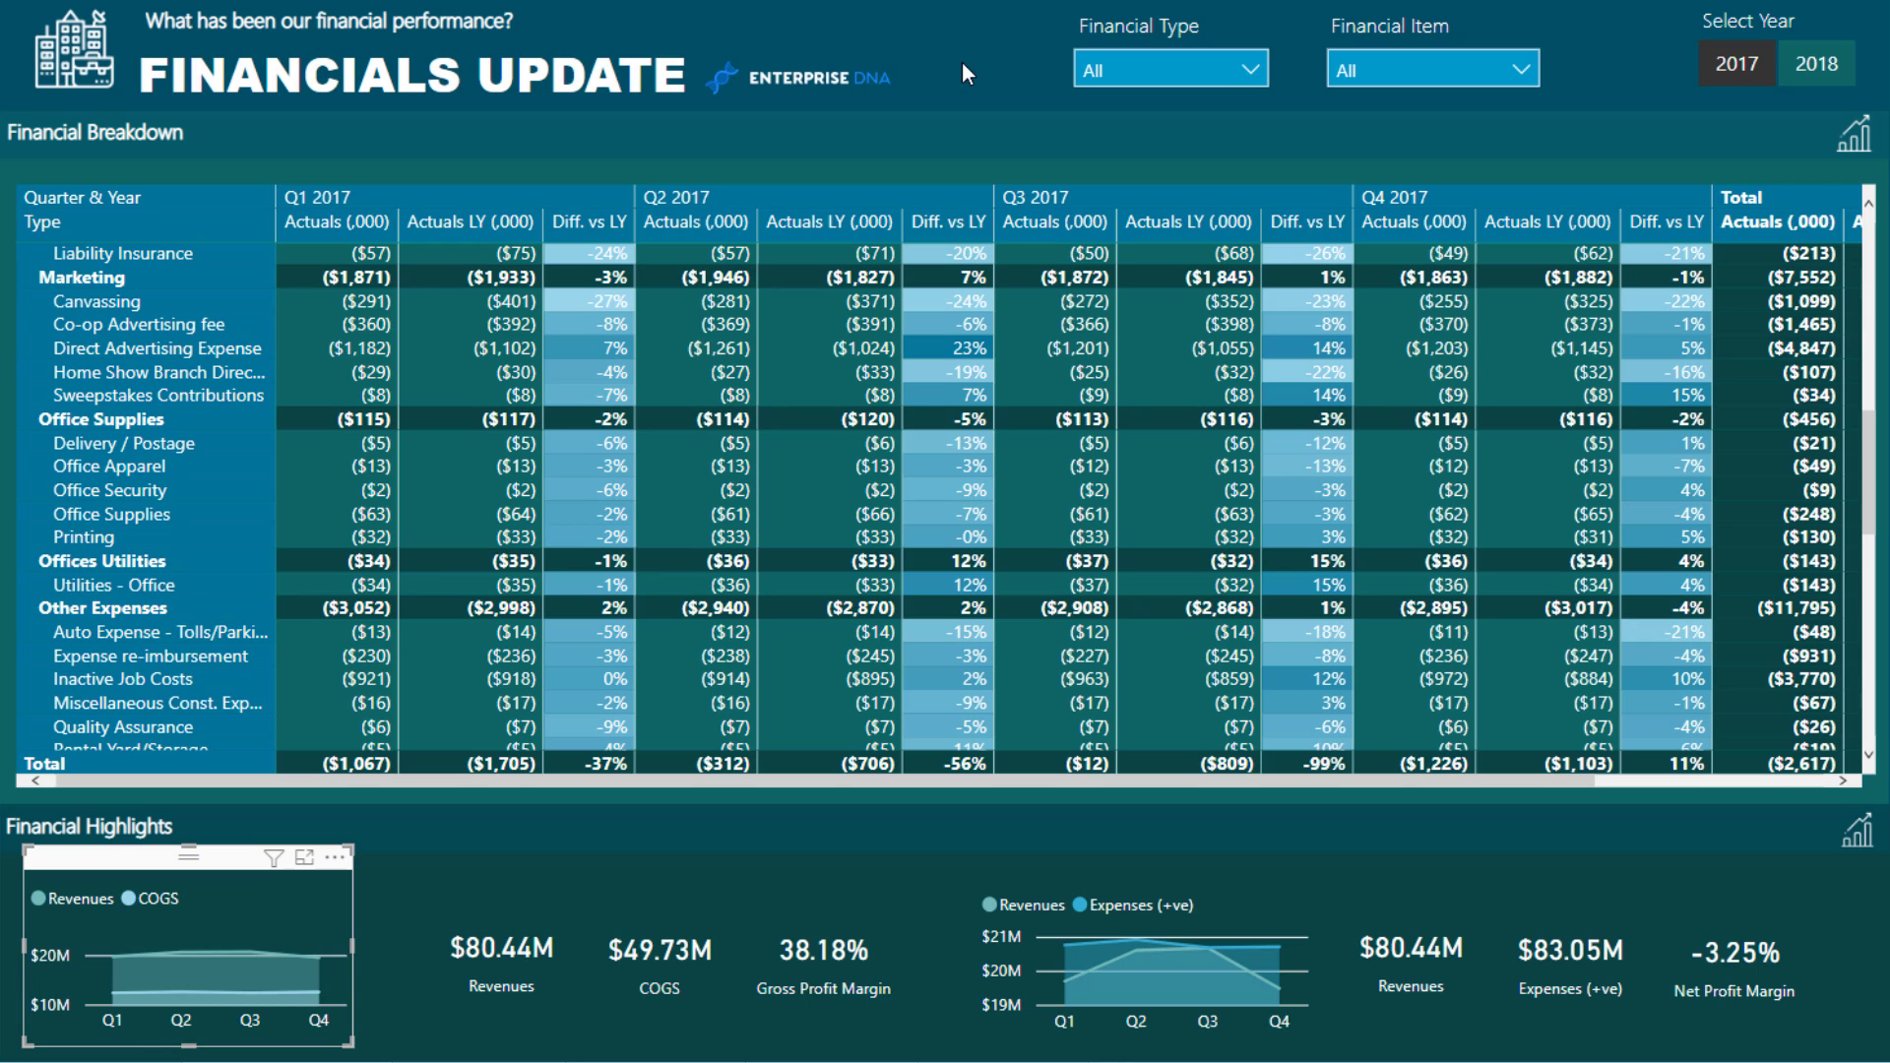
Filter the Financial Breakdown matrix to the Revenues financial type.
scroll(285, 378, "up", 10)
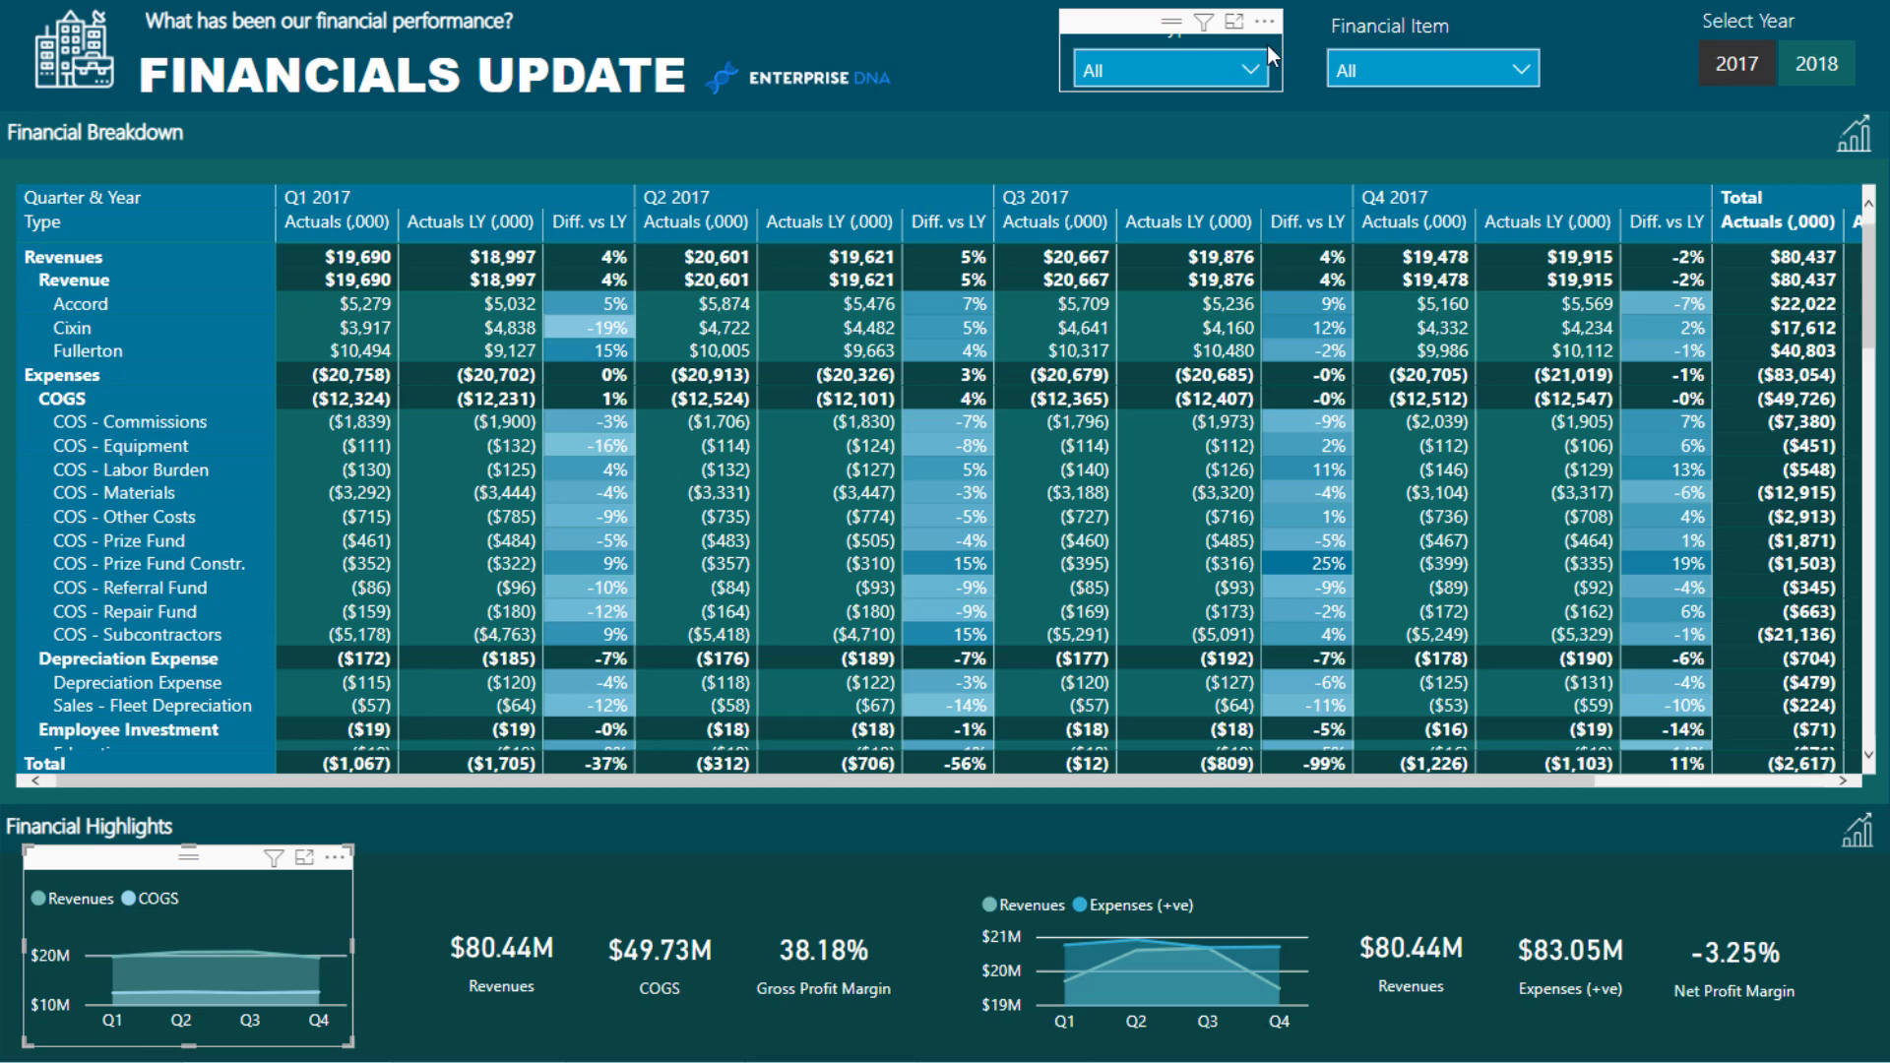
left_click(1243, 70)
left_click(1106, 108)
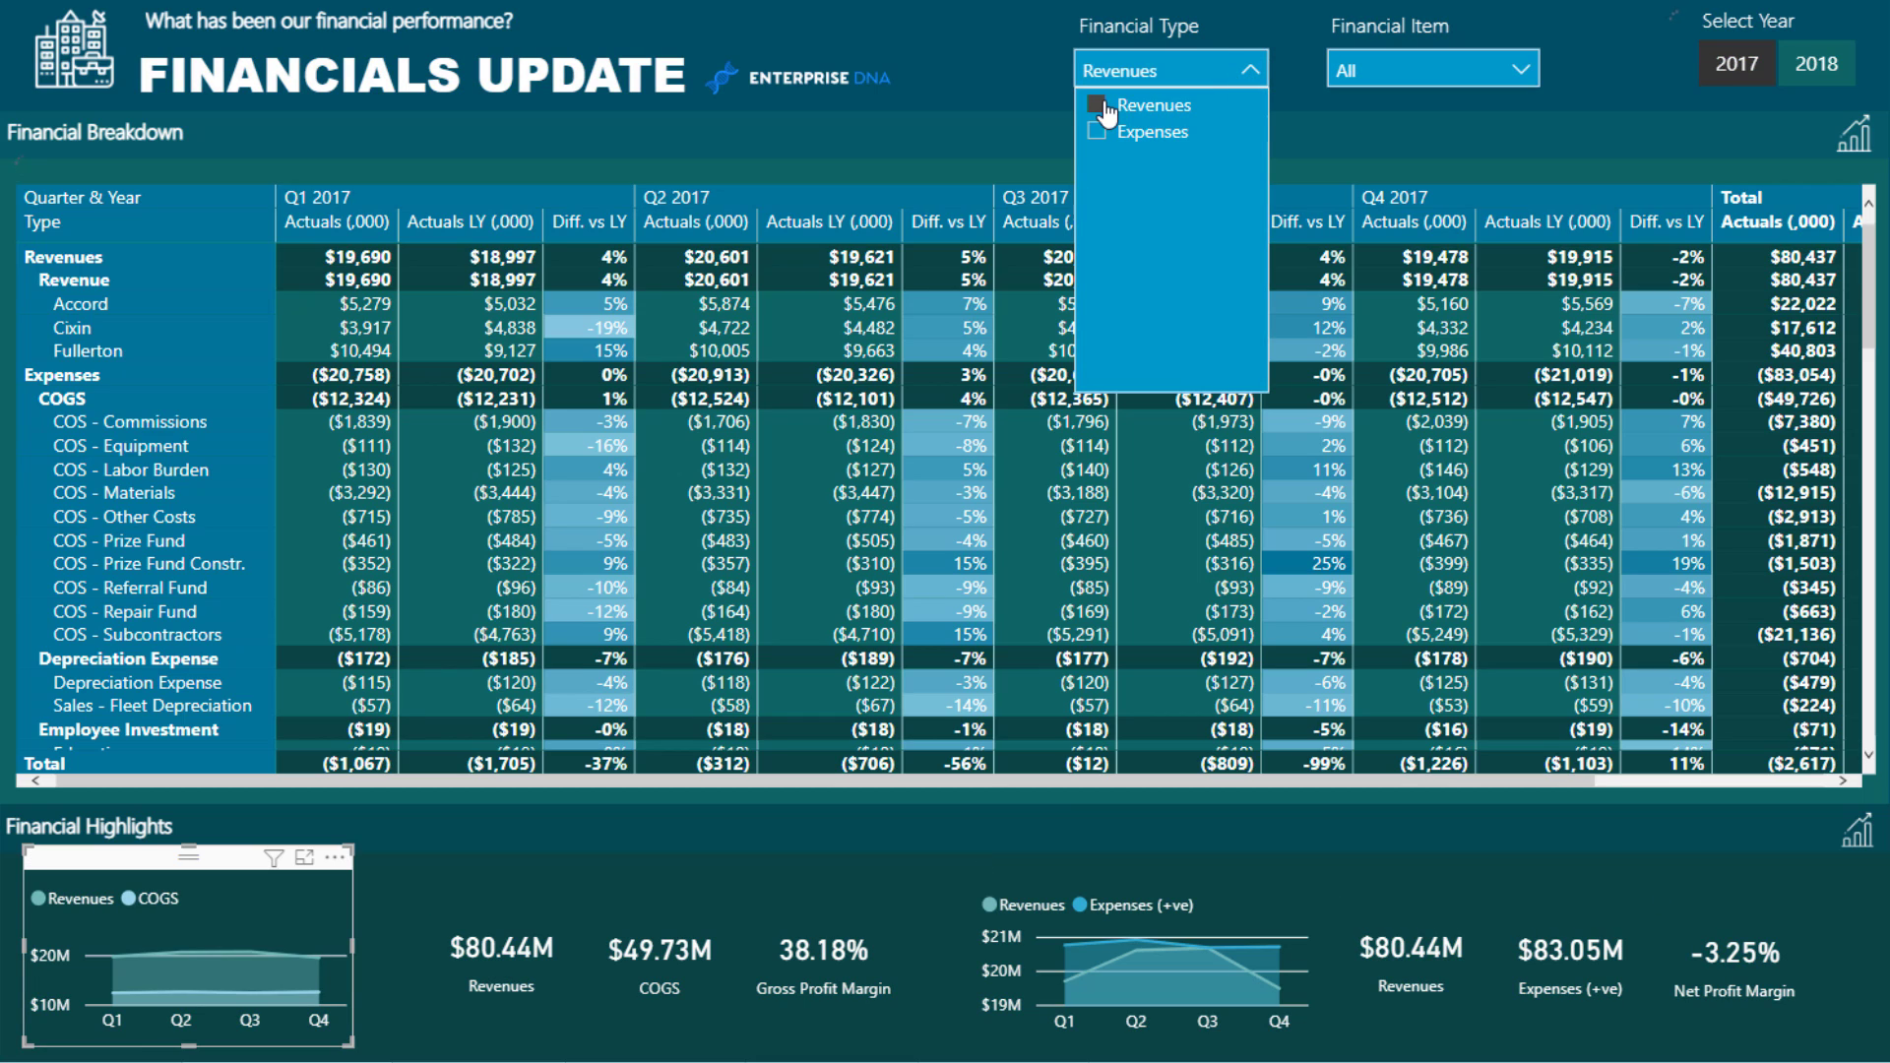
left_click(1249, 69)
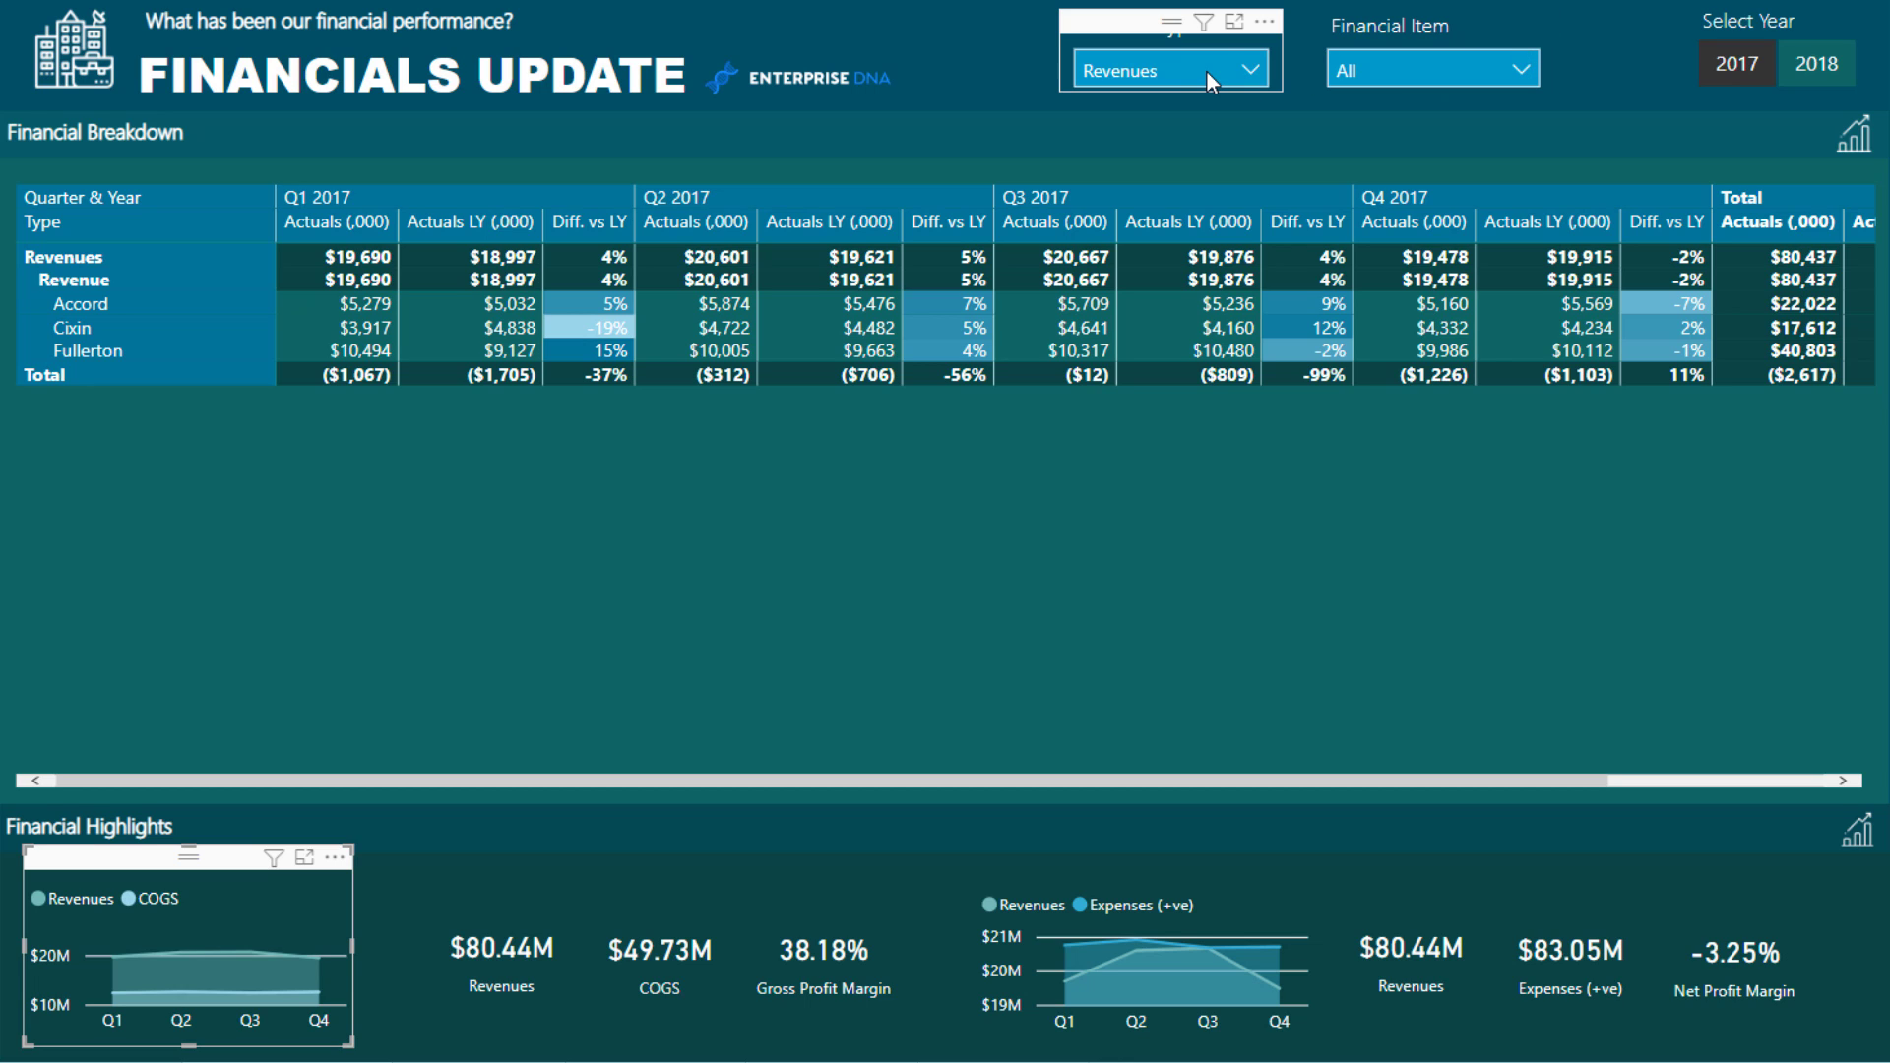
Filter the Financial Breakdown matrix to the Expenses financial type and the COGS financial item.
left_click(1251, 71)
left_click(1100, 134)
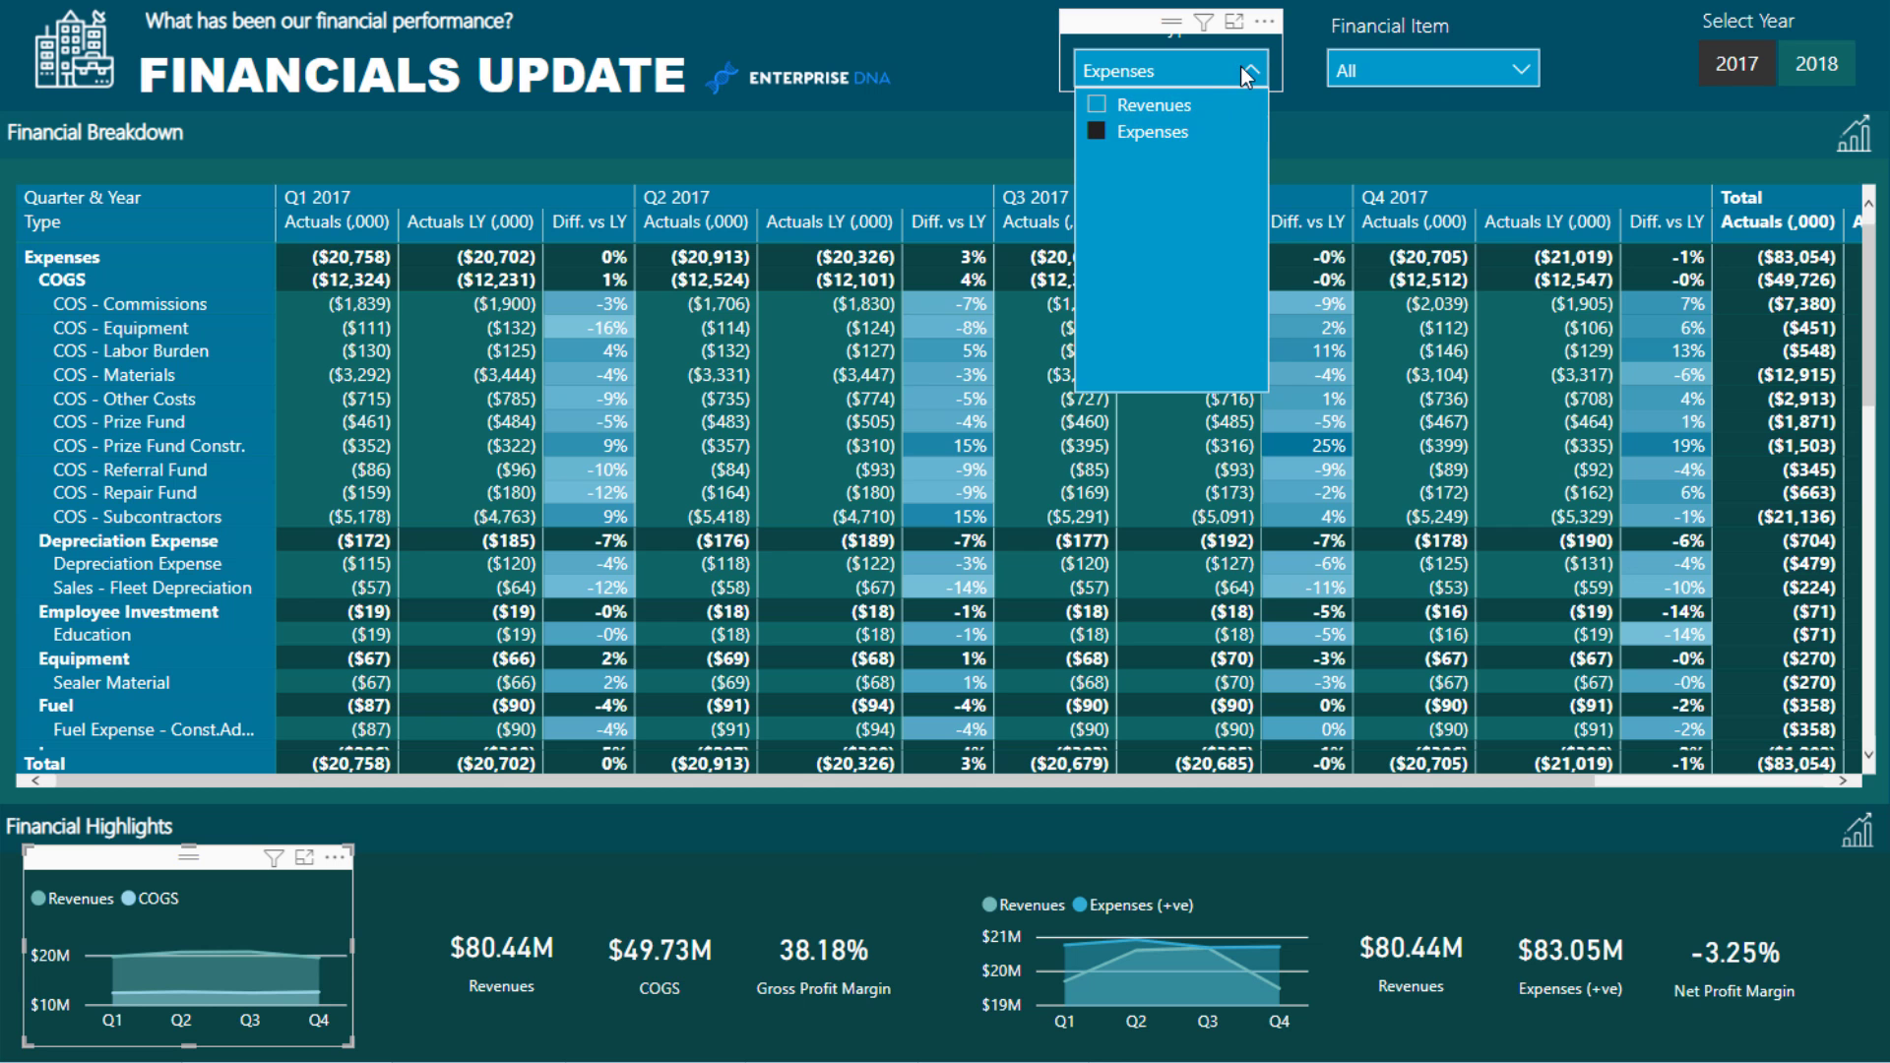
left_click(1242, 69)
left_click(1519, 65)
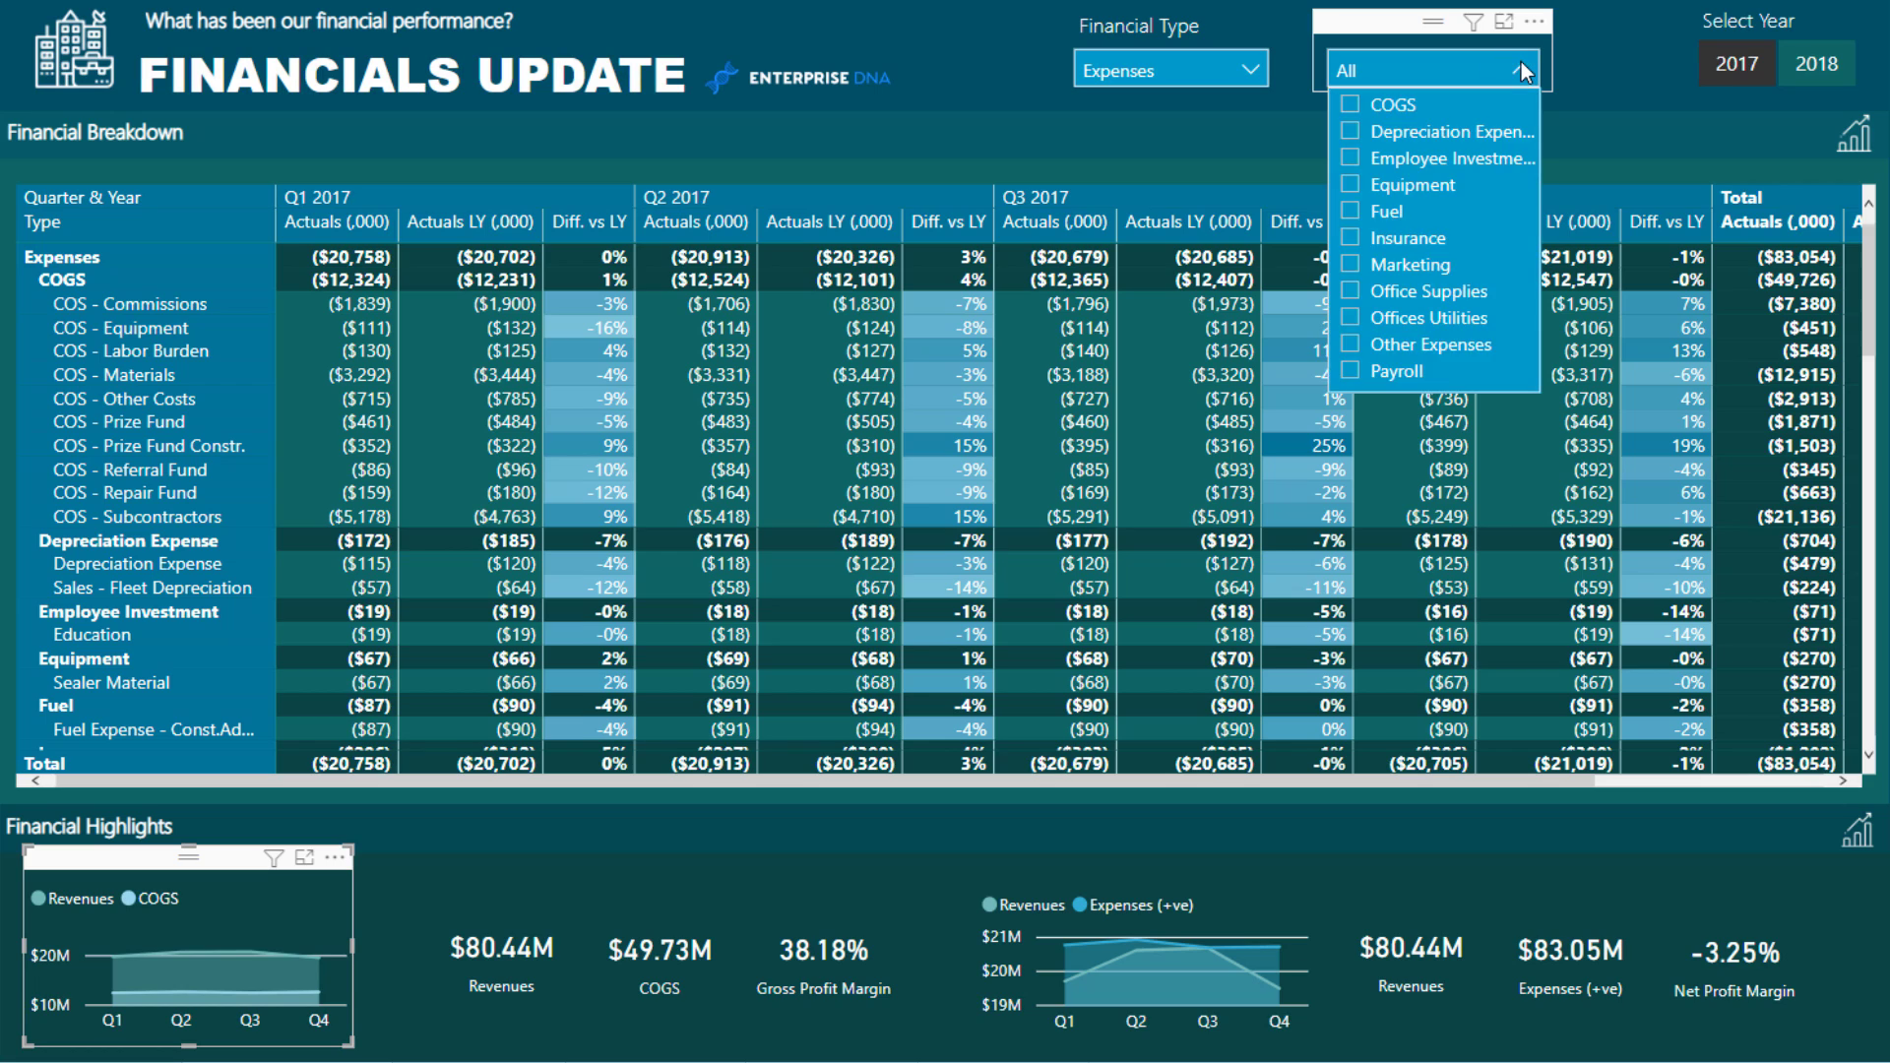
left_click(1351, 104)
left_click(1477, 73)
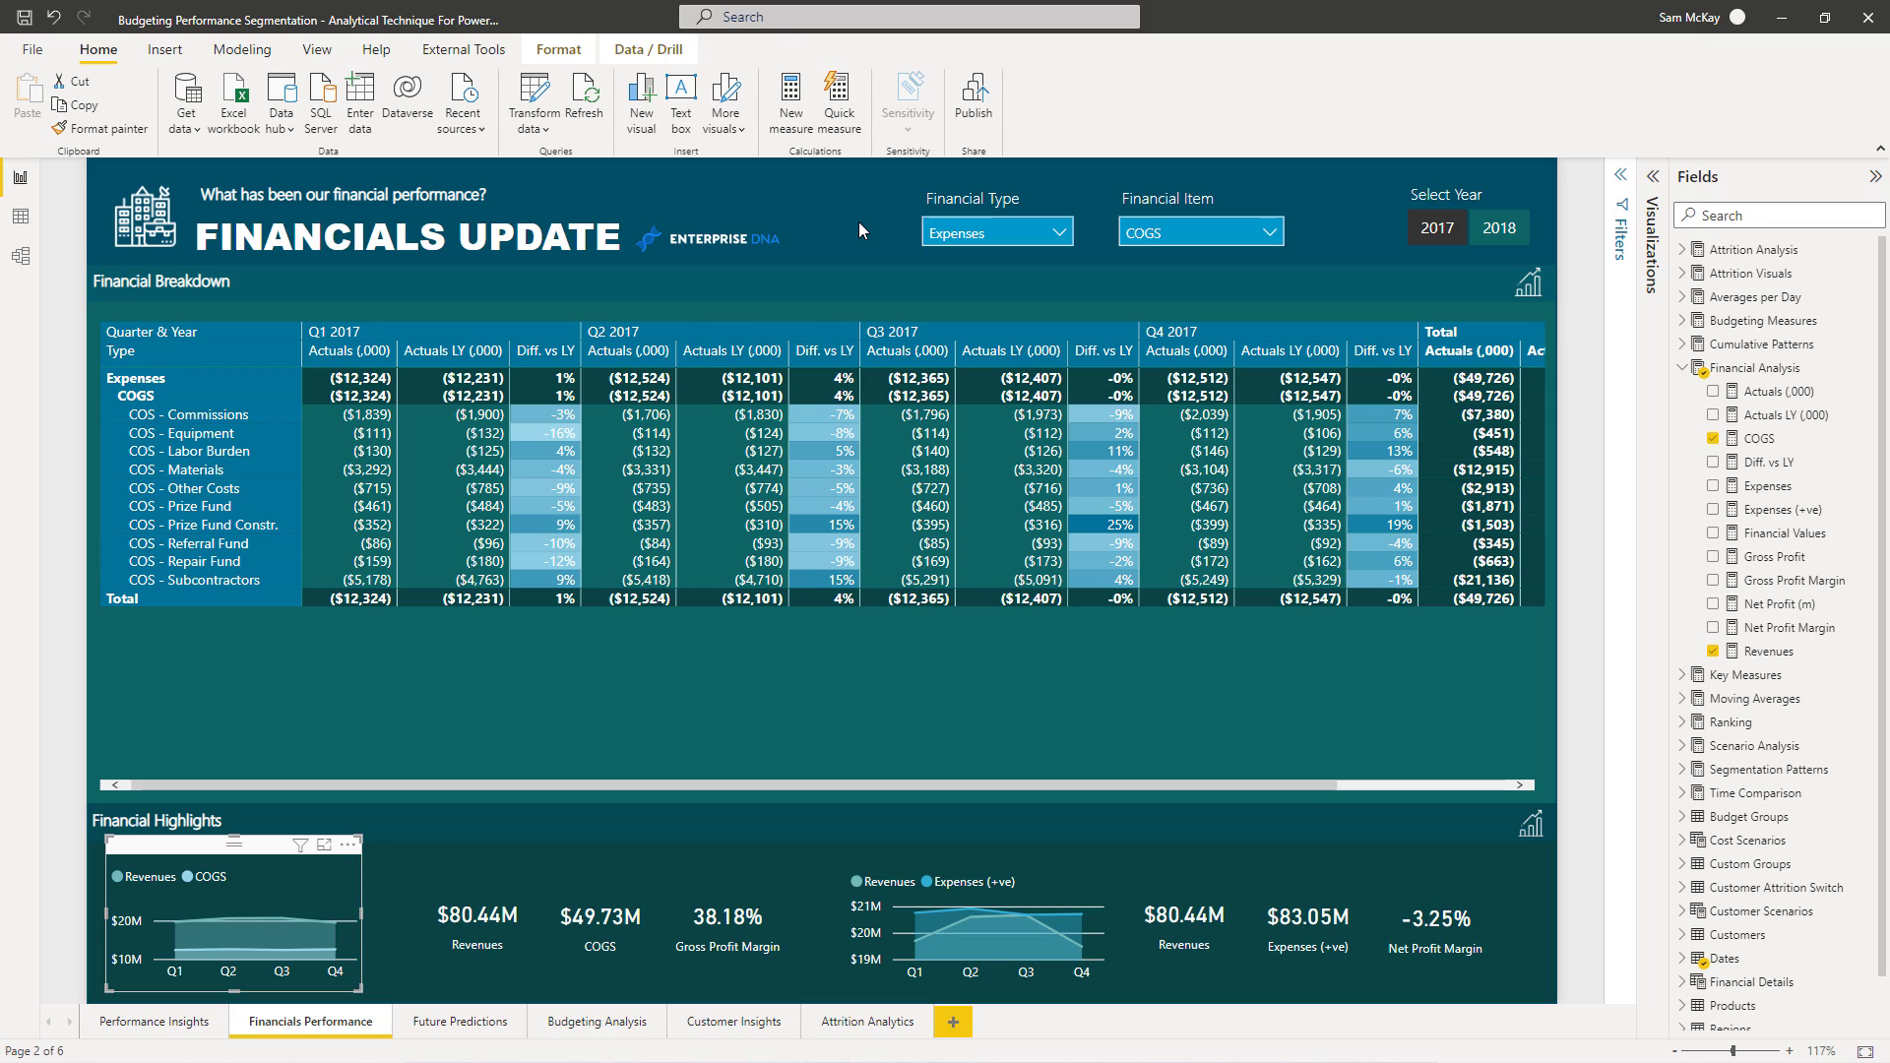
Check the Financial Details table in the model view once more and return to the filtered Financials Update page.
left_click(20, 258)
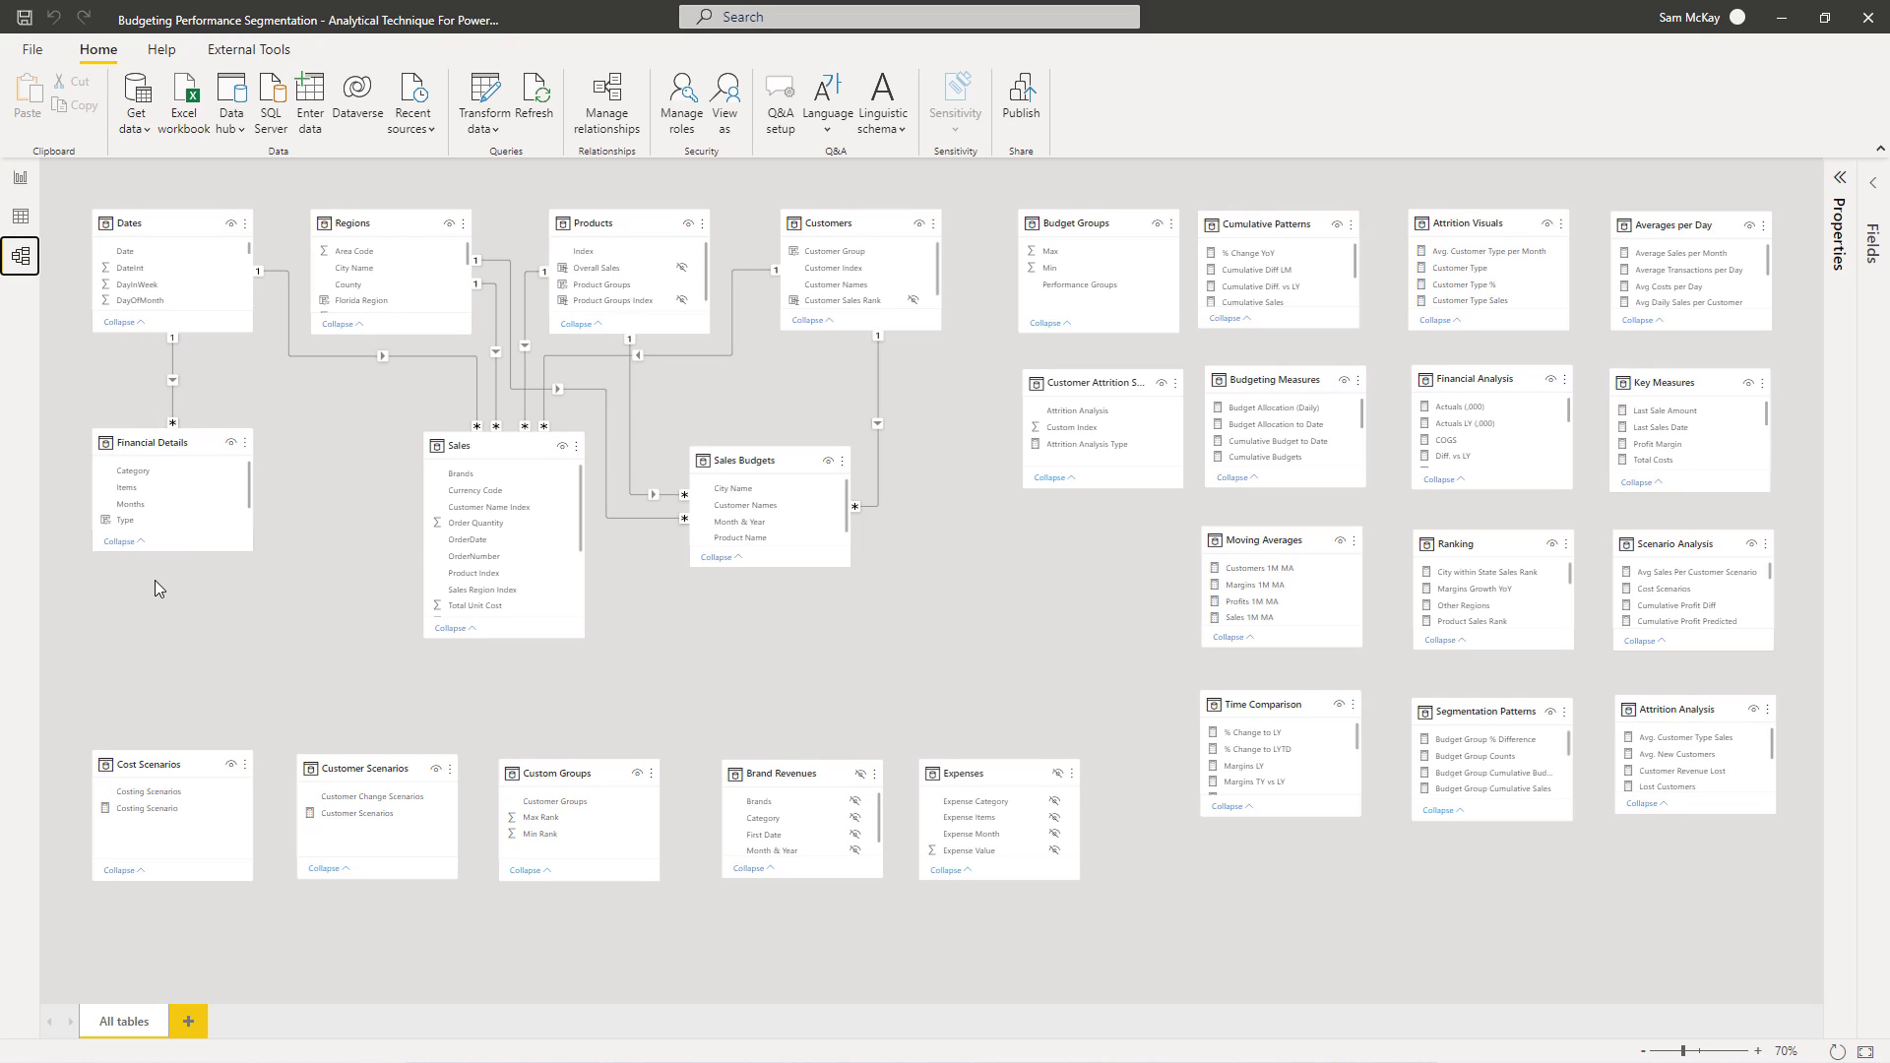
left_click(20, 177)
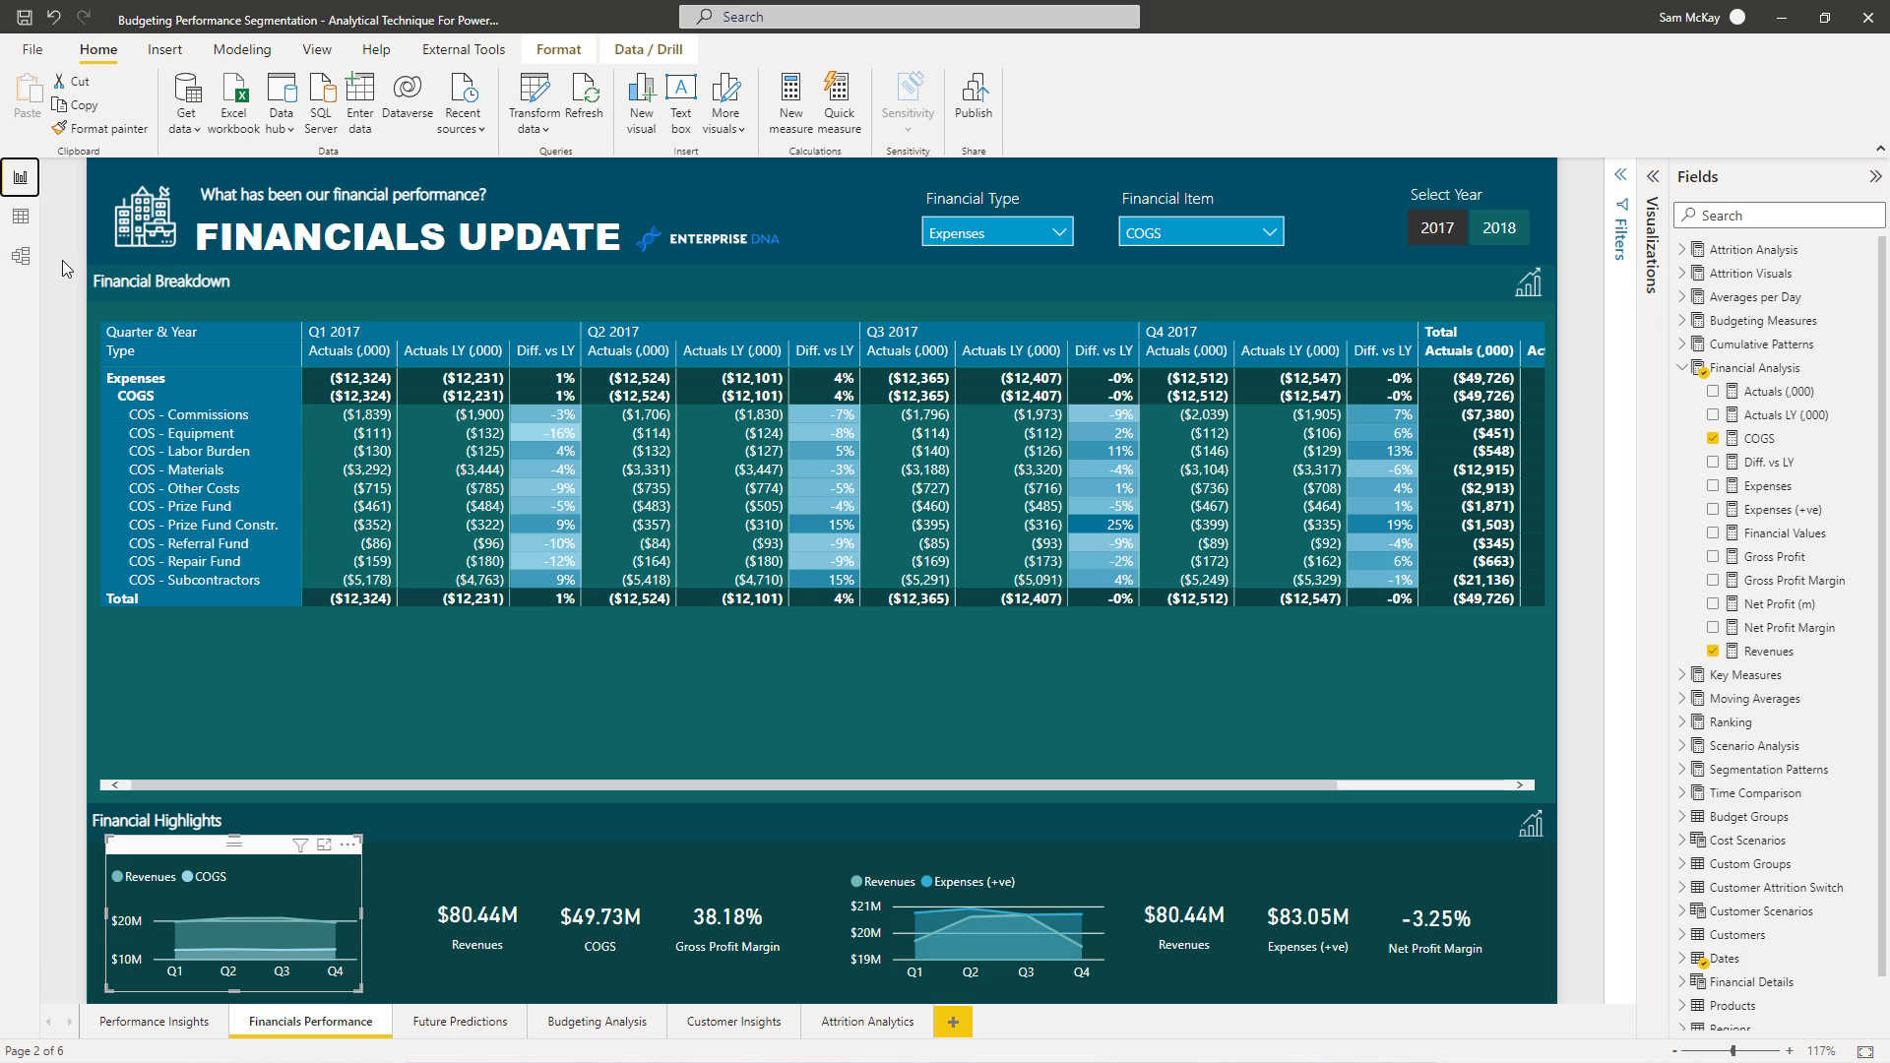